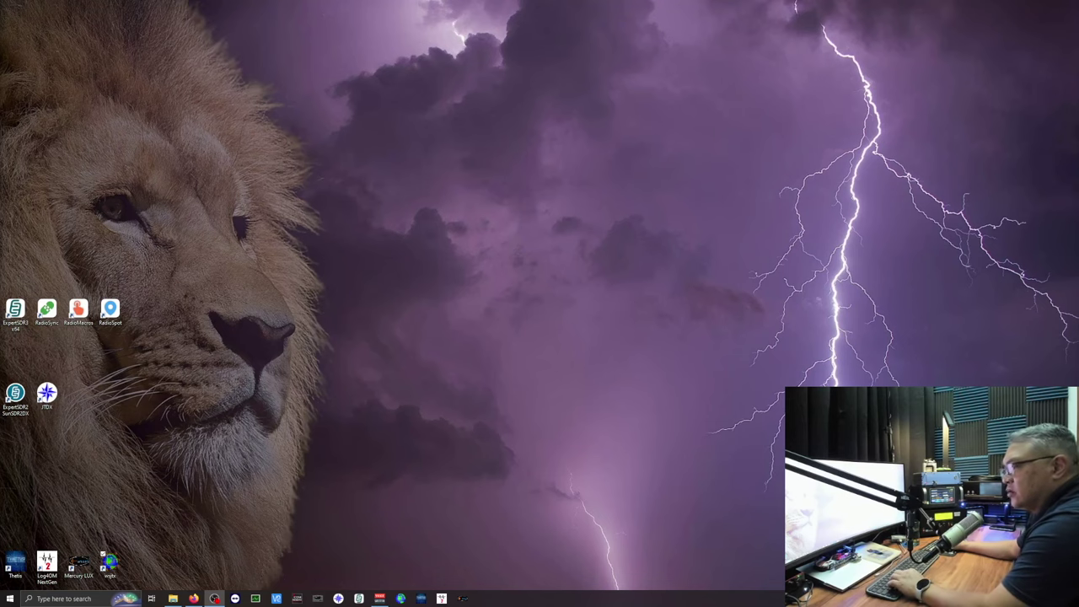
Switch to the THETIS User Manual in Firefox and go from its contents to section 3.6, Digital Mode Operation
left_click(194, 597)
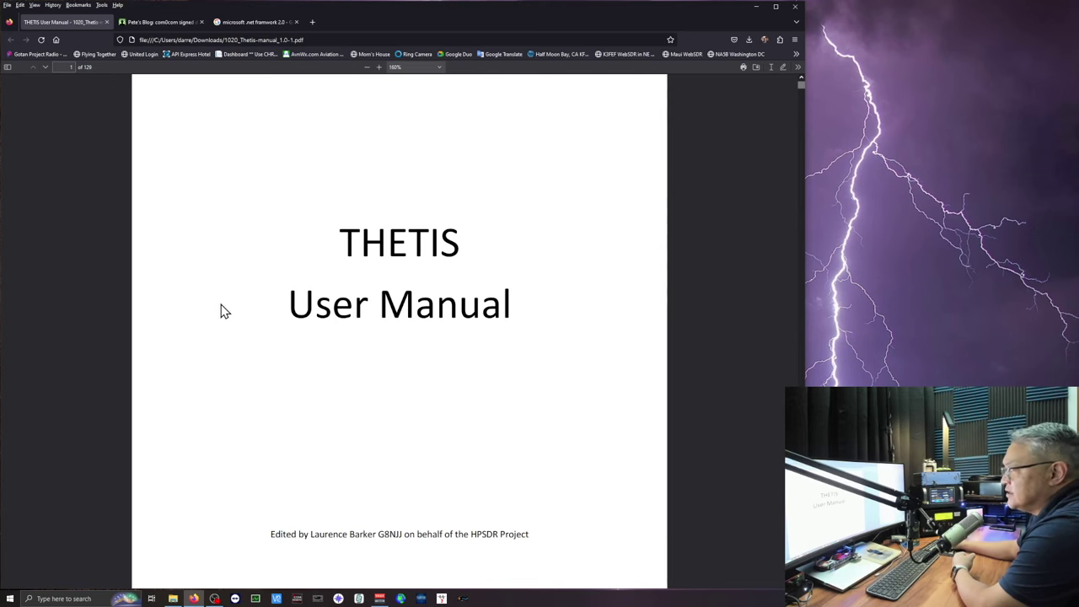
scroll(225, 312, "down", 2)
scroll(224, 312, "down", 3)
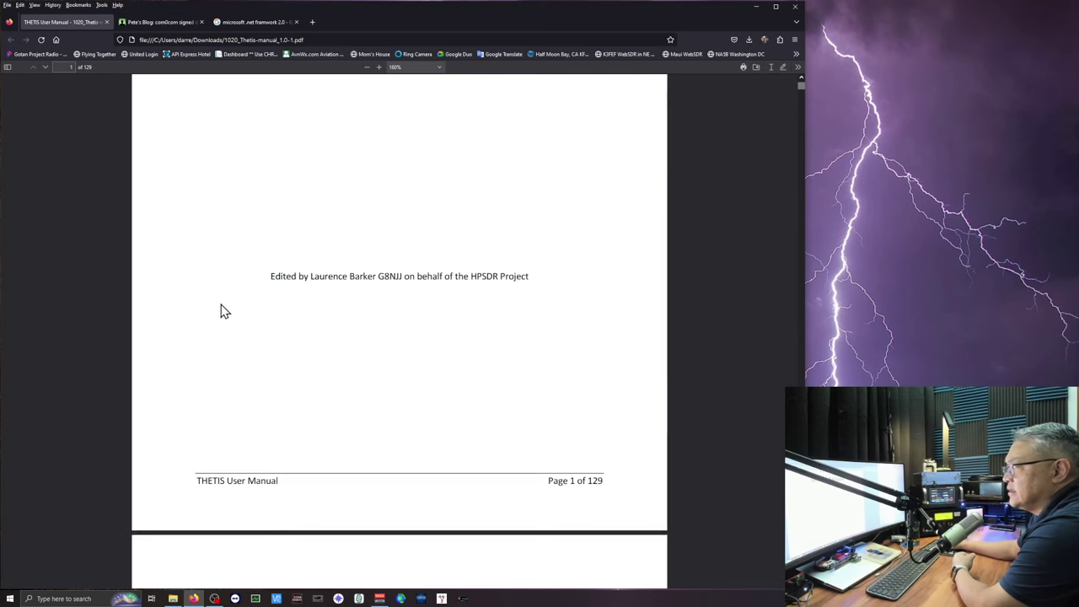
scroll(224, 312, "down", 6)
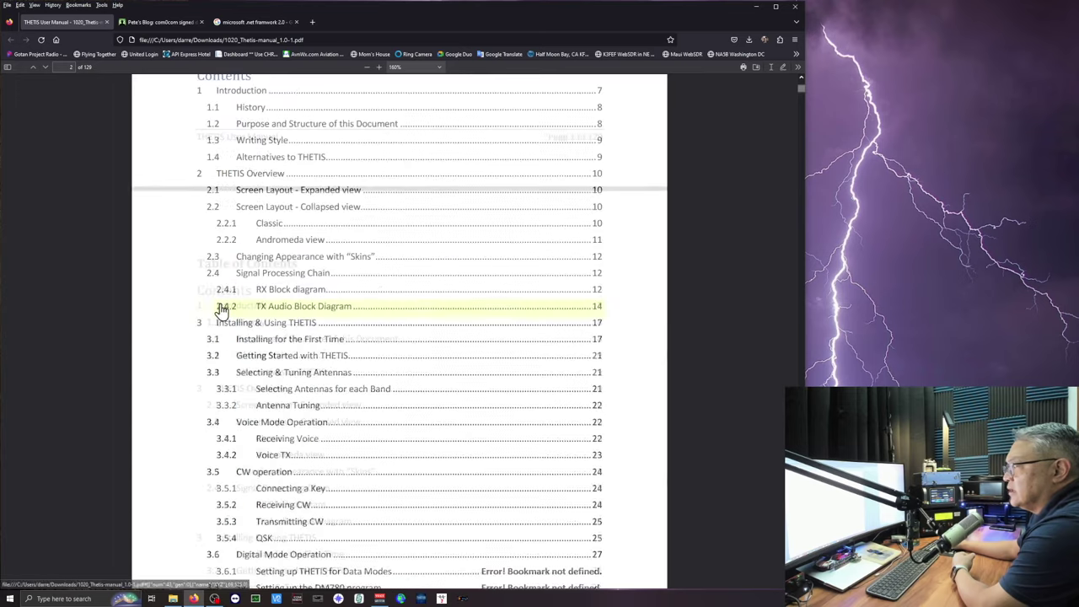
scroll(222, 311, "down", 1)
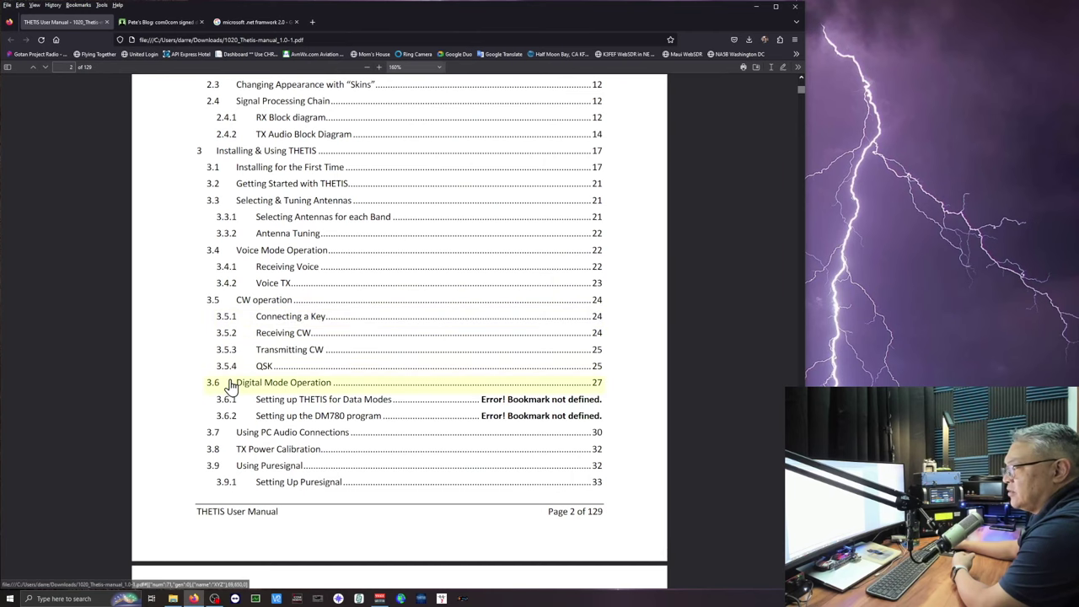
scroll(230, 384, "down", 1)
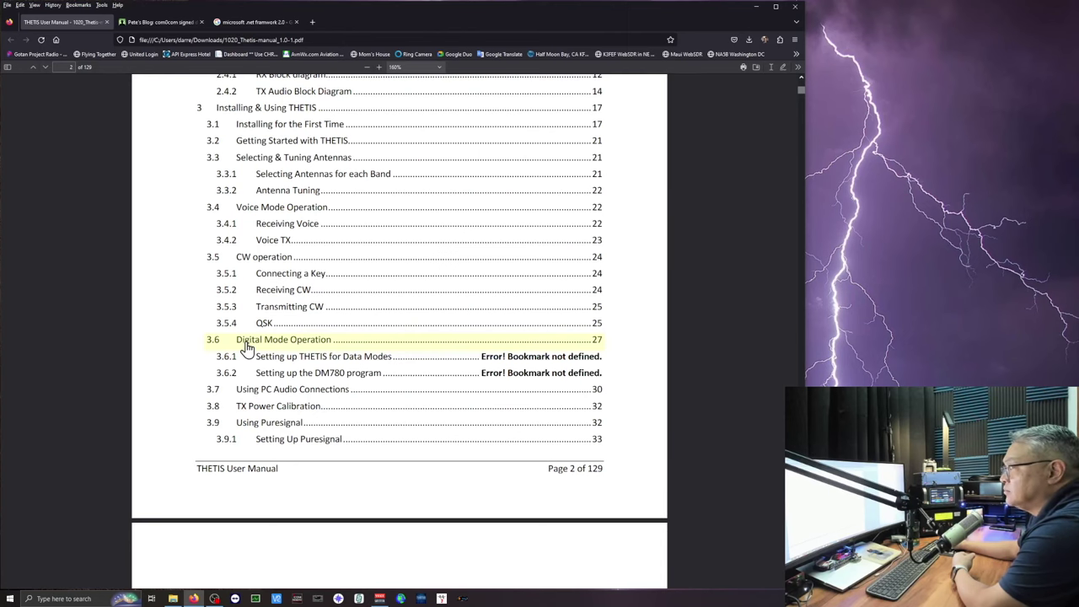
left_click(246, 345)
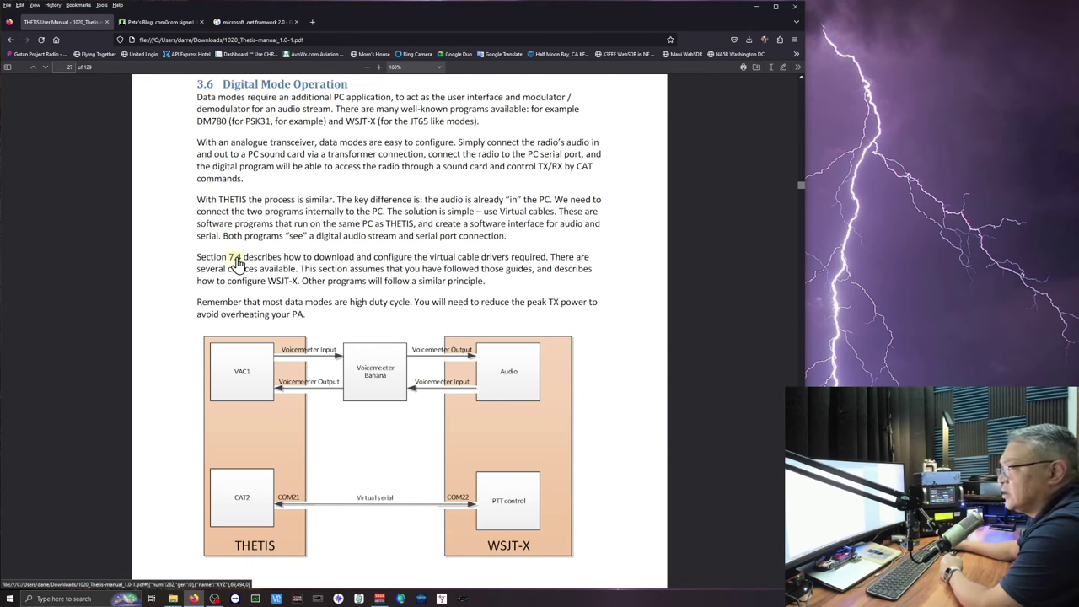
Follow the manual's reference to section 7.4 and open its com0com SourceForge project link in a new tab
left_click(235, 258)
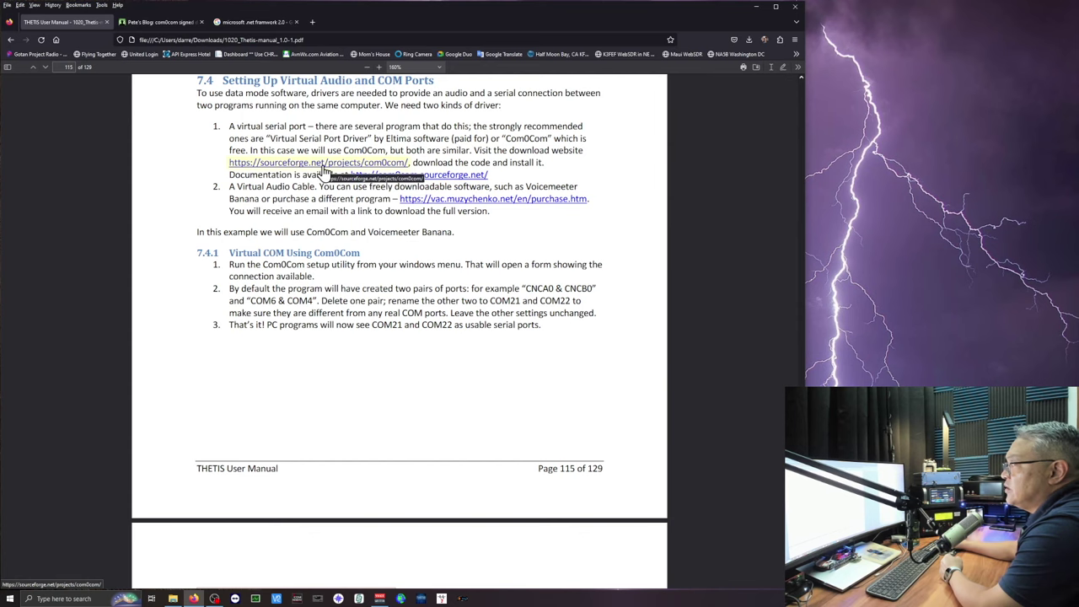
right_click(325, 169)
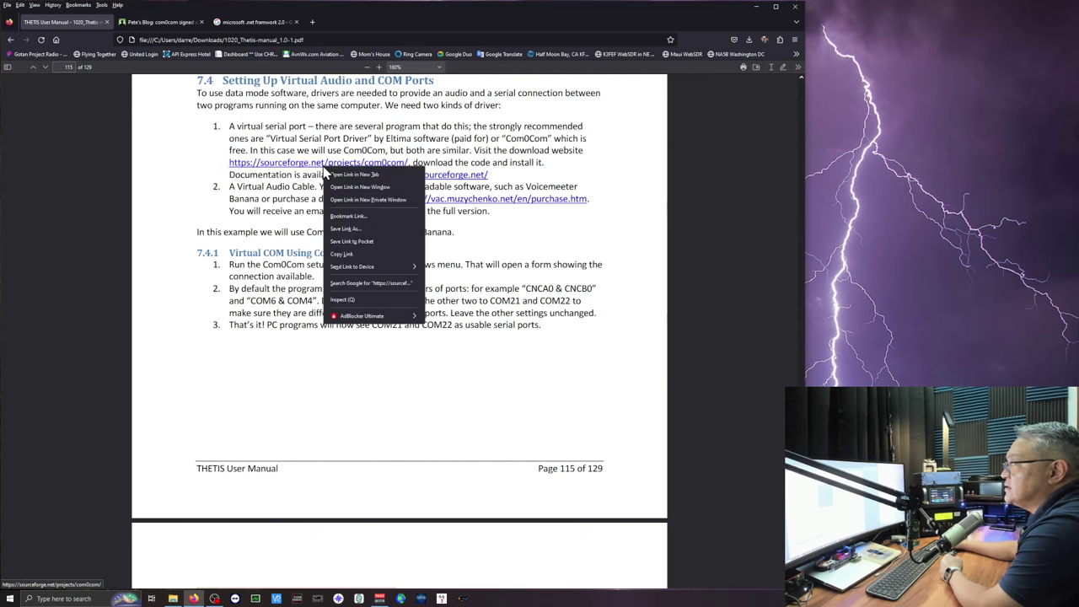
left_click(327, 173)
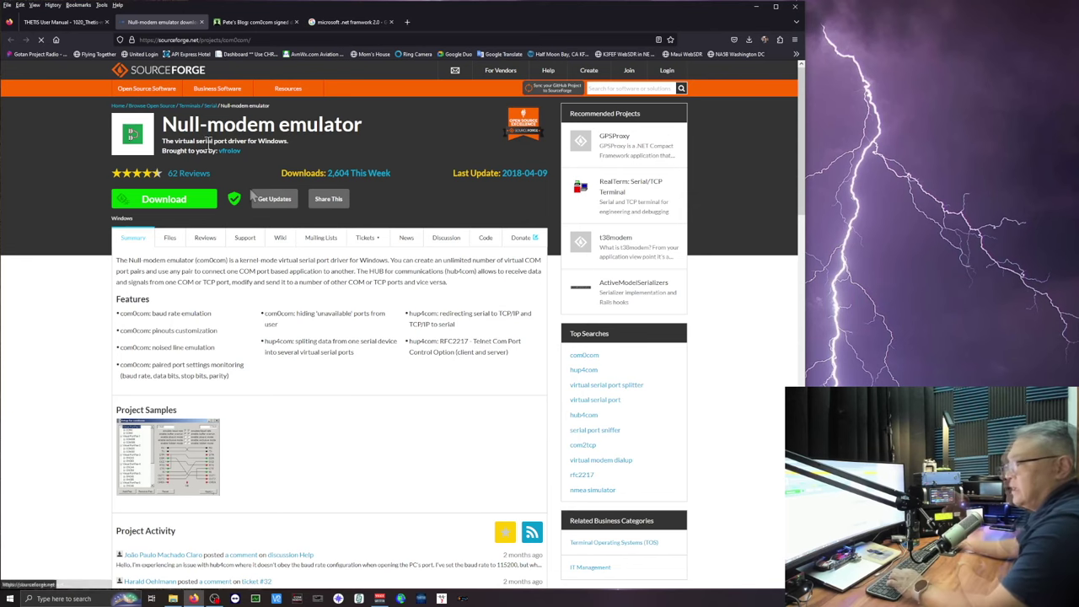
Open Device Manager and examine the devices under Ports (COM & LPT) and com0com - serial port emulators
left_click(66, 598)
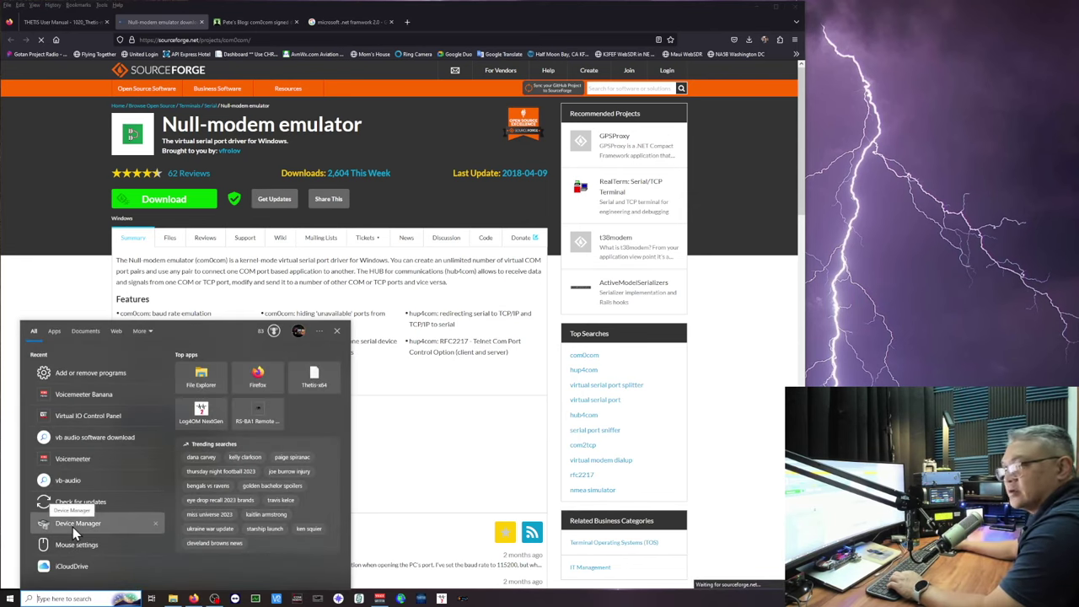
left_click(73, 524)
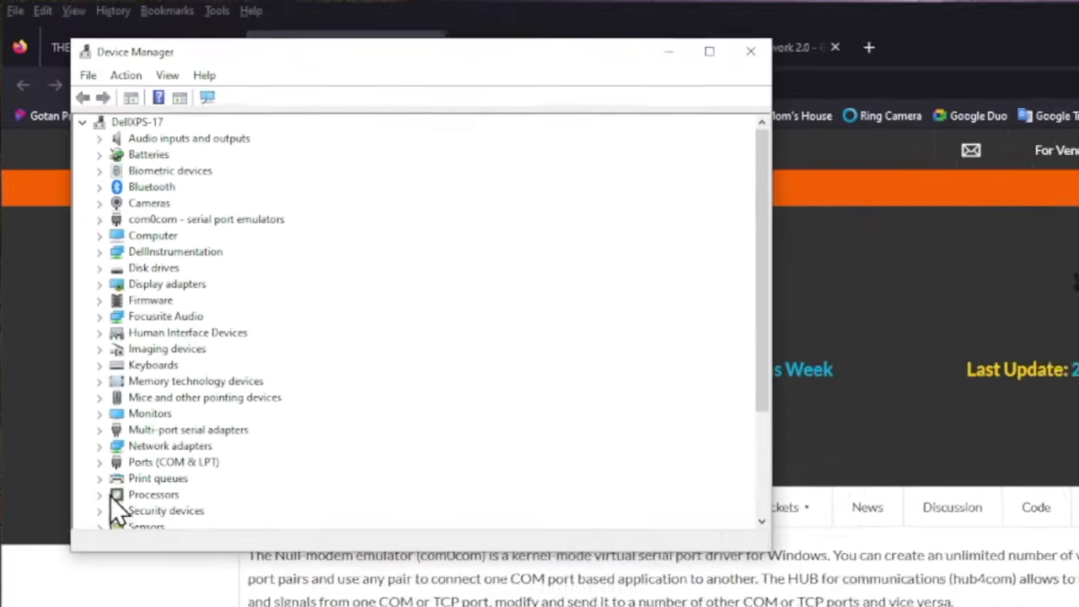
left_click(102, 483)
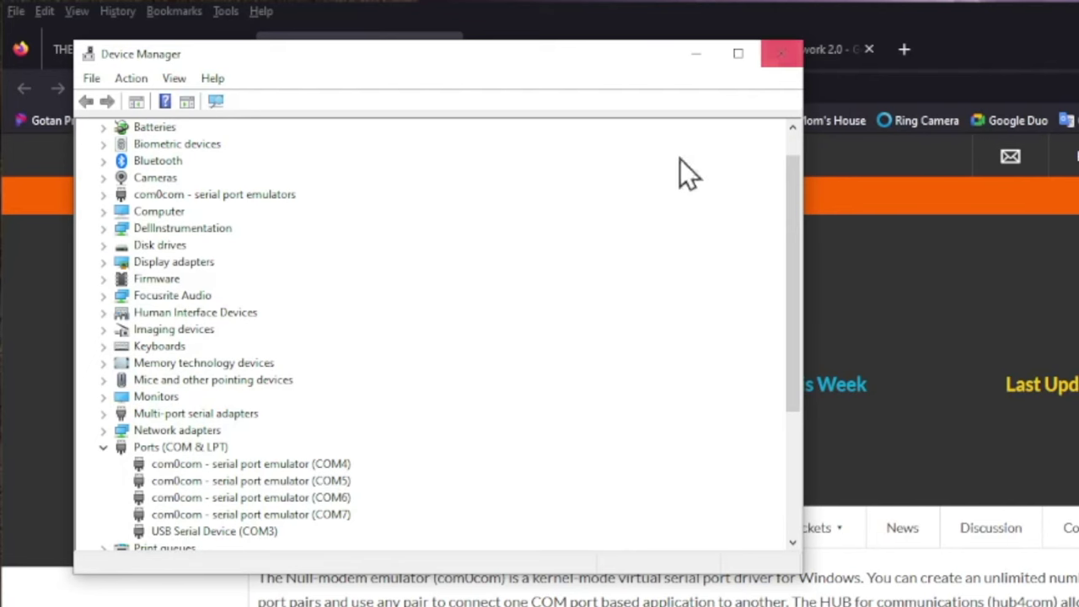
left_click(103, 197)
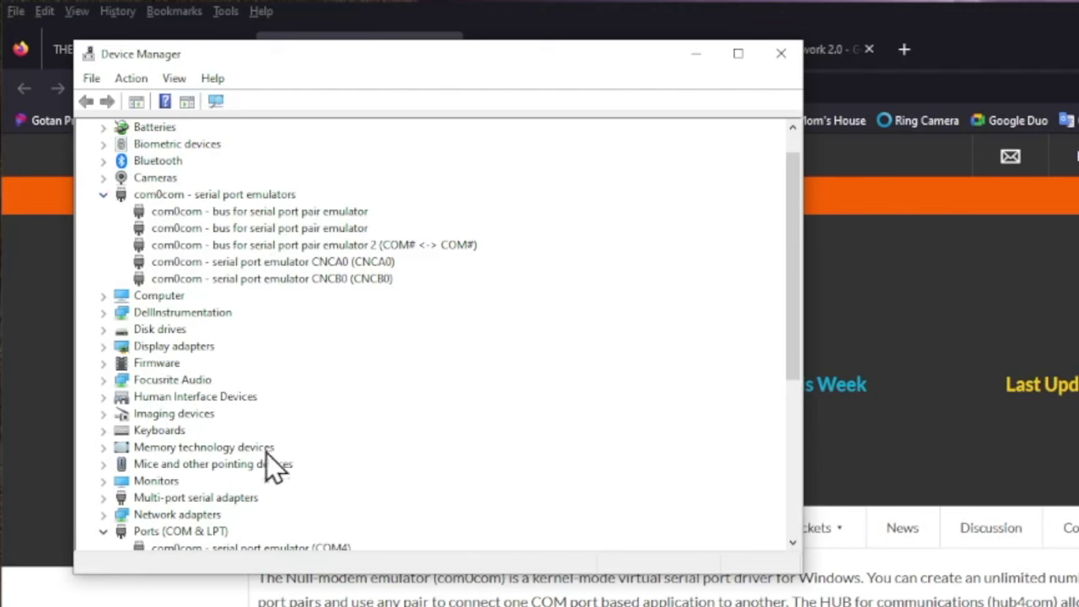
scroll(209, 485, "down", 1)
scroll(168, 522, "up", 1)
scroll(170, 516, "down", 2)
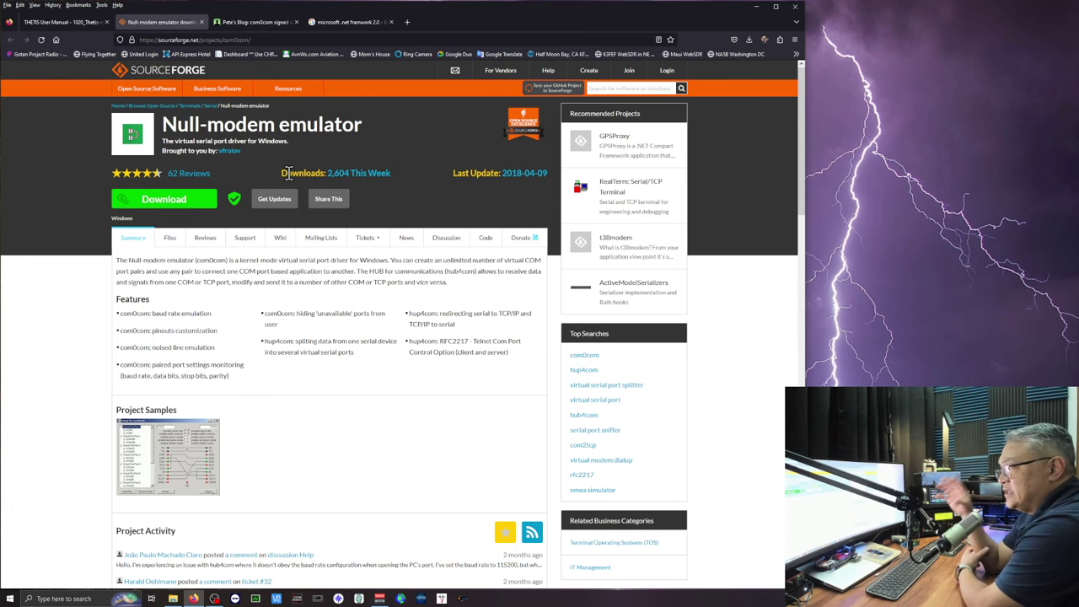
key("ctrl+w")
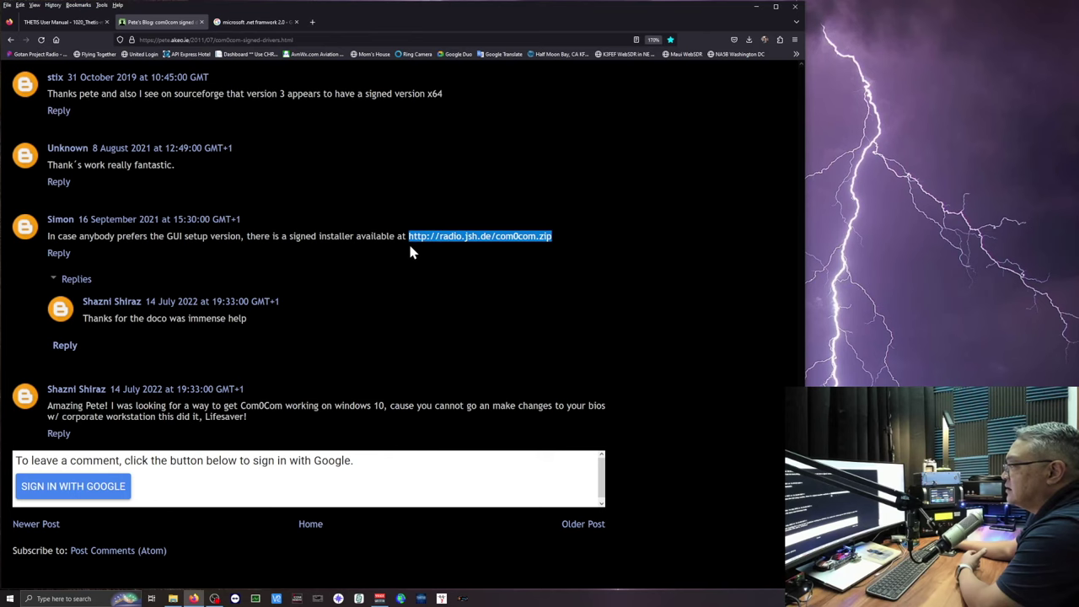
right_click(422, 238)
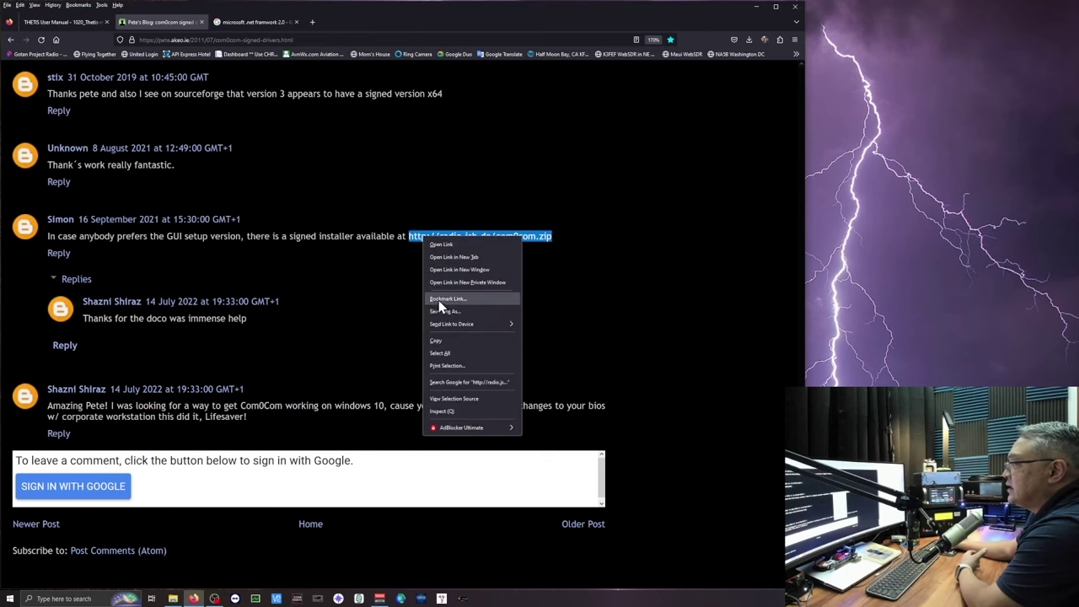
left_click(435, 340)
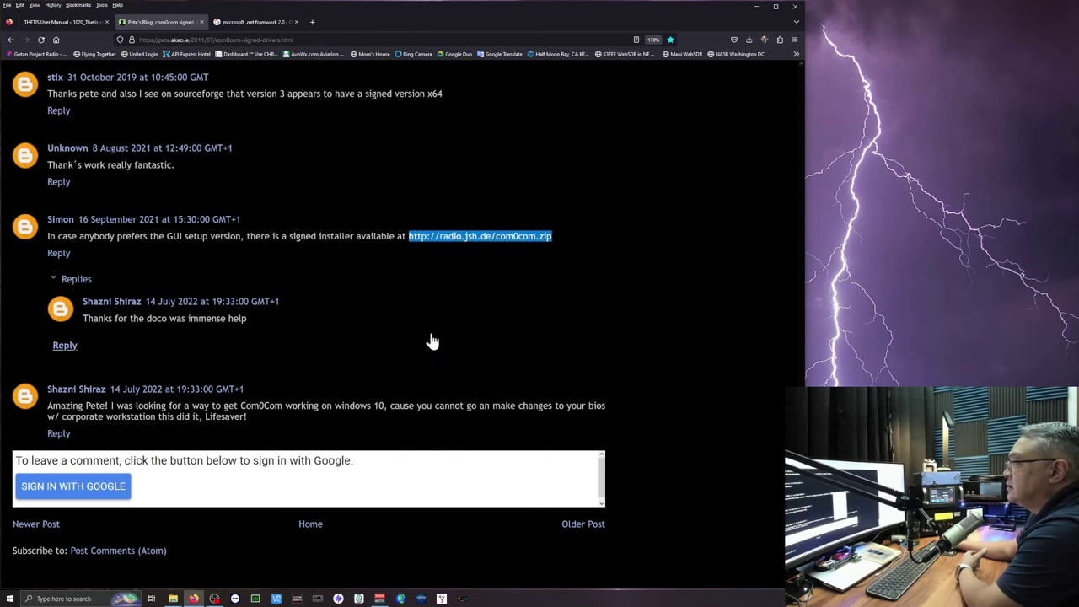
left_click(312, 22)
left_click(312, 41)
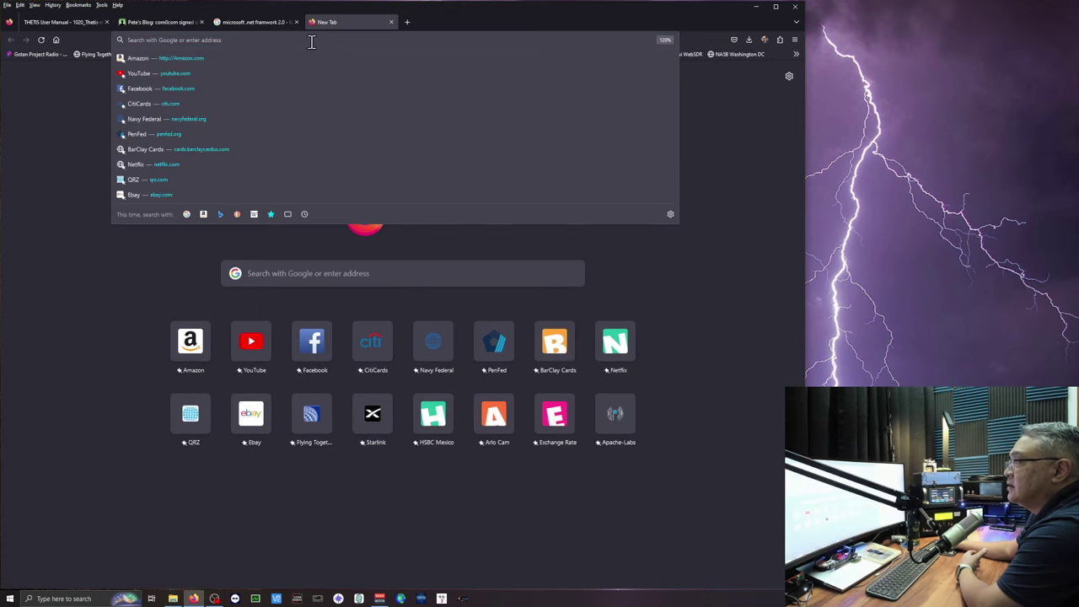
right_click(312, 42)
left_click(327, 106)
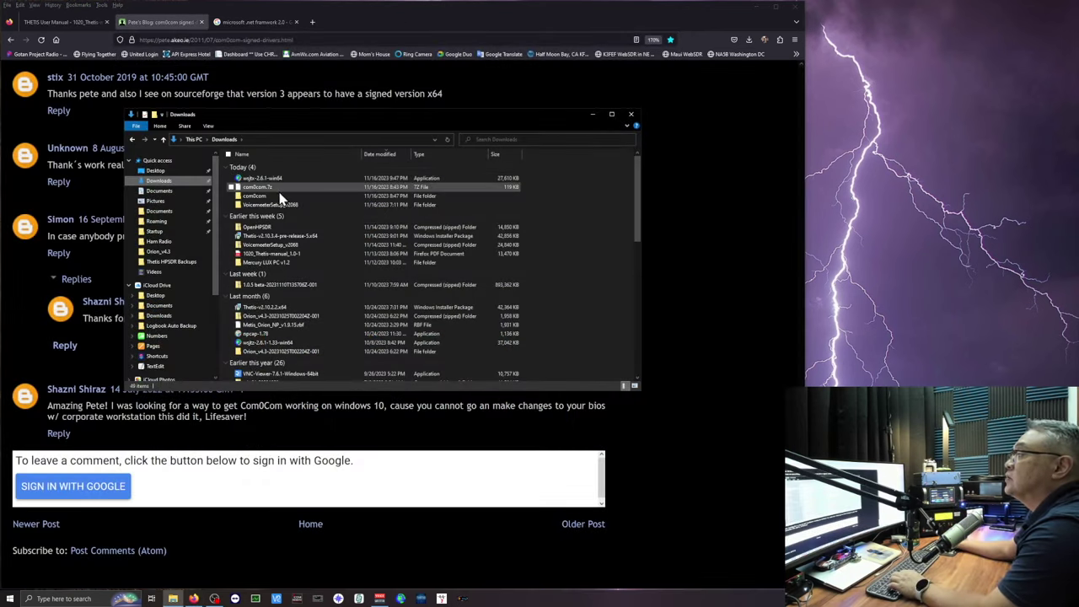
Delete the com0com.7z archive from Downloads and select the signed com0com v.3.0.0 setup application inside the com0com folder
left_click(268, 187)
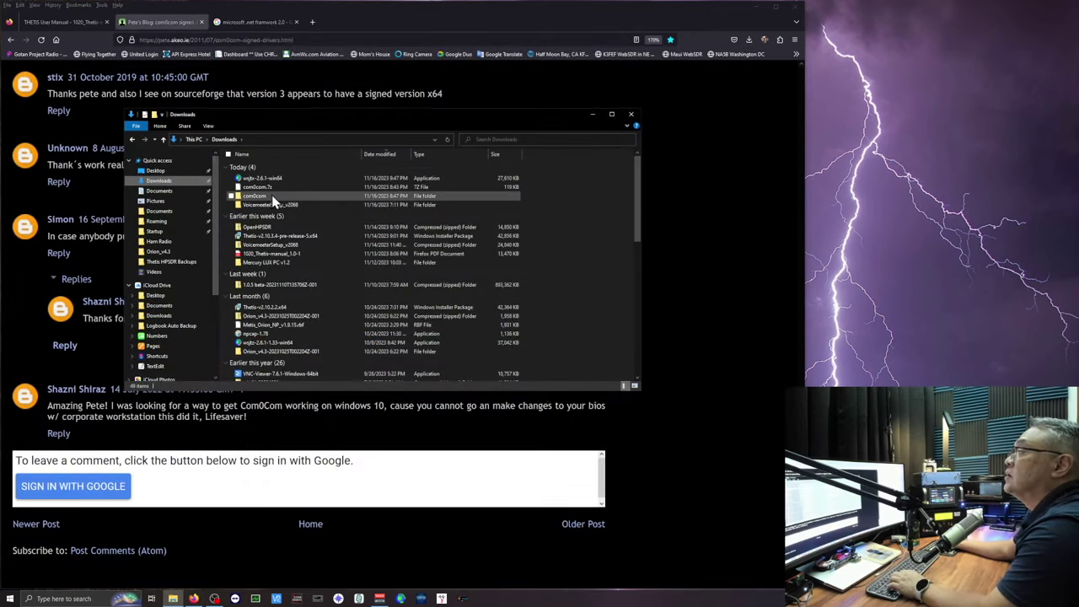
key("Delete")
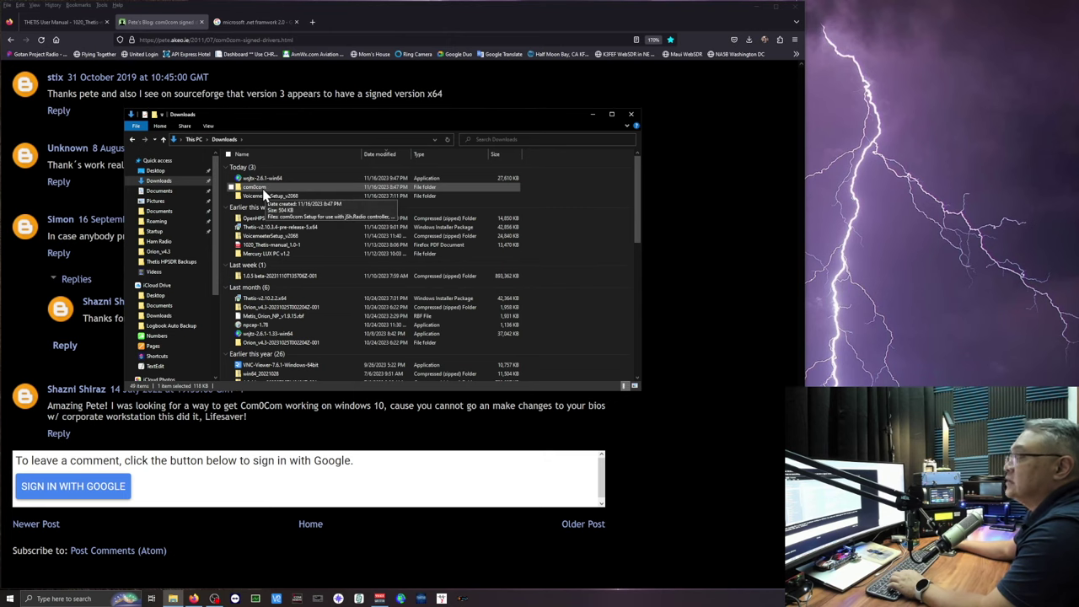
double_click(265, 191)
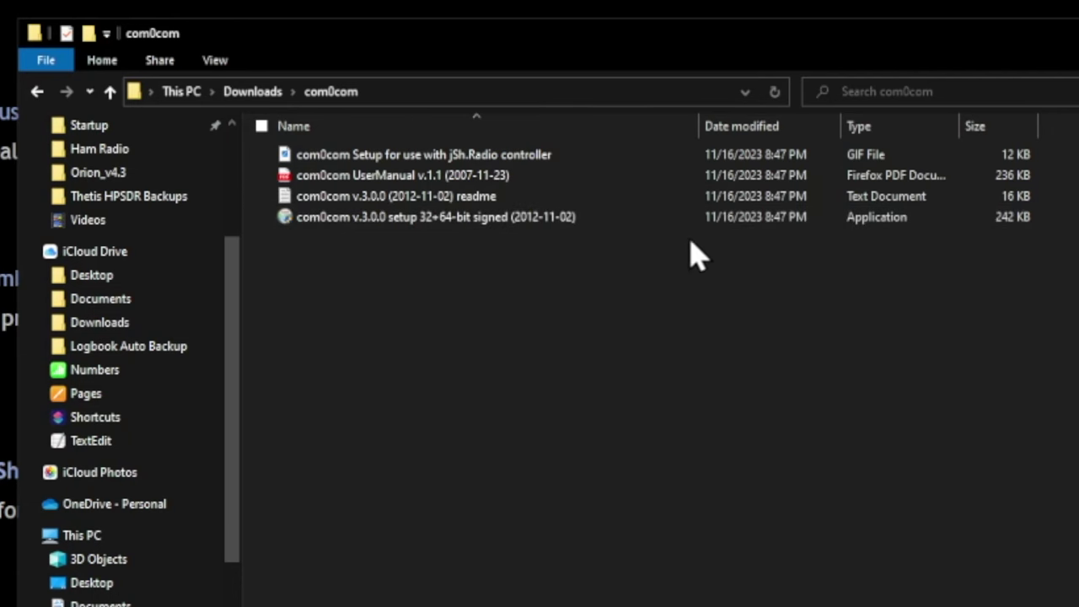
left_click(496, 227)
right_click(494, 226)
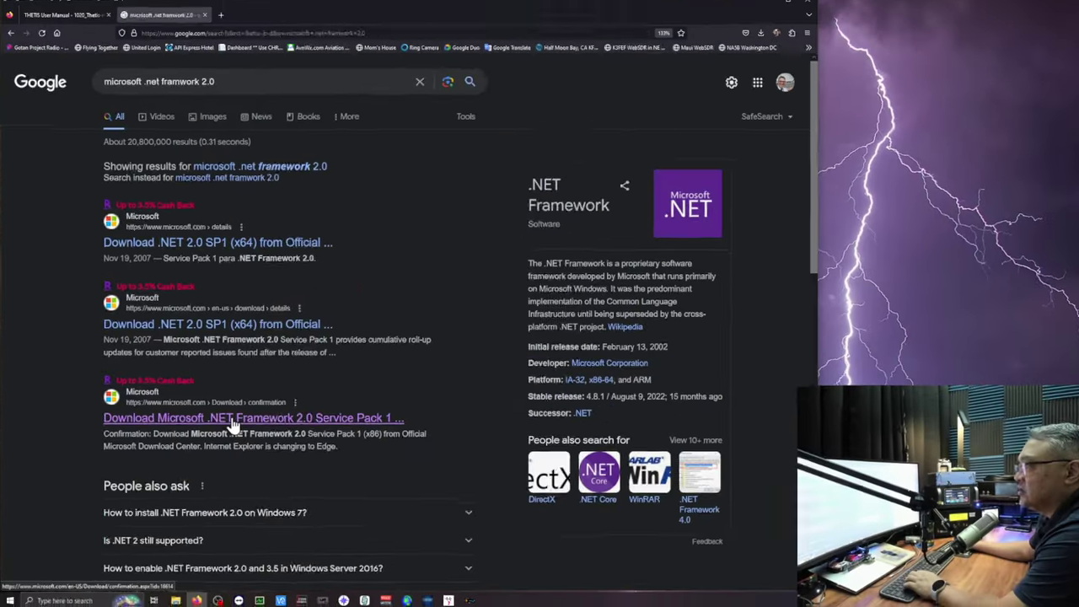
Download Microsoft .NET Framework 2.0 Service Pack 1 (x86) and locate the NetFx20SP1_x86 installer in the Downloads folder
left_click(497, 358)
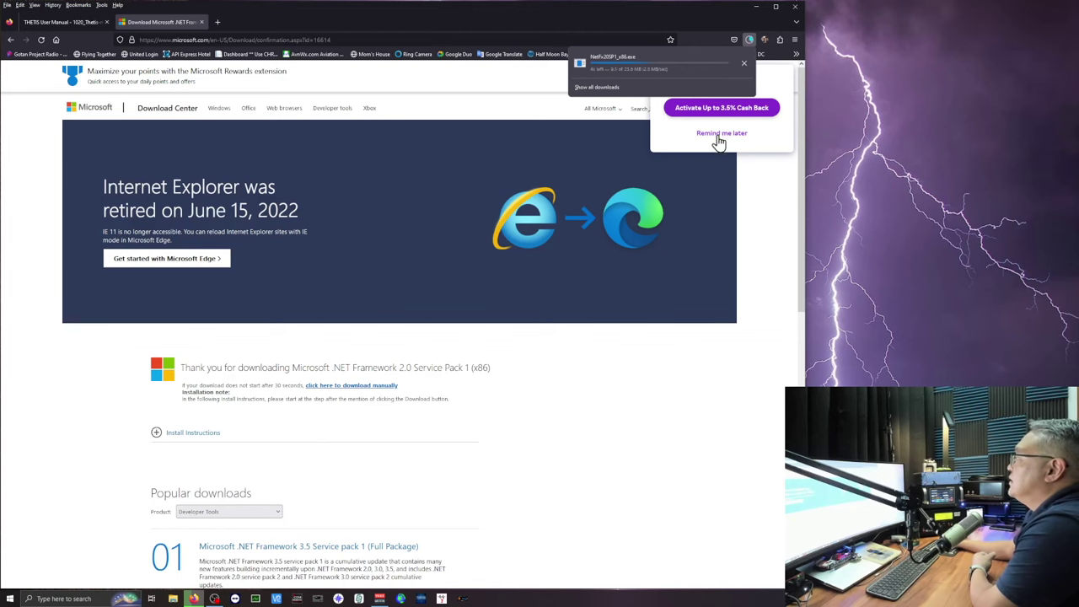
left_click(721, 135)
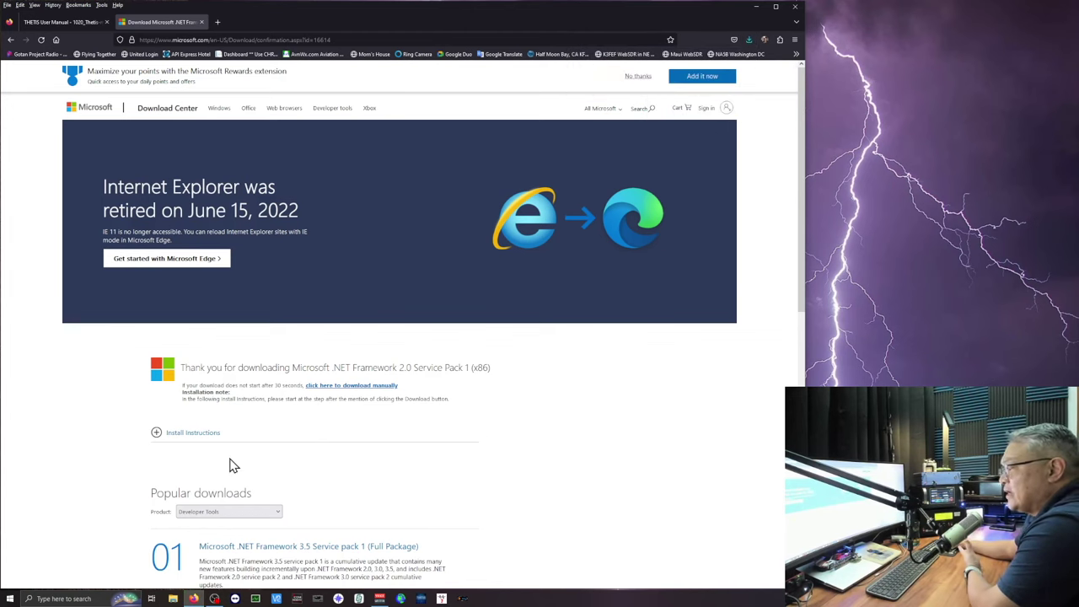
left_click(175, 598)
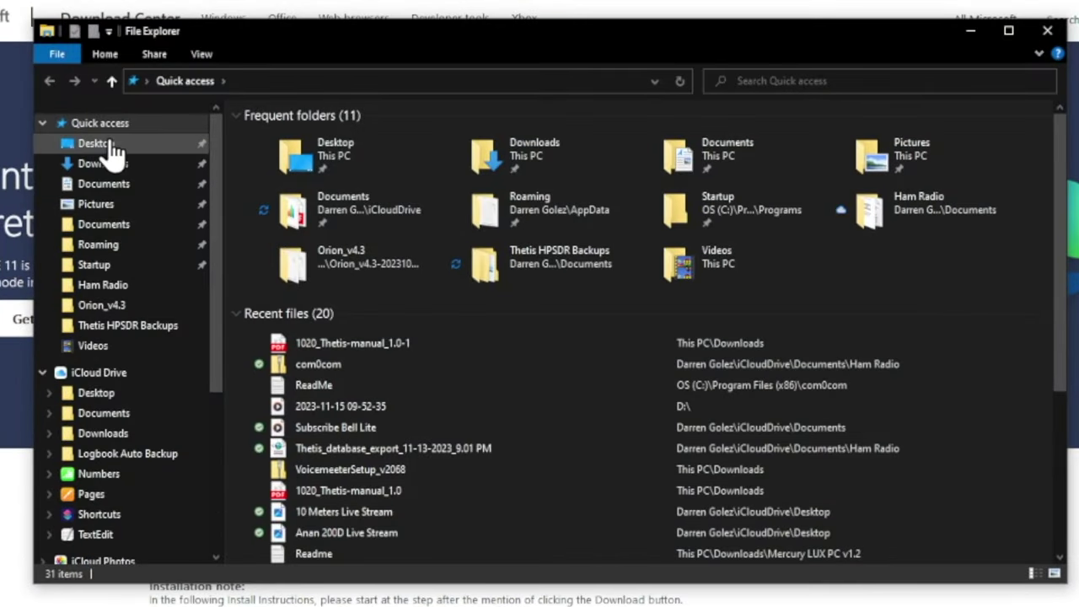
left_click(110, 164)
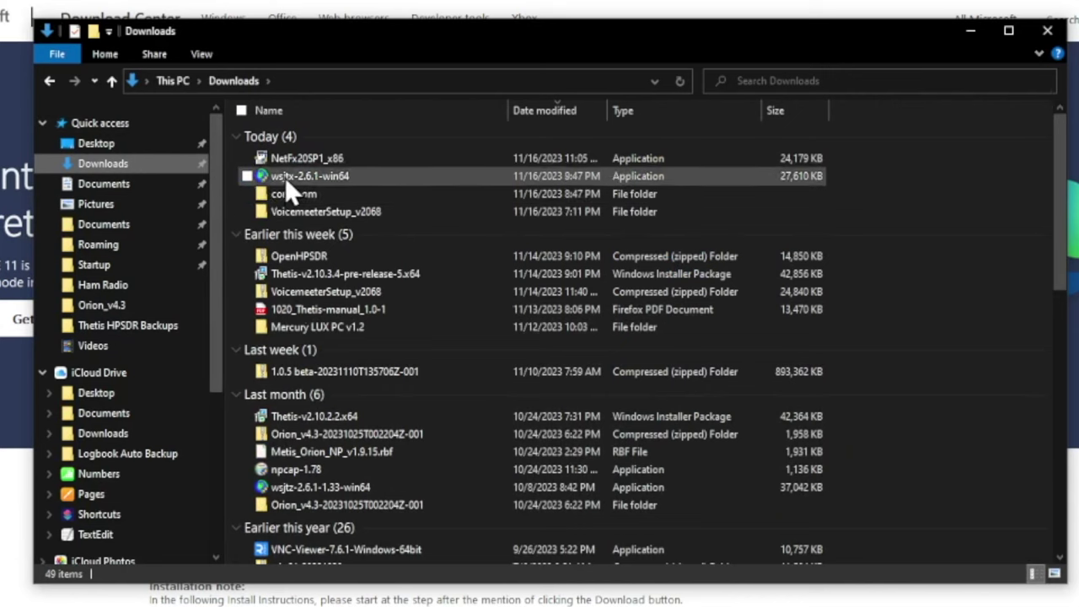
mouse_move(358, 157)
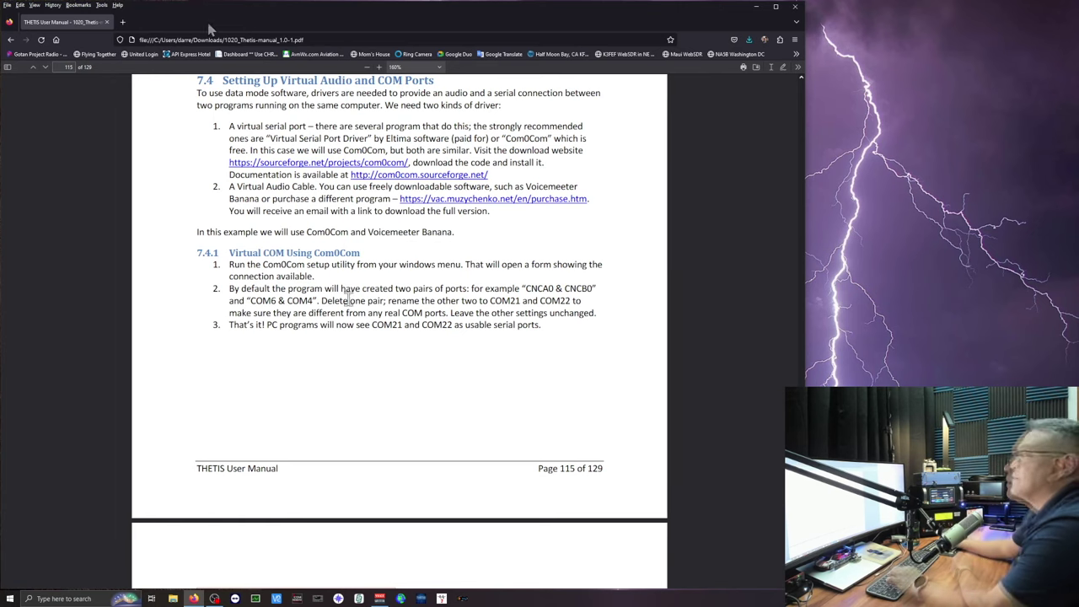
Open the Voicemeeter Banana page linked in manual section 7.4.2 in a new tab and go to its ZIP package download
scroll(295, 263, "down", 1)
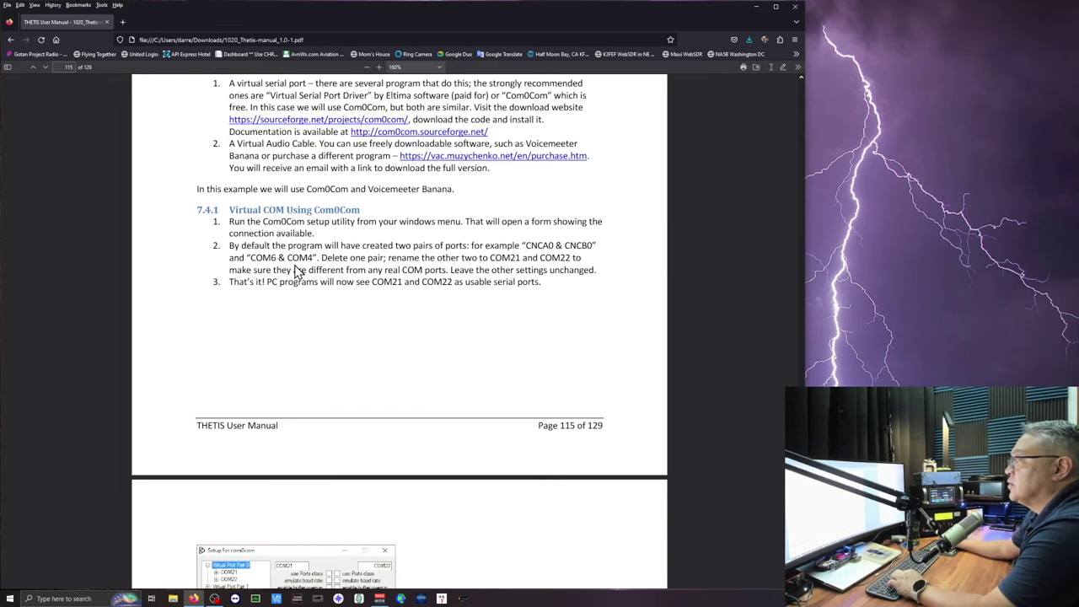
scroll(309, 267, "down", 1)
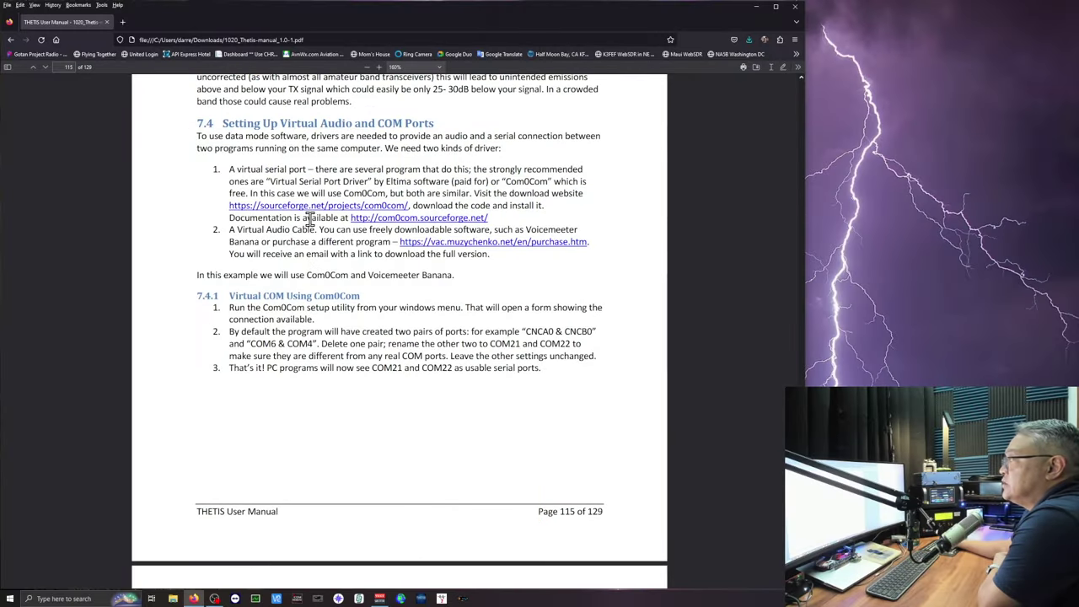
scroll(308, 246, "down", 5)
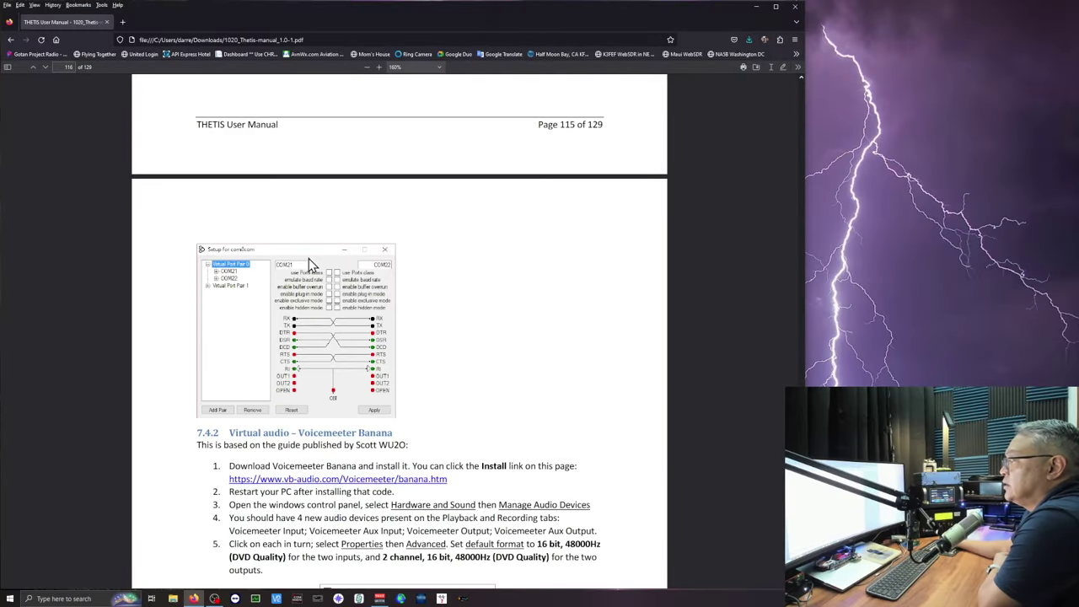
scroll(308, 264, "down", 1)
scroll(308, 263, "down", 2)
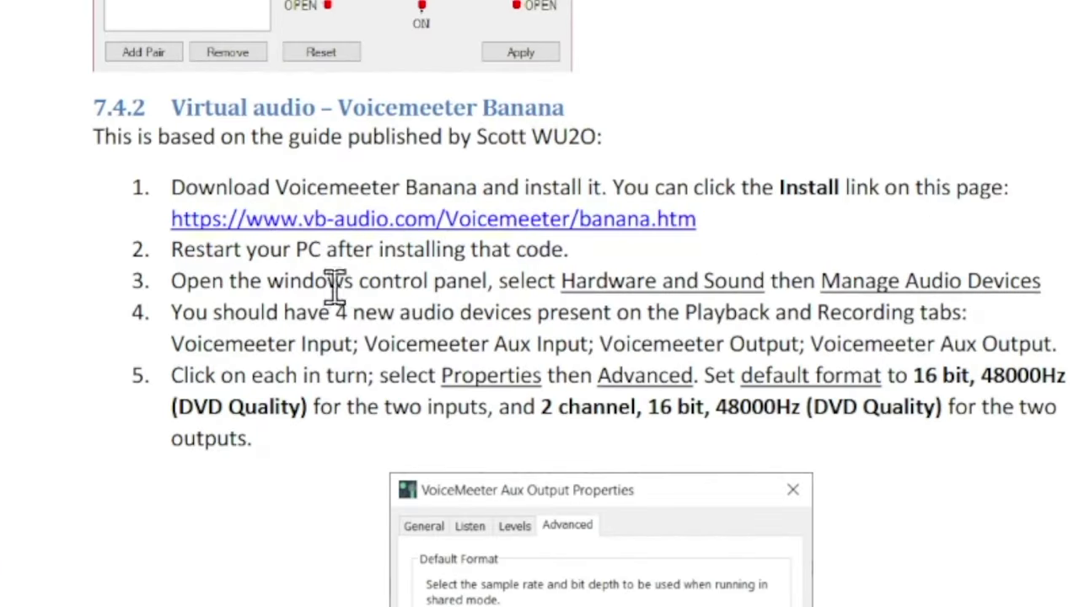
right_click(409, 220)
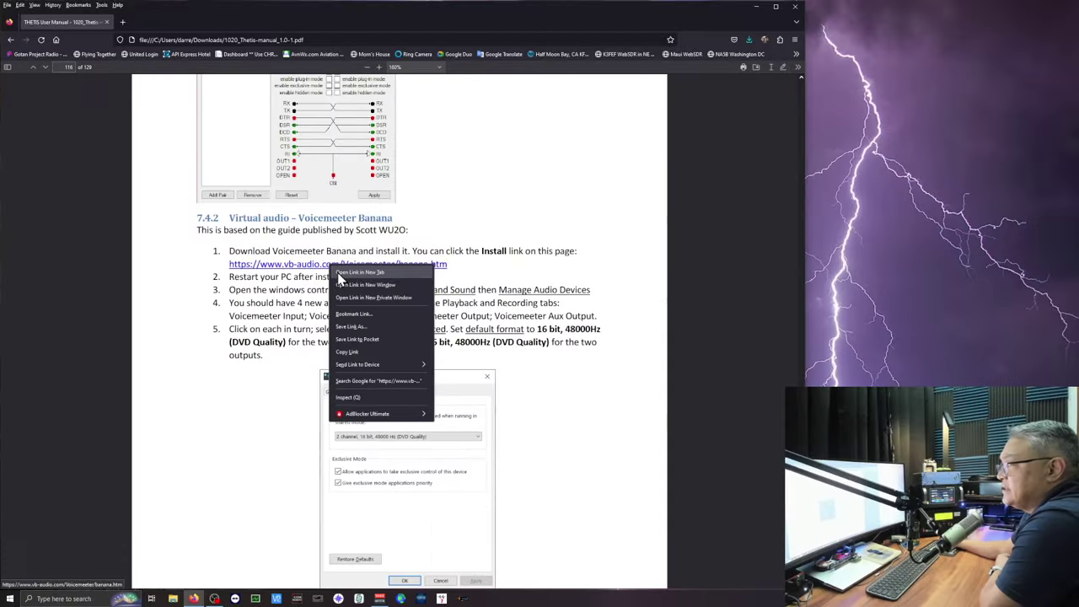
left_click(339, 274)
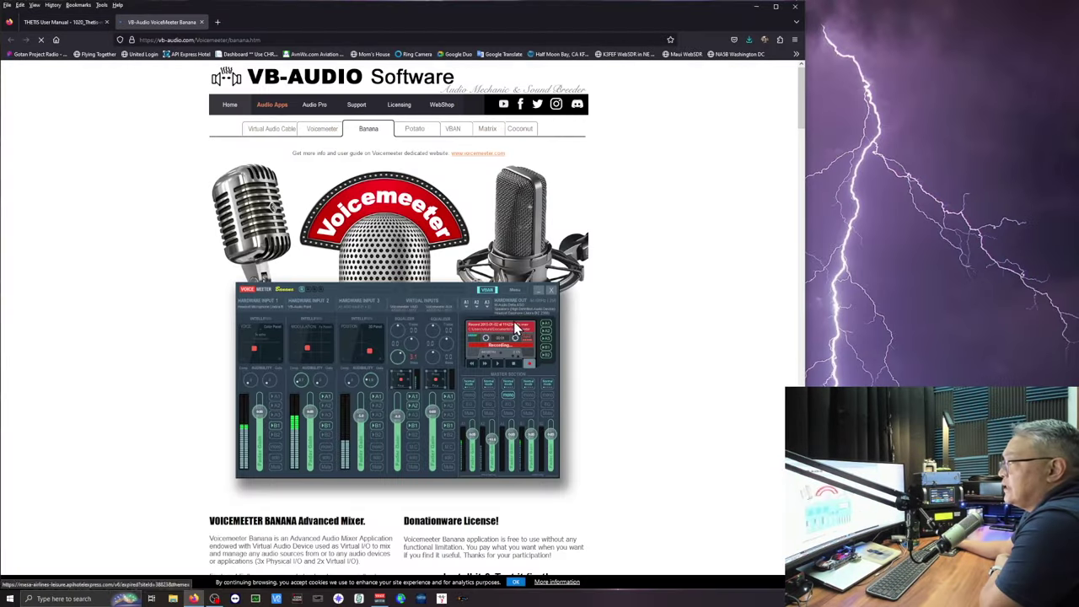
scroll(516, 327, "down", 5)
scroll(516, 327, "down", 4)
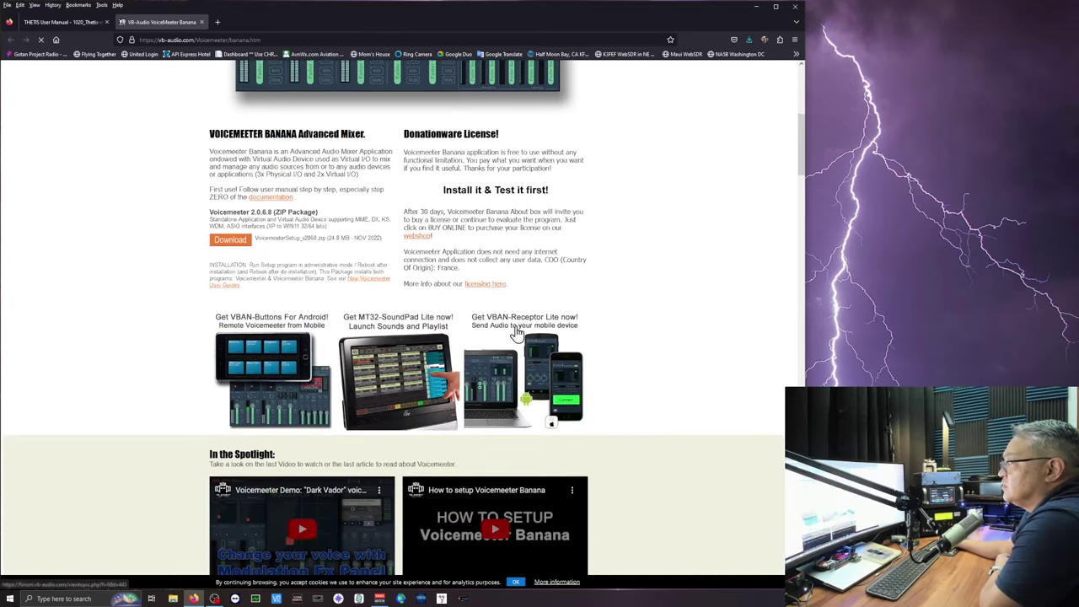
Open the Windows Sound dialog and show its playback devices
scroll(500, 327, "down", 1)
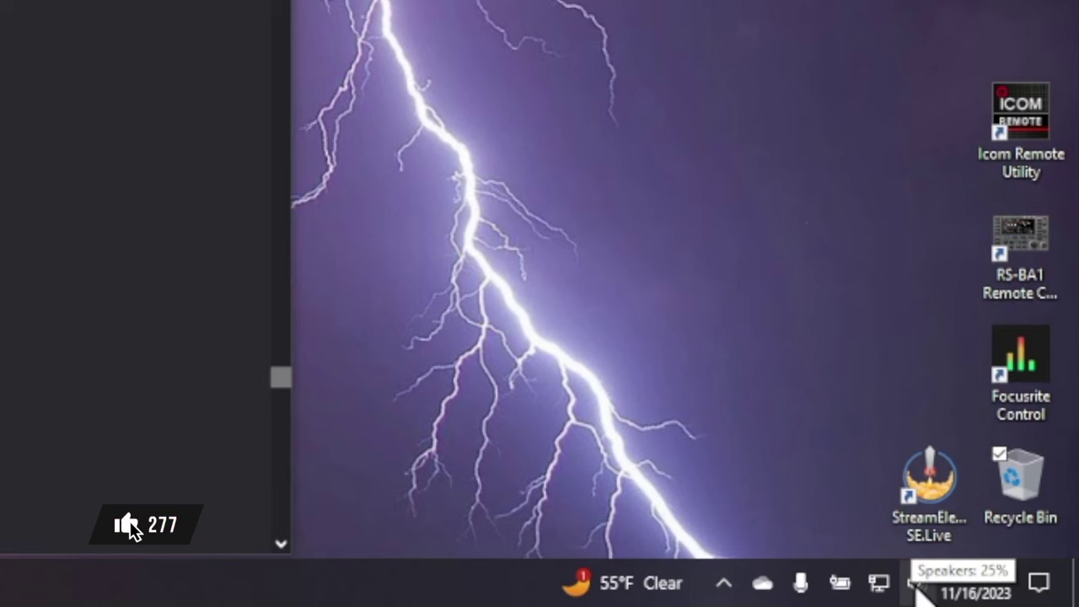
right_click(917, 583)
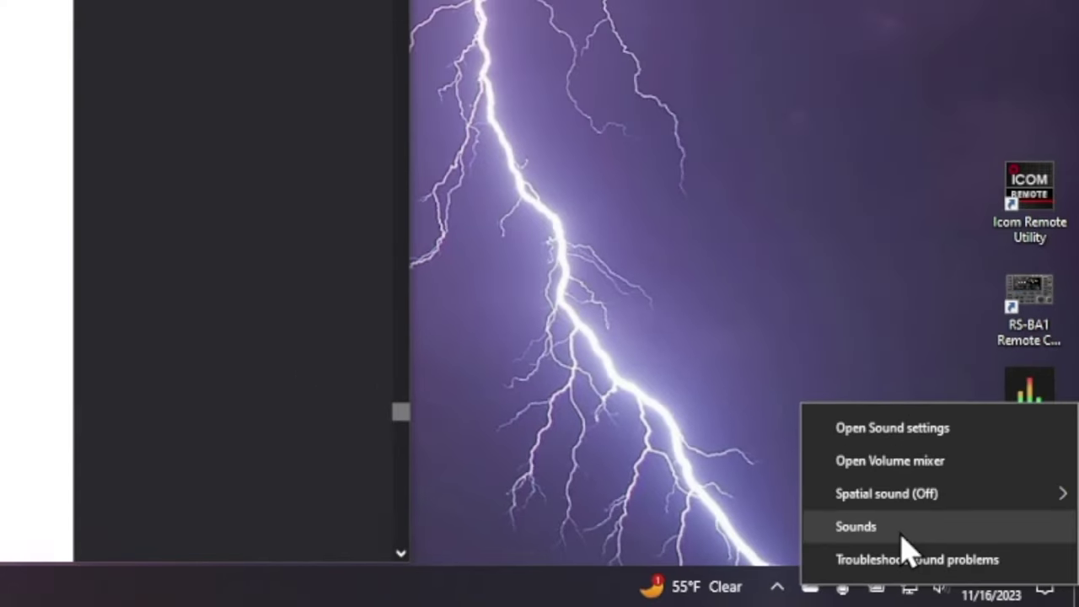
left_click(870, 520)
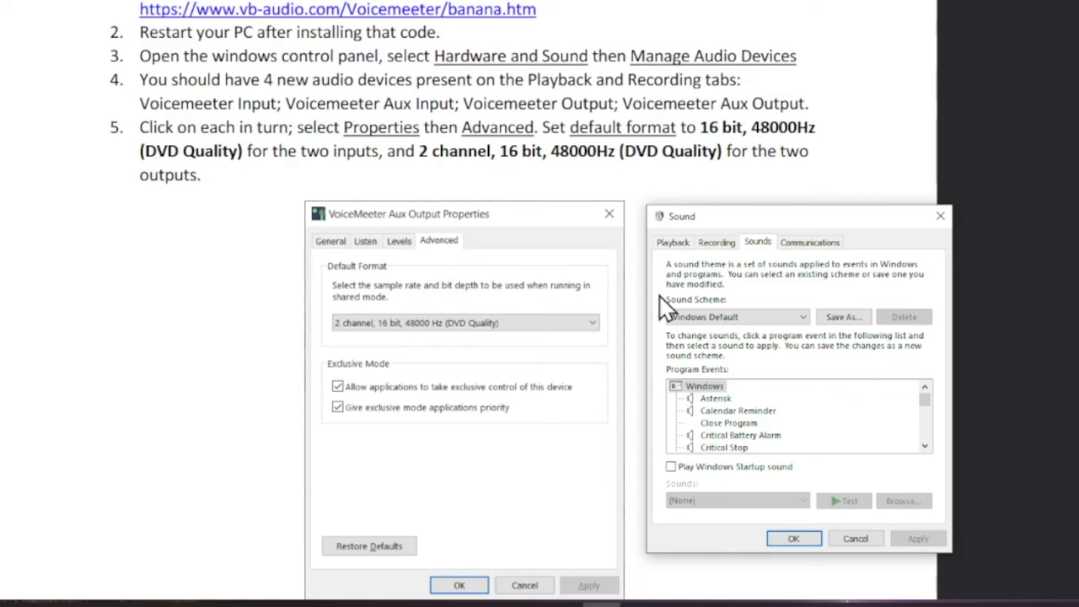
left_click(675, 244)
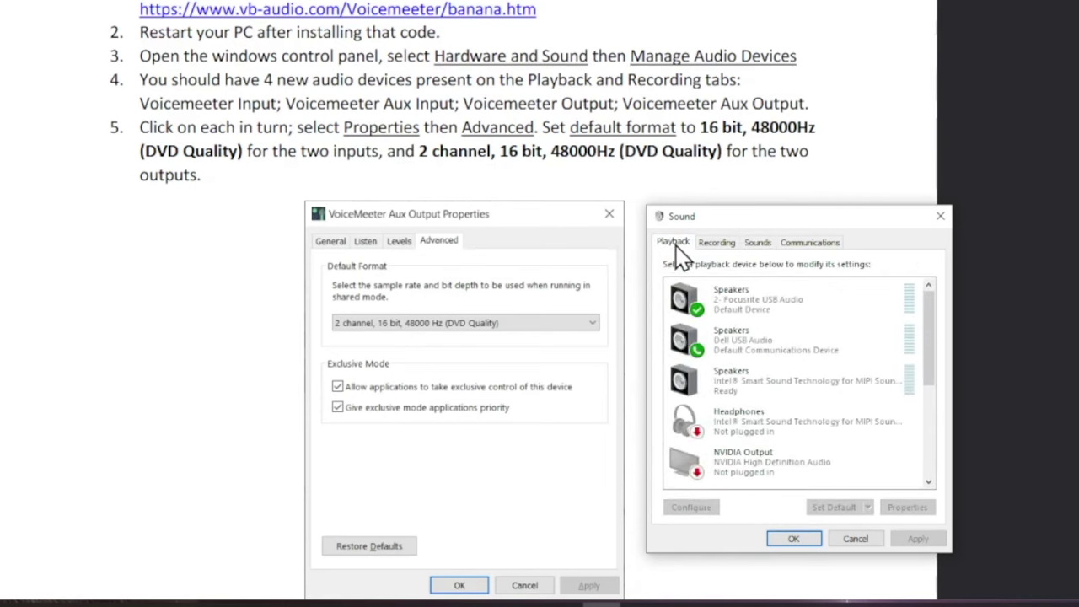
Check the playback and recording device lists for the four VoiceMeeter devices named in step 4 of the manual
left_click(767, 340)
scroll(782, 371, "down", 3)
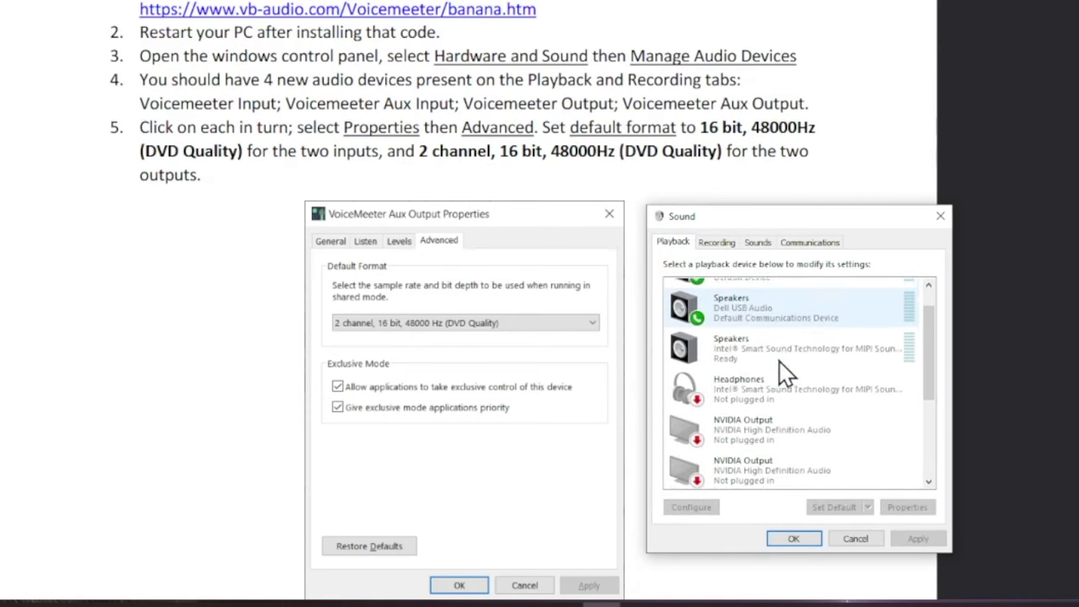
scroll(783, 371, "down", 5)
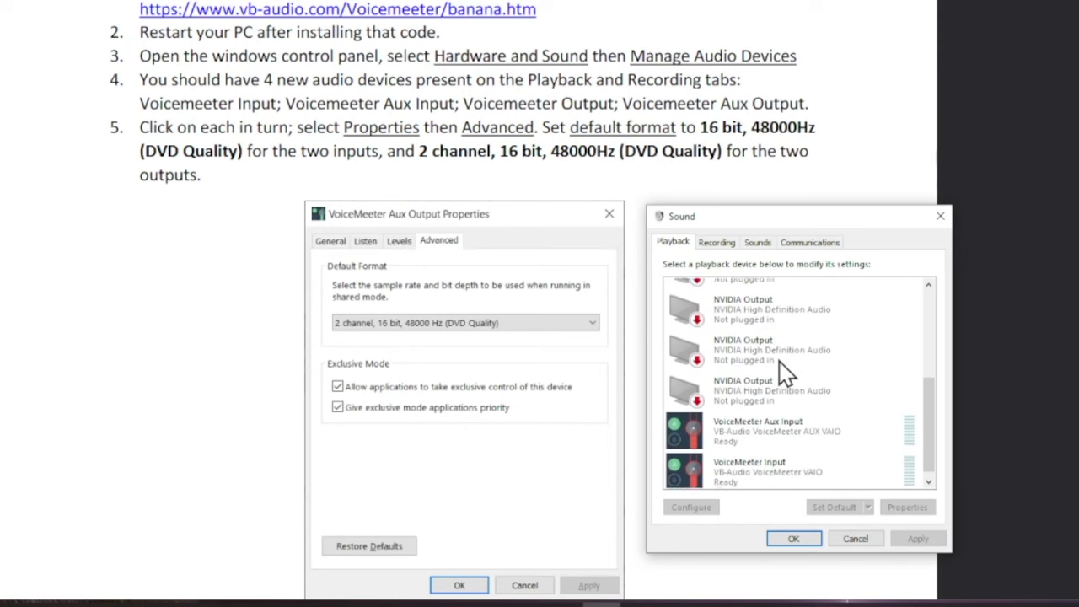
scroll(784, 374, "down", 1)
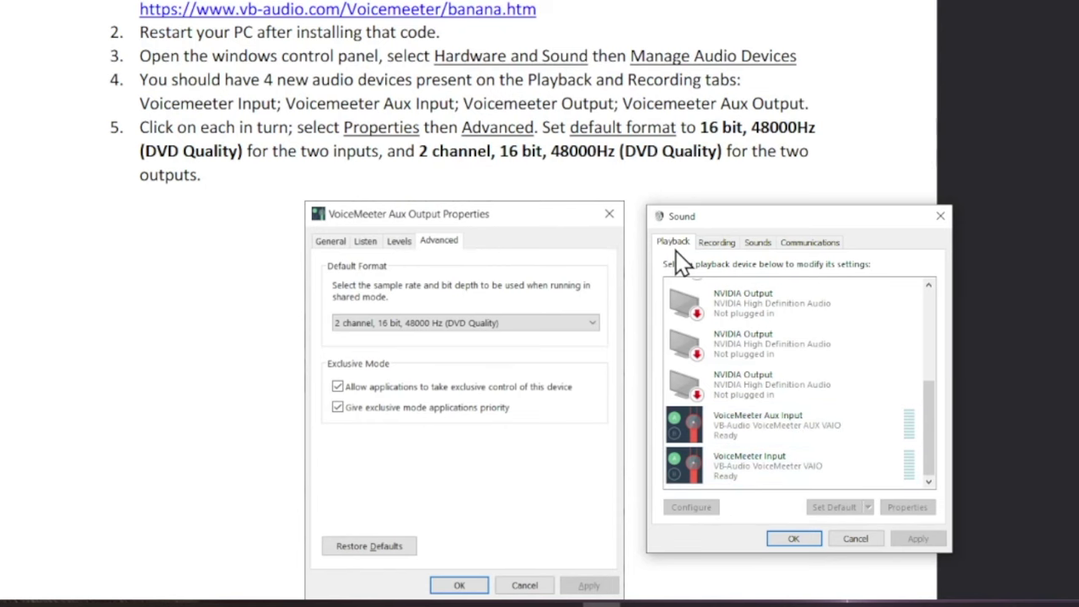
left_click(718, 244)
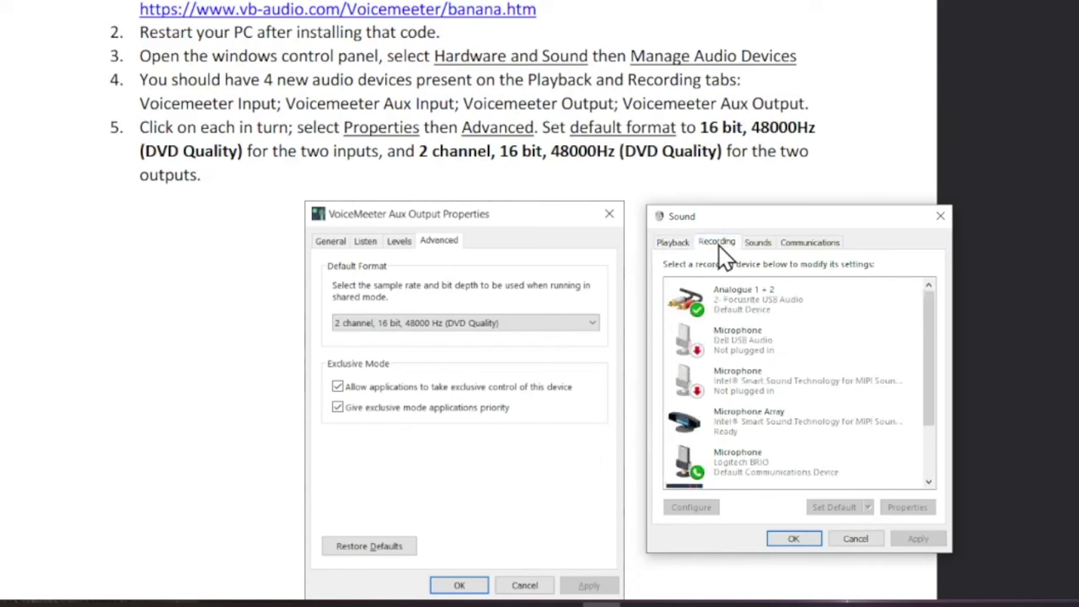
scroll(792, 441, "down", 2)
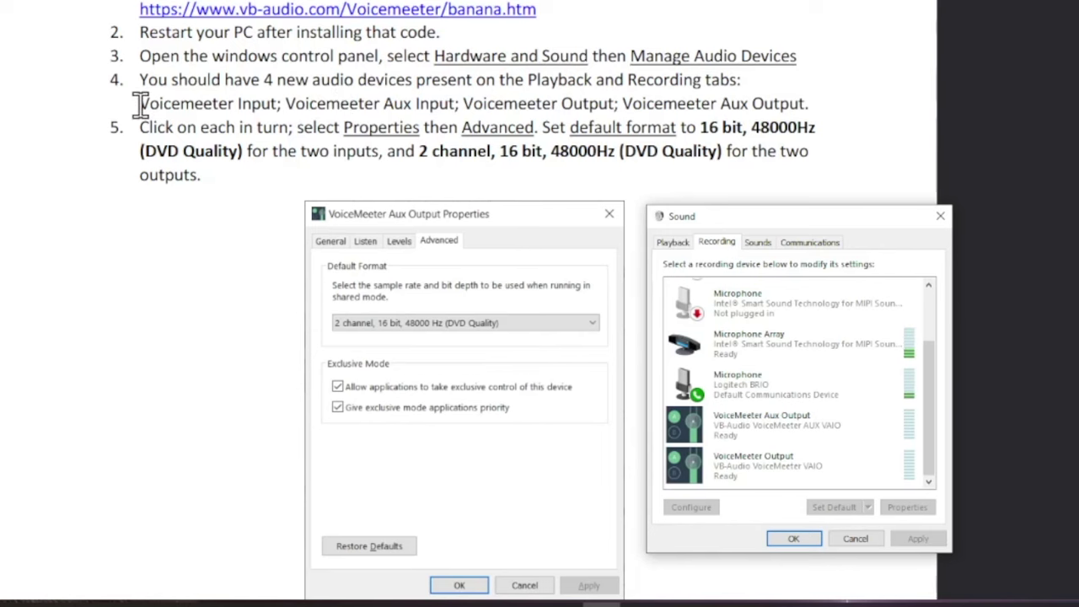
left_click_drag(140, 103, 816, 116)
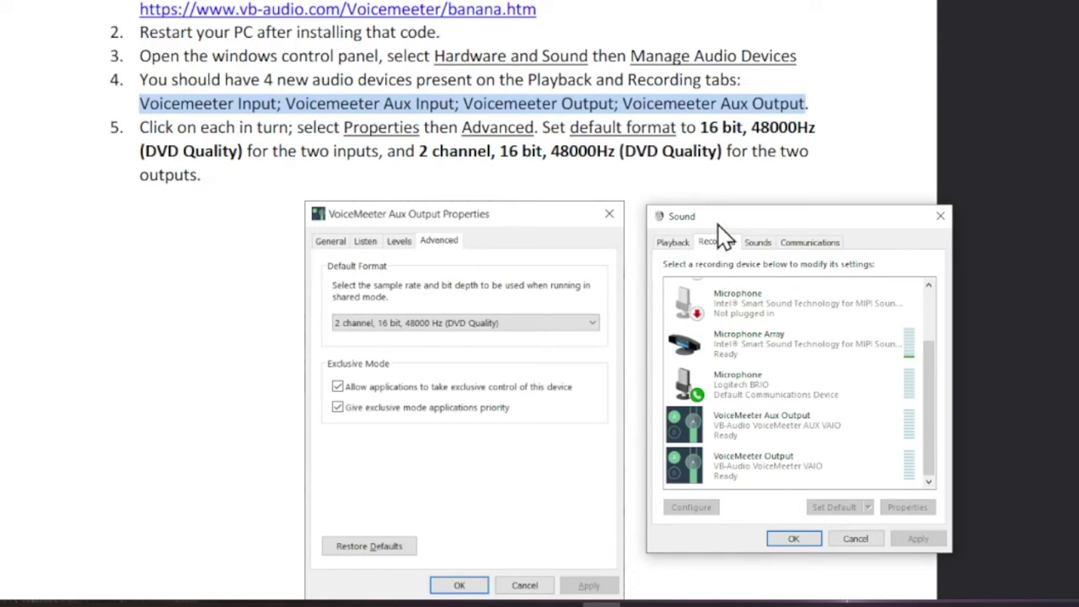
Set the default format of the VoiceMeeter Aux Input playback device to 16 bit, 48000 Hz (DVD Quality)
left_click(673, 244)
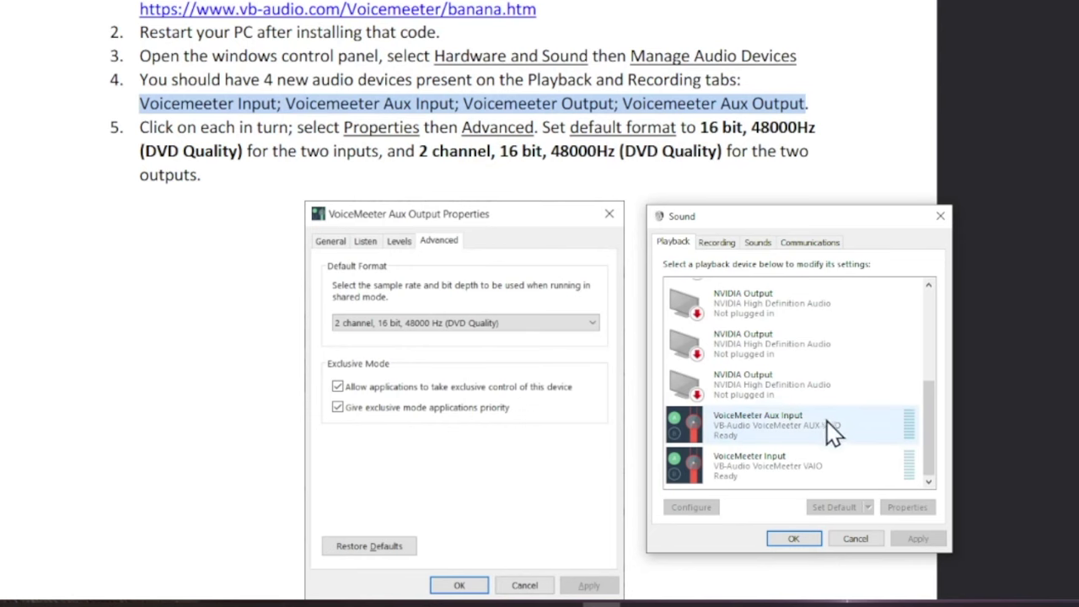
double_click(784, 430)
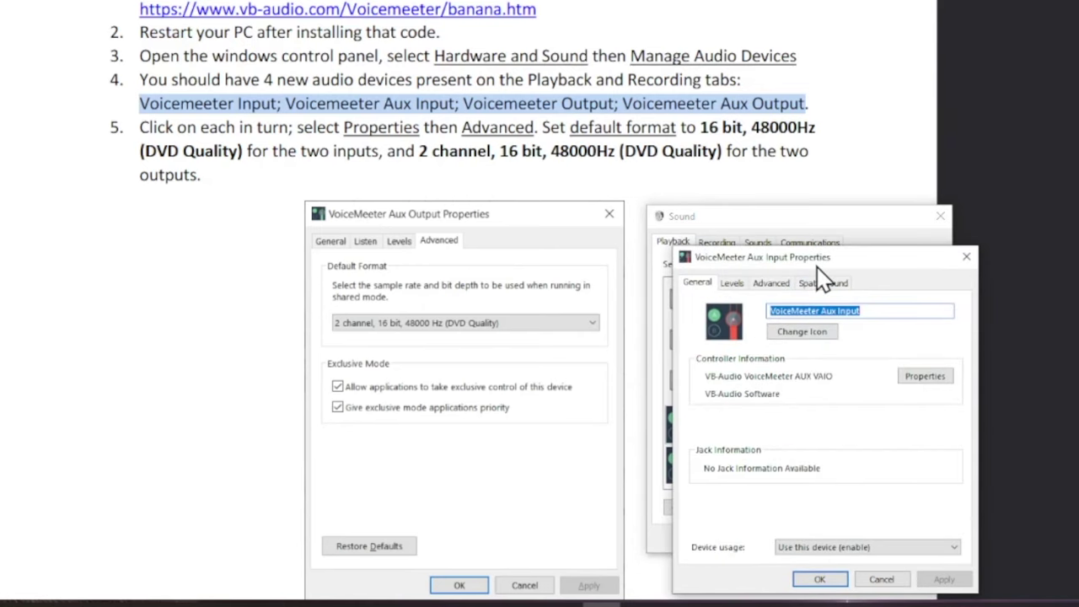
left_click_drag(816, 262, 784, 210)
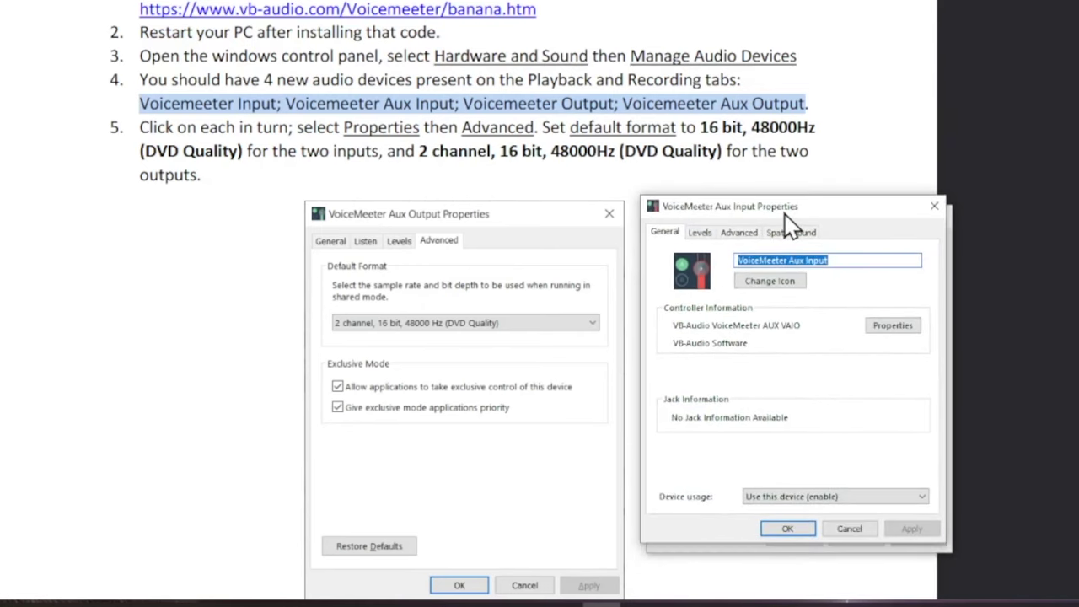
left_click(737, 235)
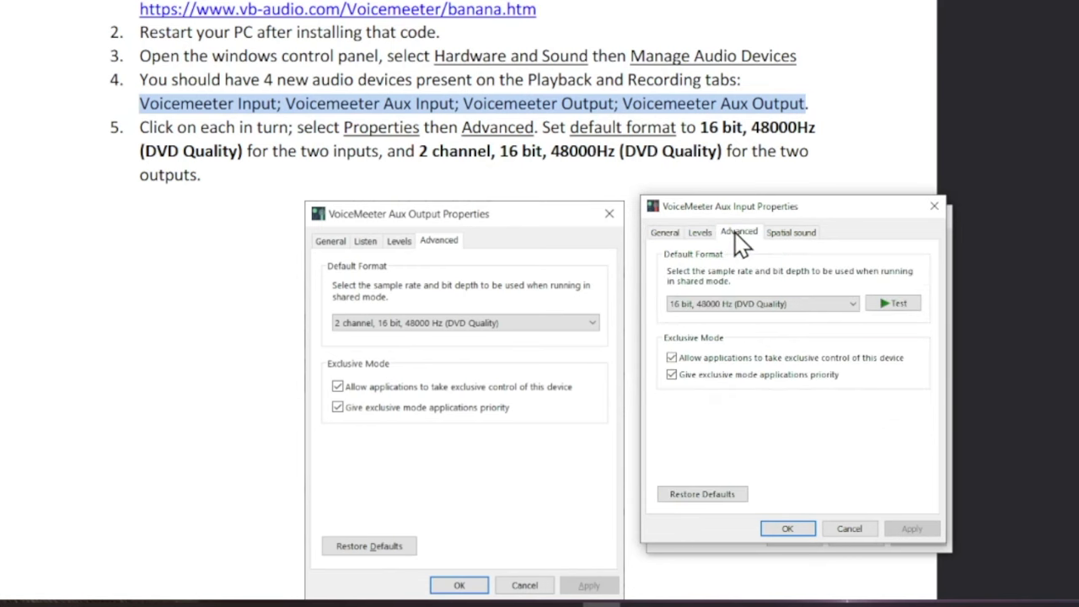
left_click(853, 305)
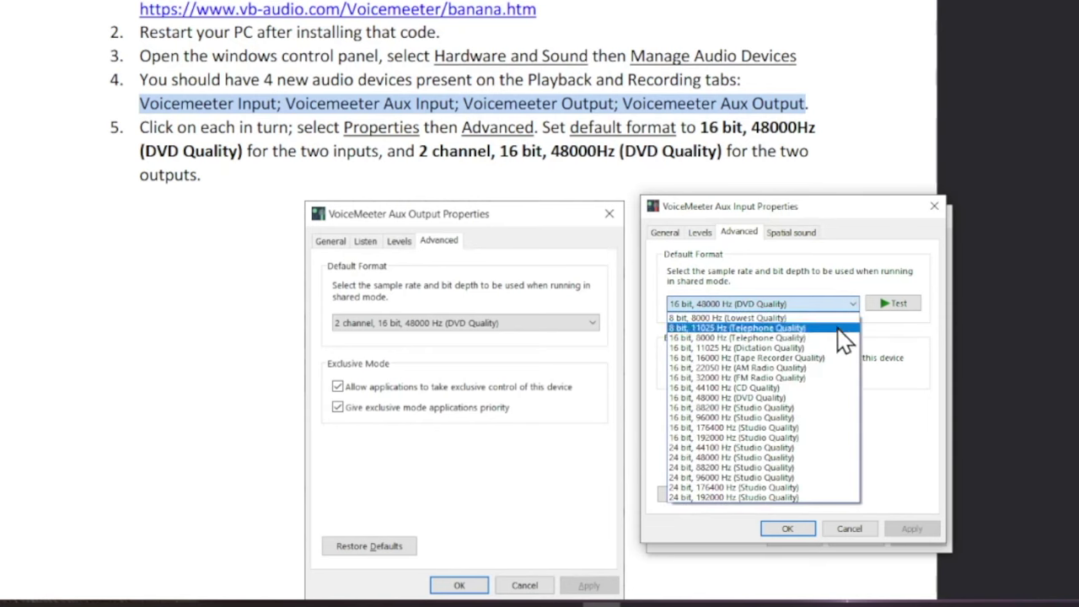
left_click(796, 400)
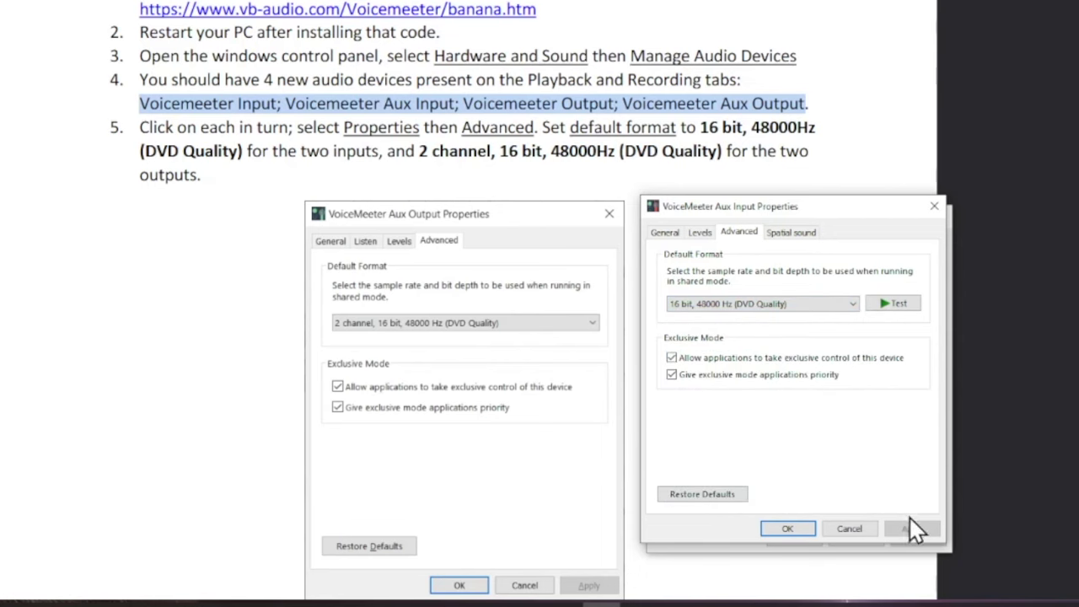
left_click(789, 528)
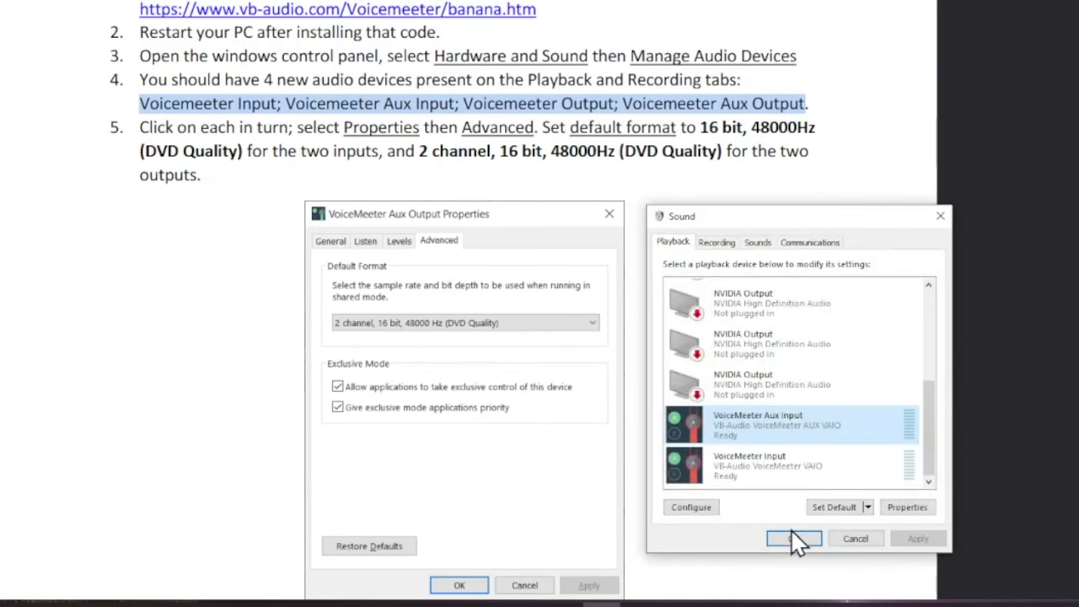
Check the VoiceMeeter Input playback device's default format against the manual's 16 bit, 48000 Hz (DVD Quality) and accept its properties
left_click(803, 474)
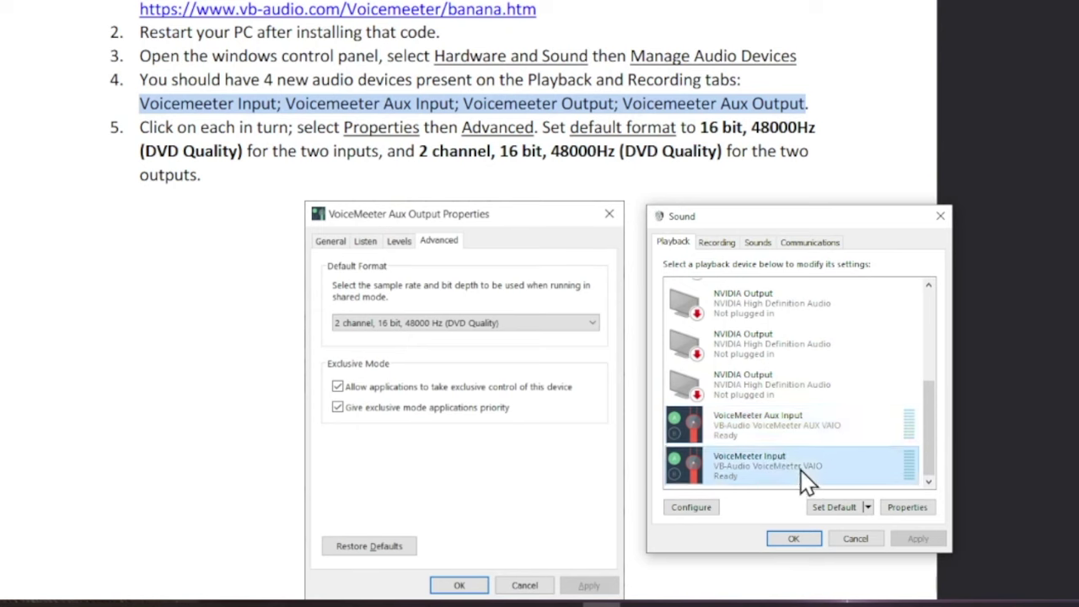
double_click(808, 477)
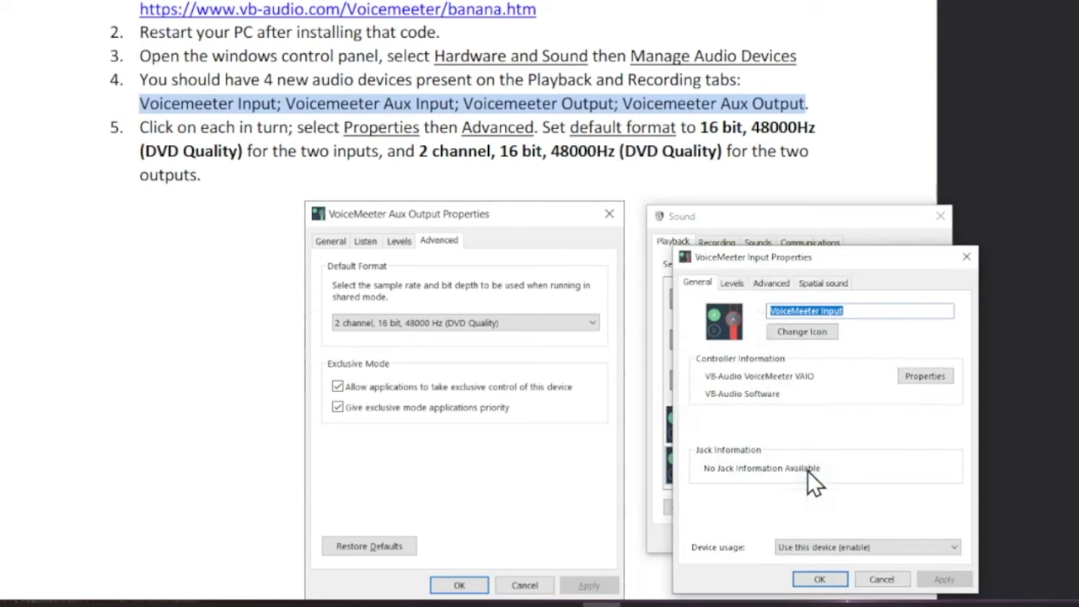
left_click(771, 283)
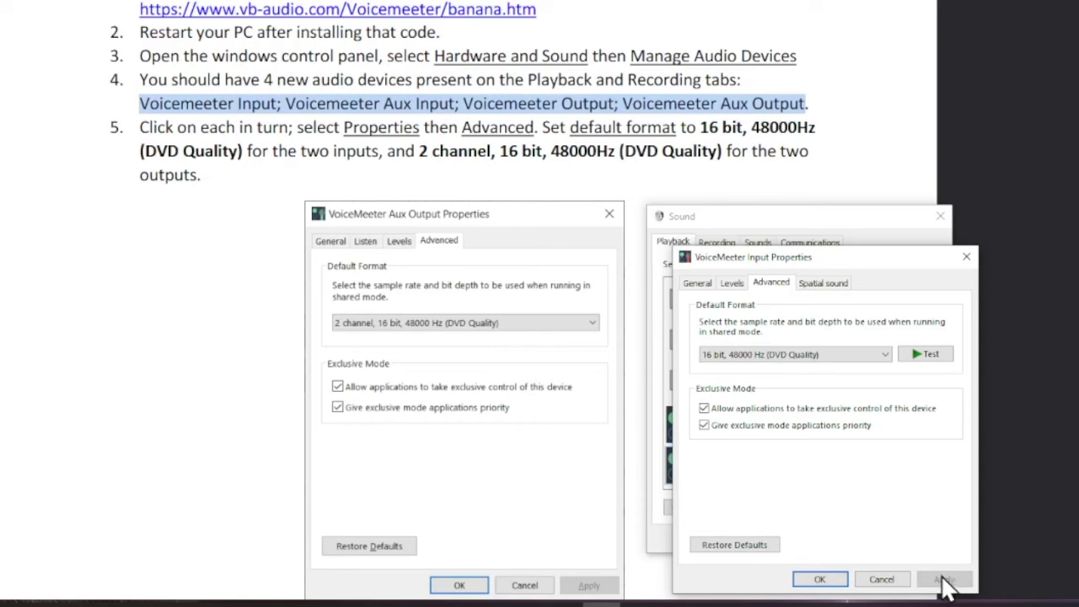
left_click(822, 579)
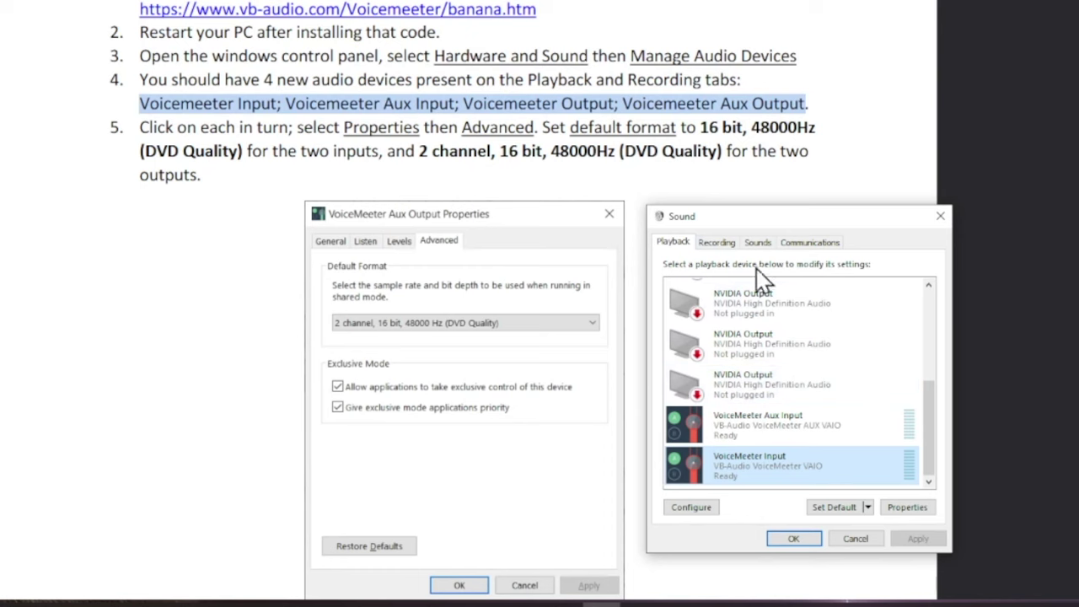
Check the VoiceMeeter Aux Output recording device's default format against the manual's 2 channel, 16 bit, 48000 Hz (DVD Quality) and accept its properties
left_click(724, 243)
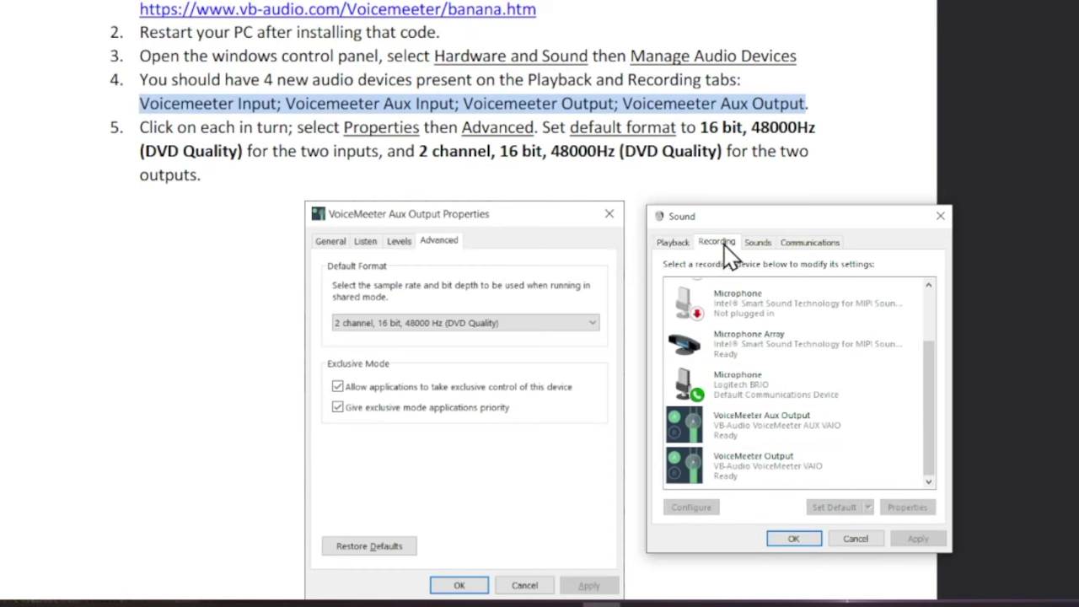
double_click(763, 431)
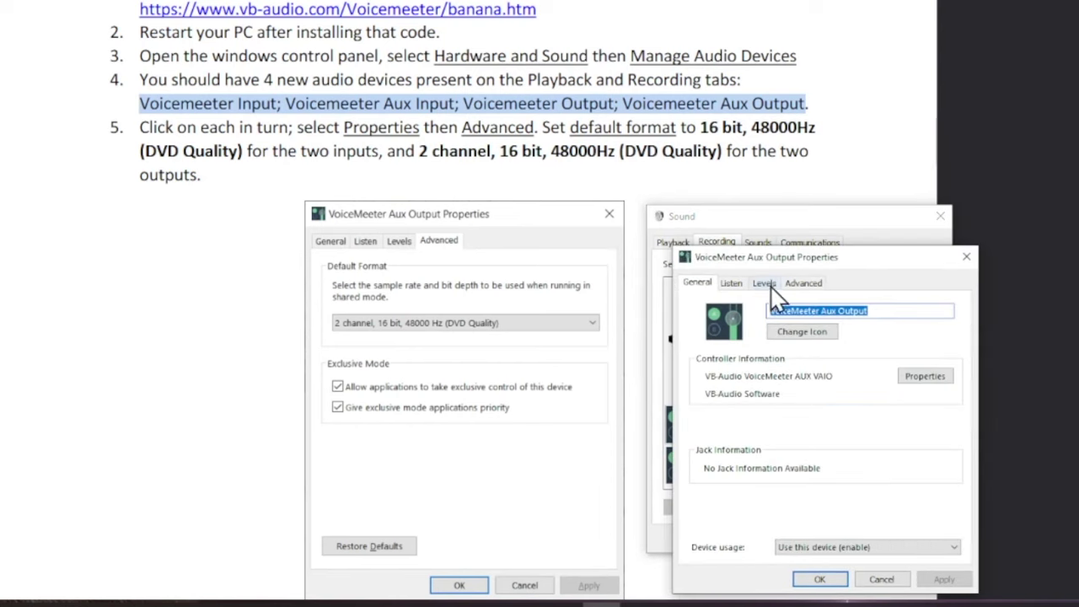
left_click(797, 285)
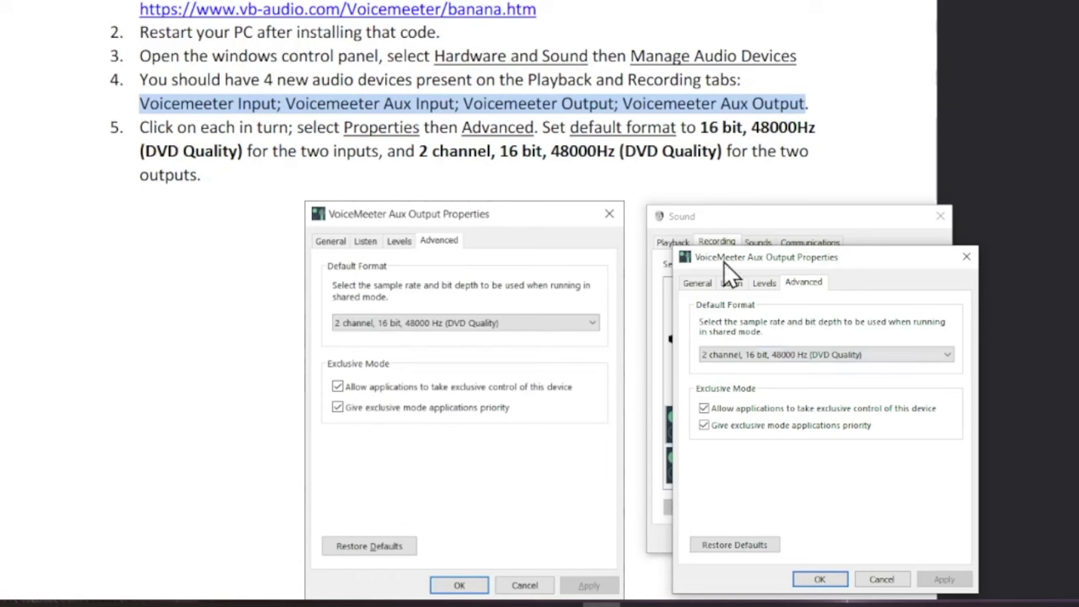
left_click_drag(420, 153, 725, 155)
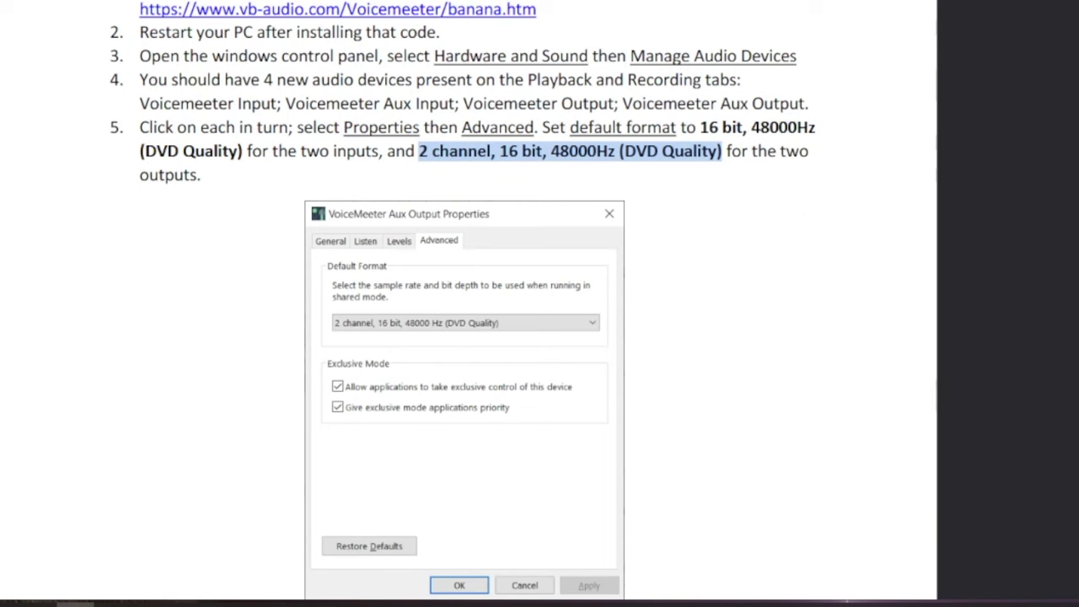
key("ctrl+v")
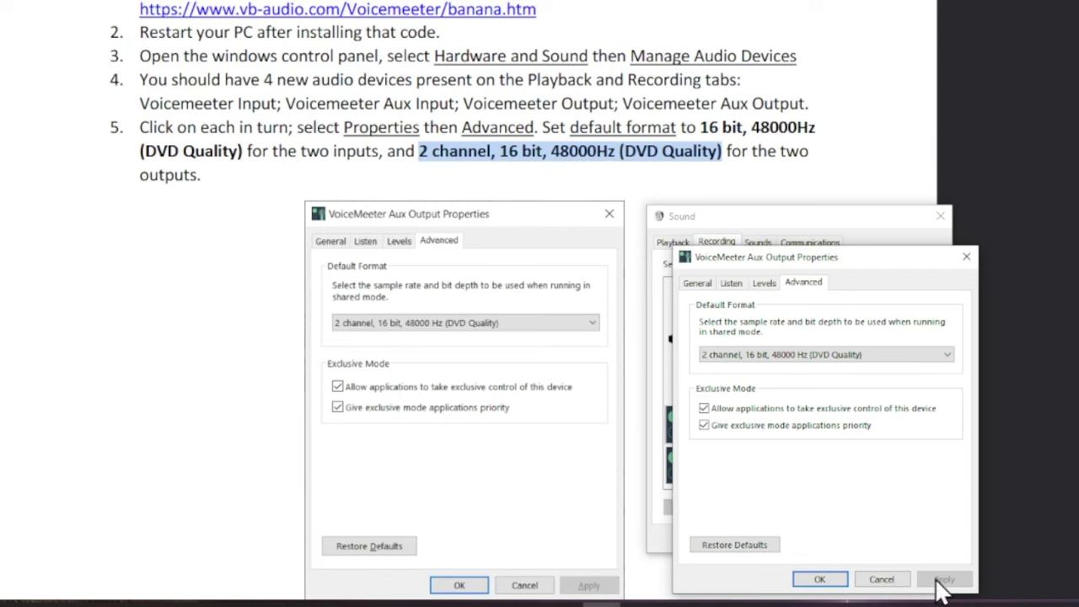
left_click(819, 579)
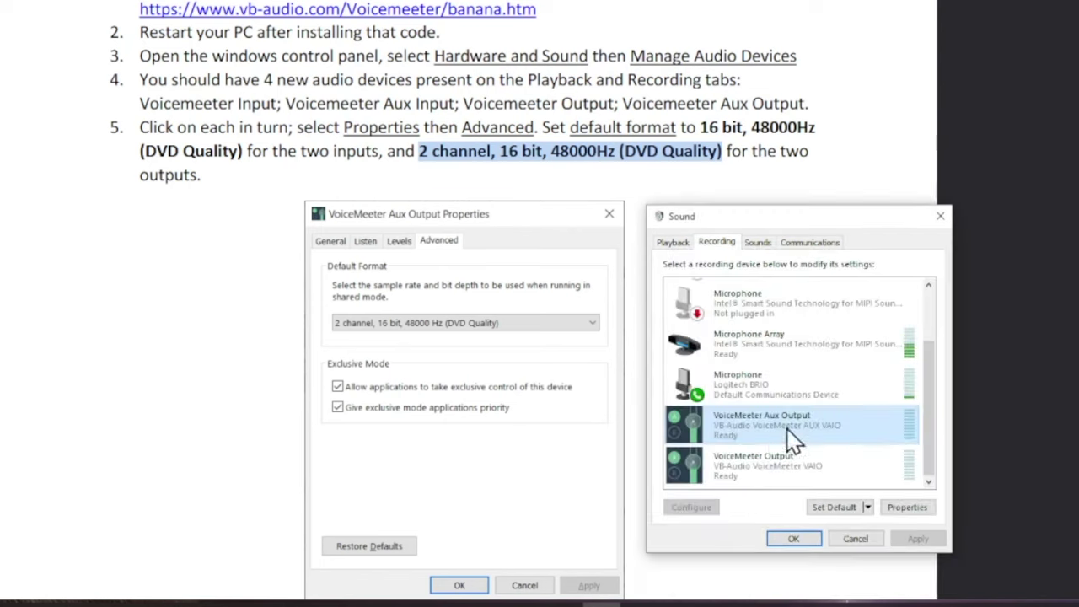
Check the VoiceMeeter Output recording device's default format against the manual's output setting, then accept its properties and close the Sound dialog
double_click(746, 477)
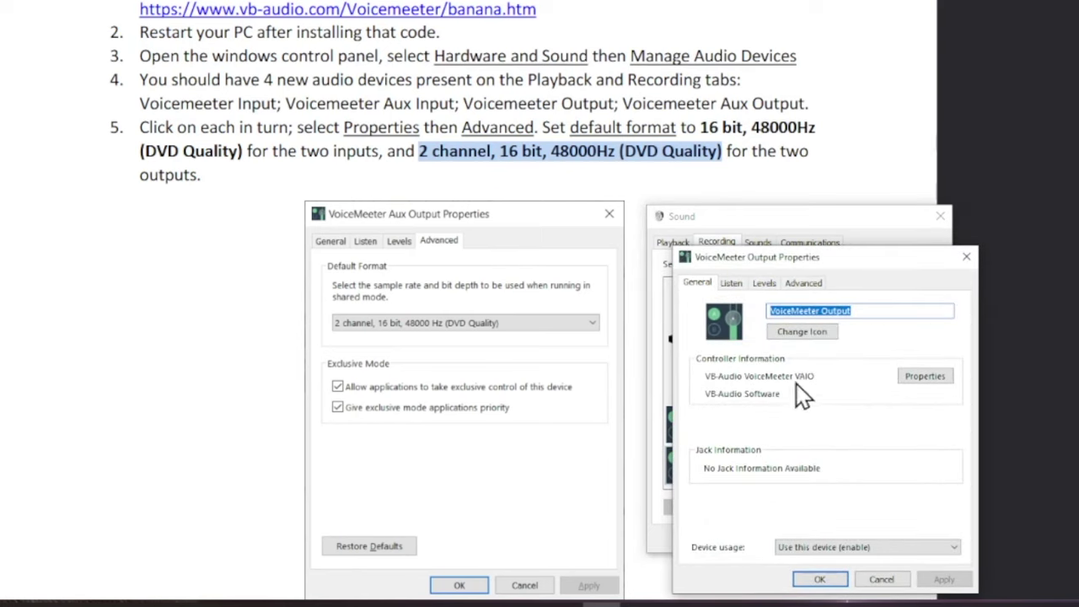
left_click(802, 284)
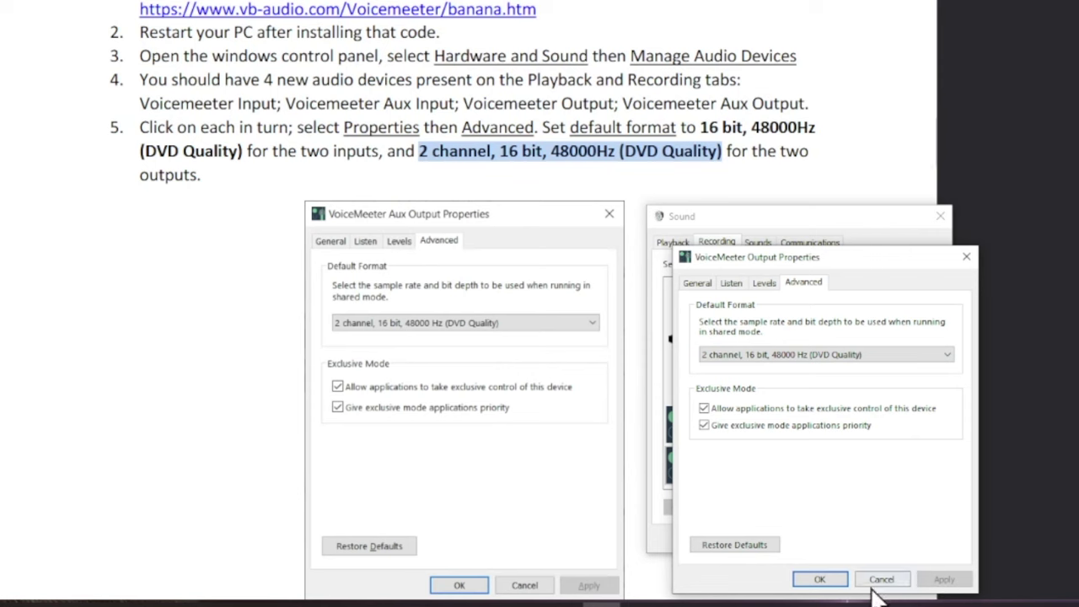
left_click(820, 580)
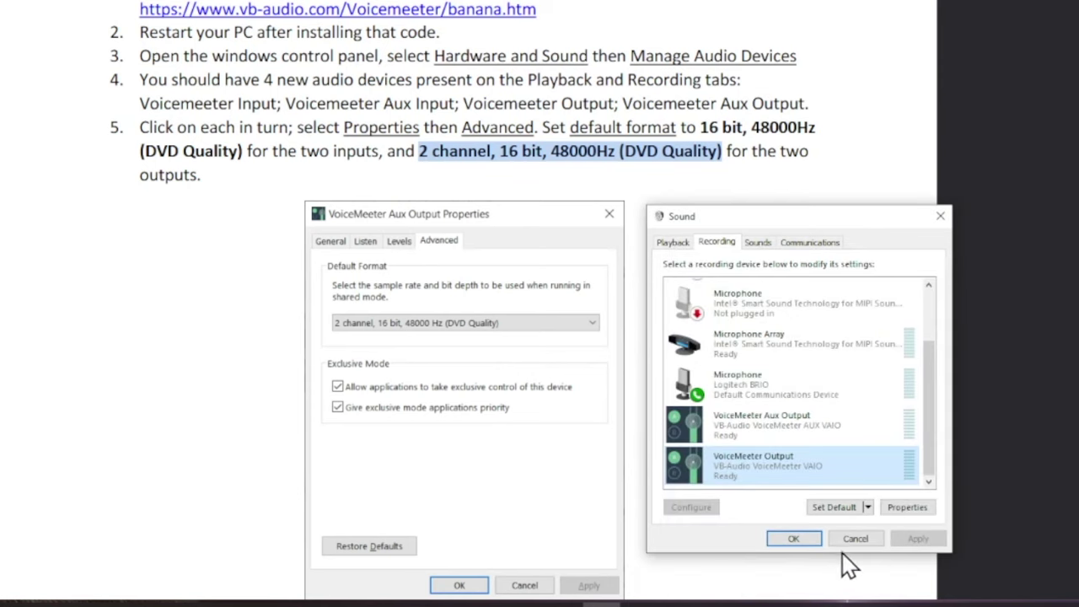
left_click(797, 541)
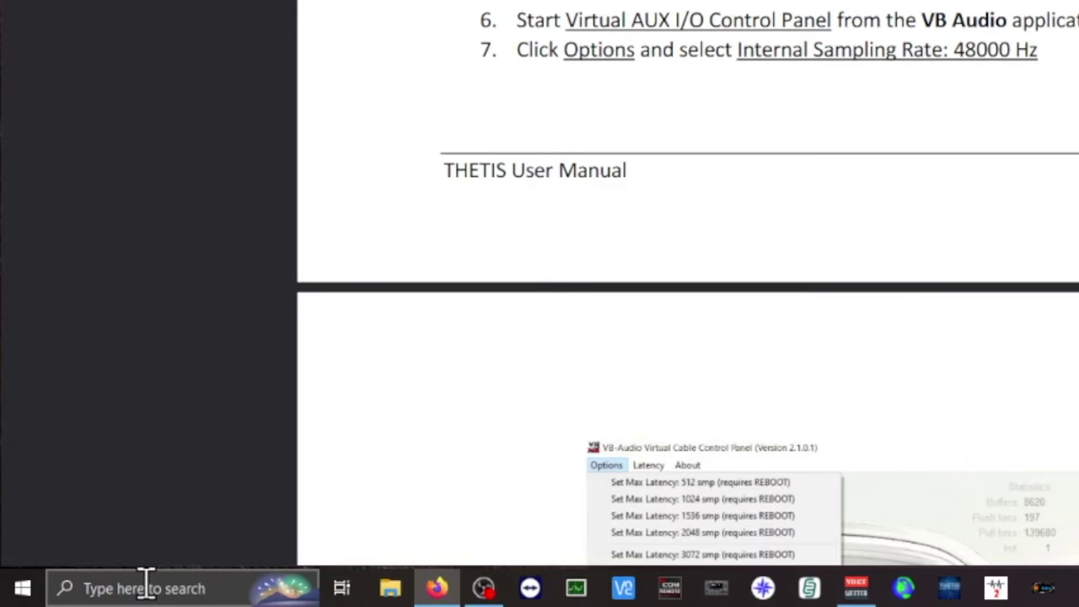
Search Windows for "virtual aux" and open the Virtual AUX IO Control Panel
left_click(147, 584)
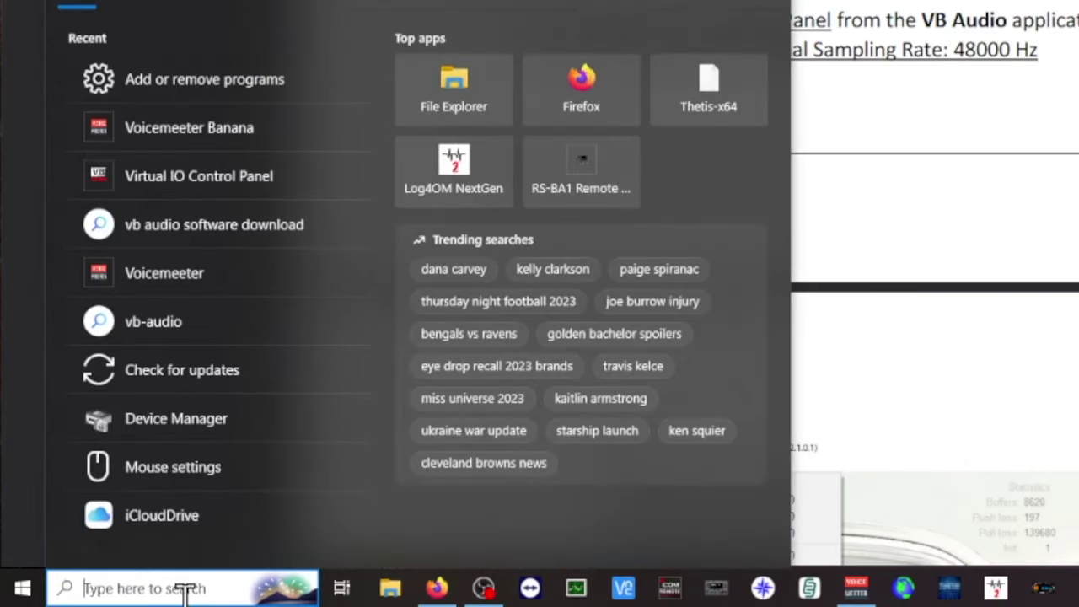
type("v")
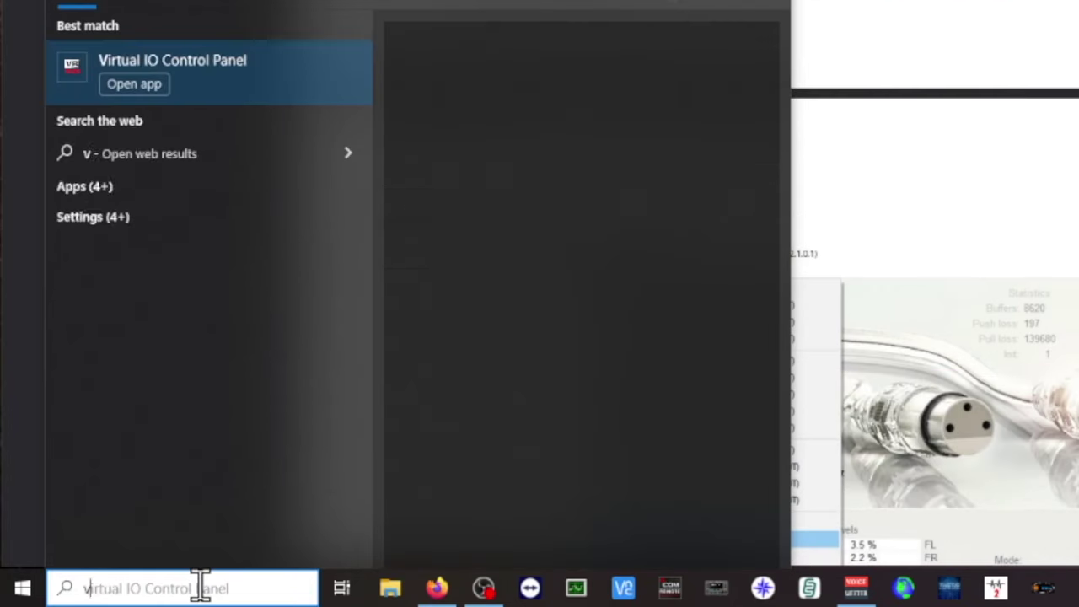
type("irtual a")
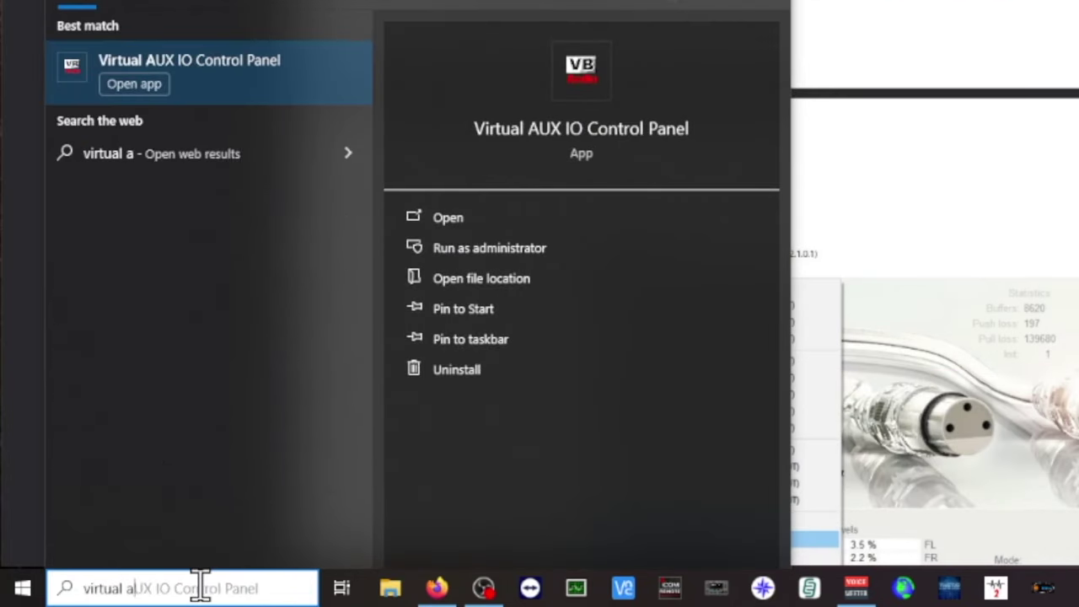
type("ux")
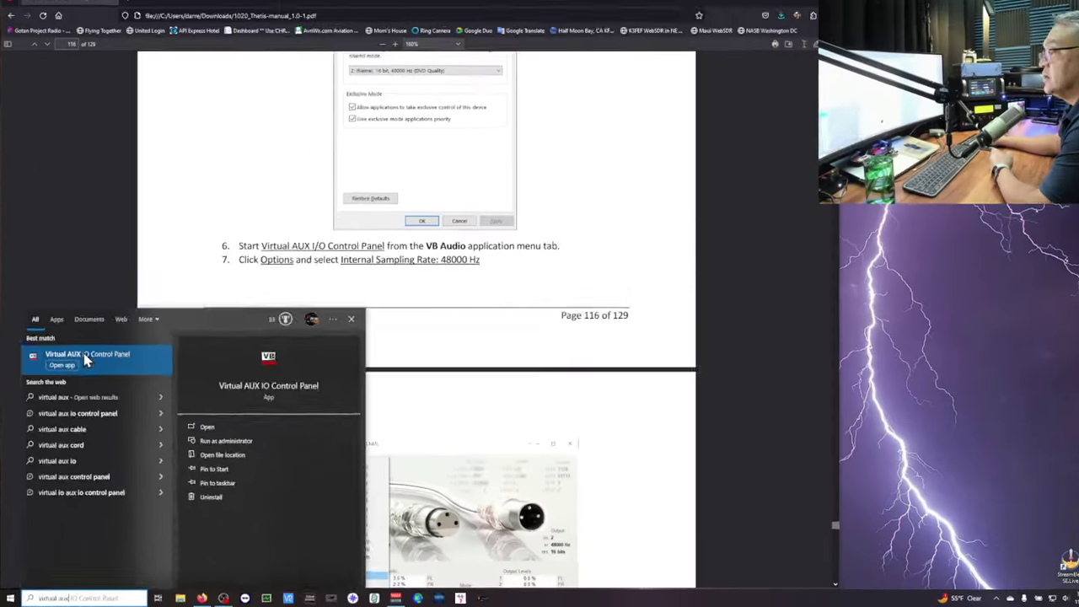
left_click(187, 74)
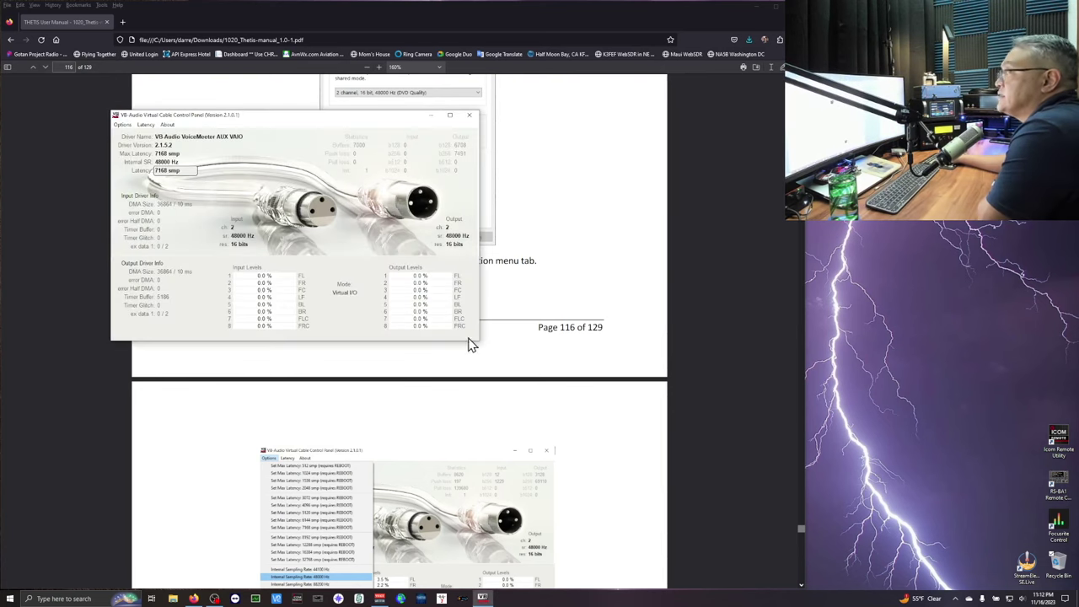
Set the VoiceMeeter AUX VAIO driver's internal sampling rate to 48000 Hz, following step 7 of the manual
left_click_drag(339, 120, 471, 208)
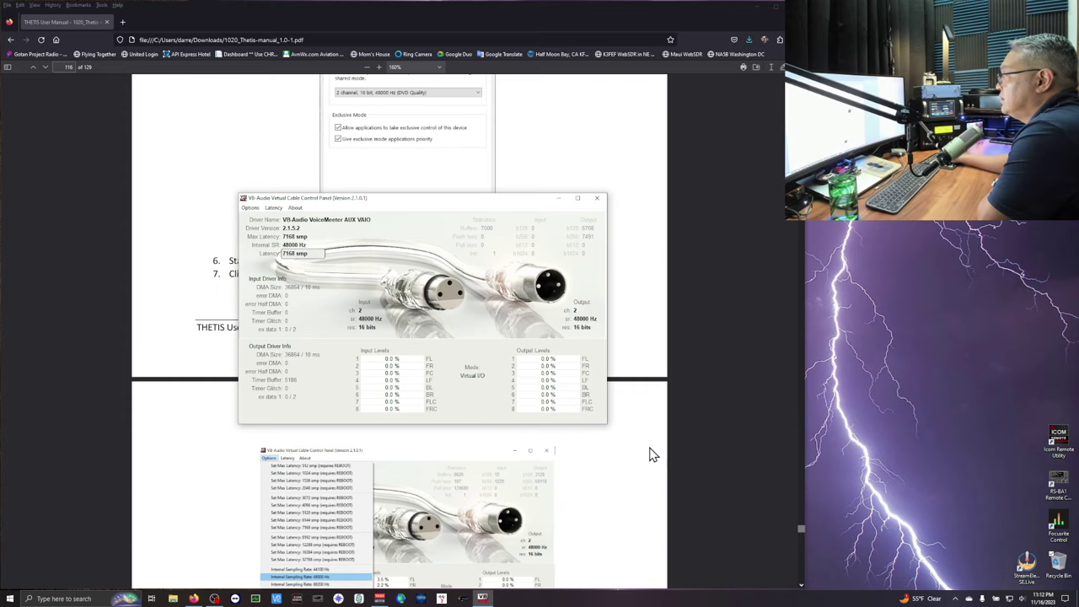
scroll(651, 455, "down", 3)
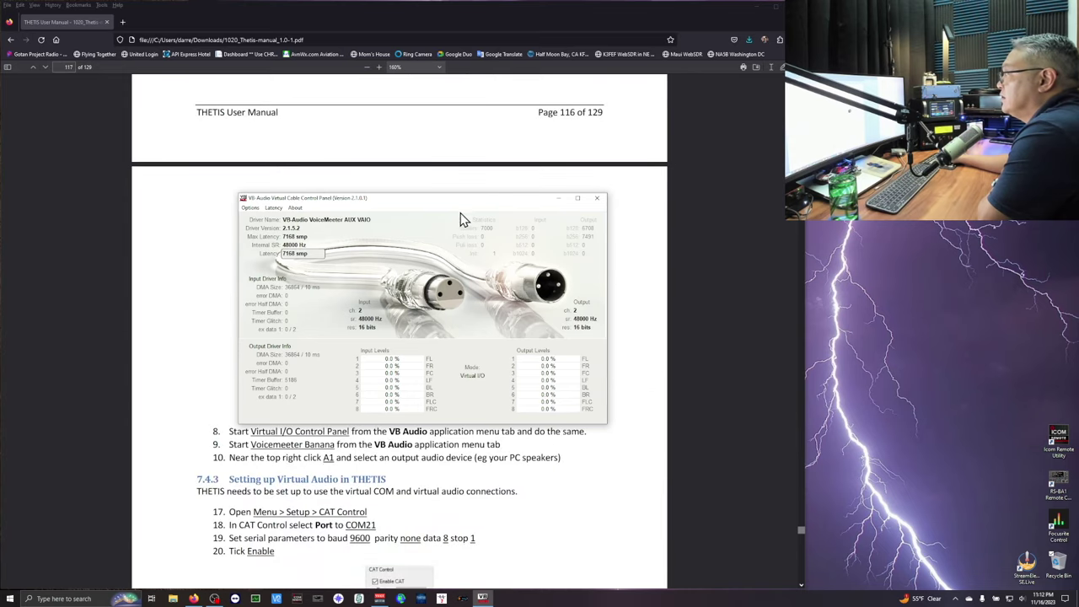
left_click_drag(455, 212, 438, 362)
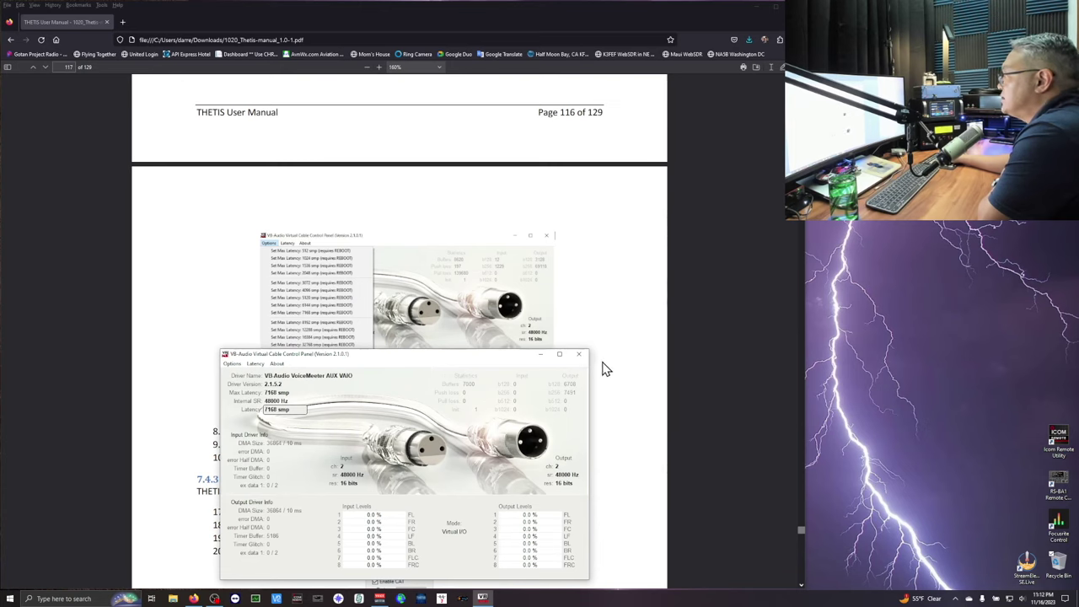
scroll(624, 375, "down", 1)
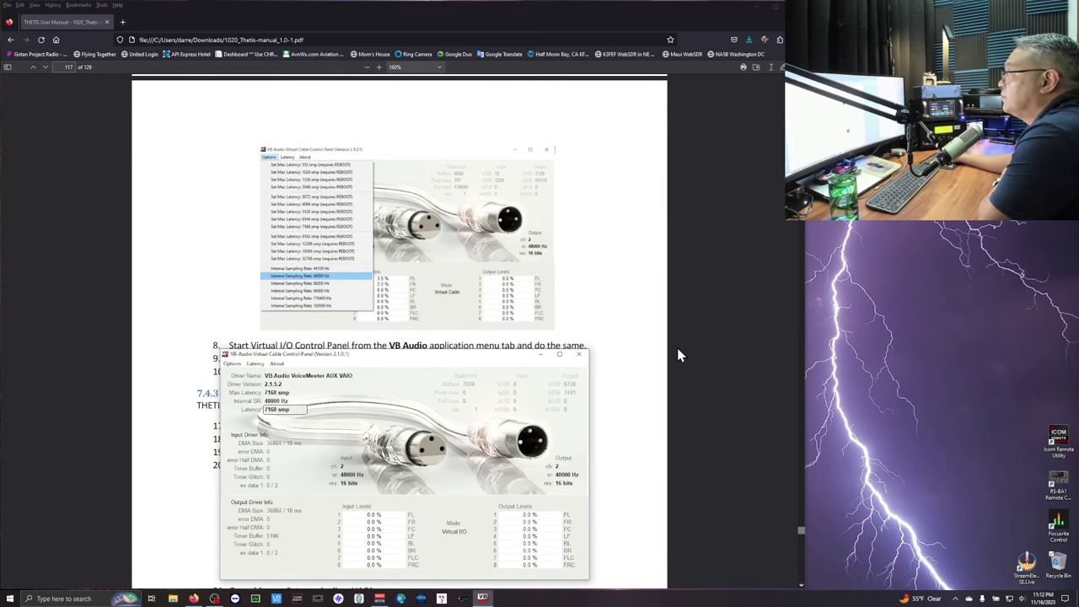
scroll(677, 356, "up", 2)
scroll(677, 356, "down", 1)
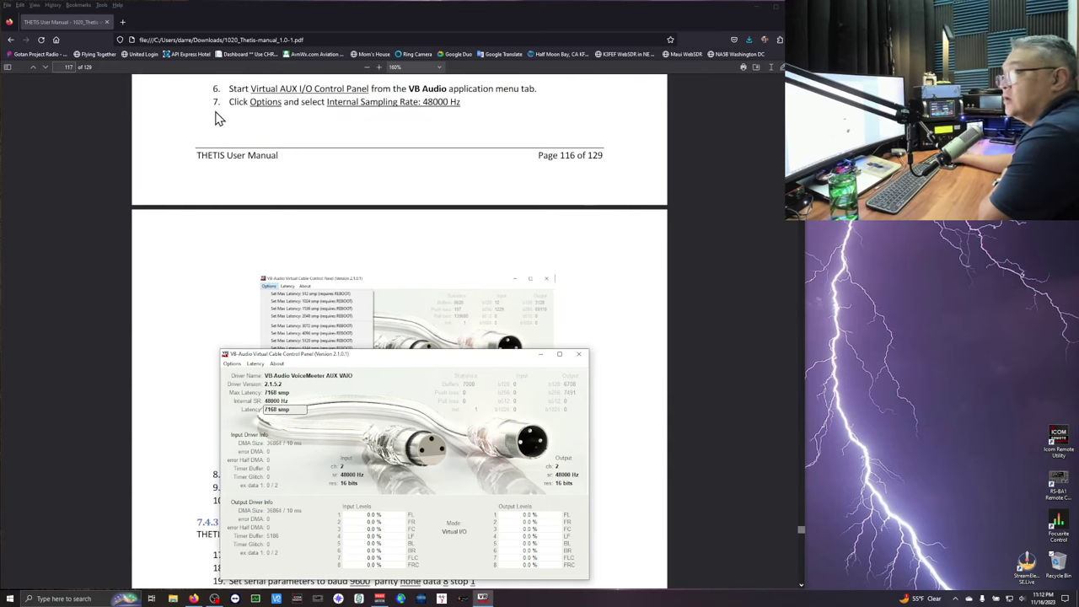
left_click_drag(373, 357, 354, 219)
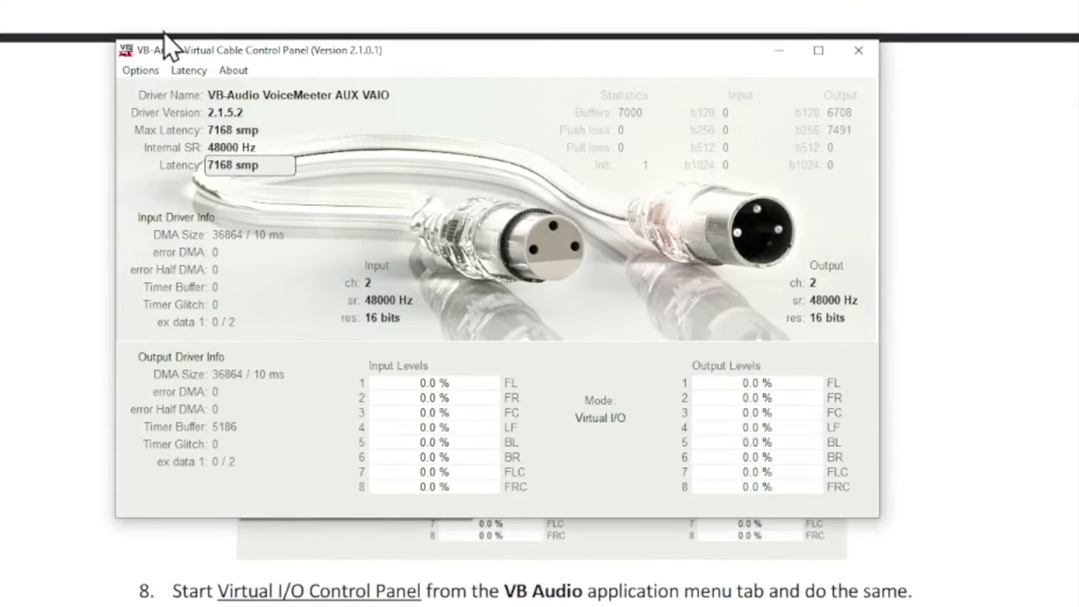
left_click(139, 70)
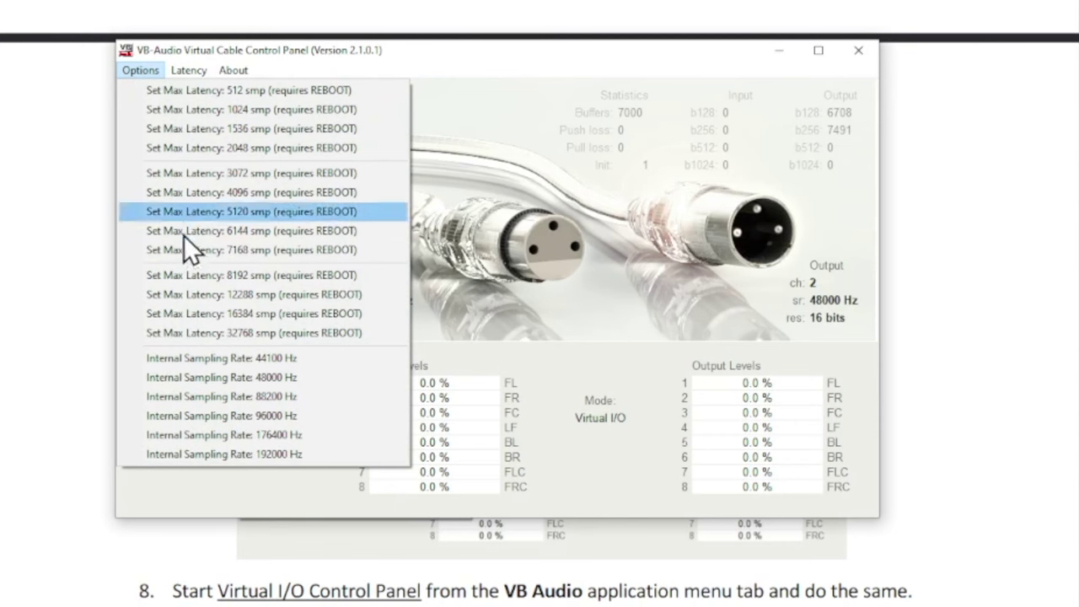
left_click(216, 378)
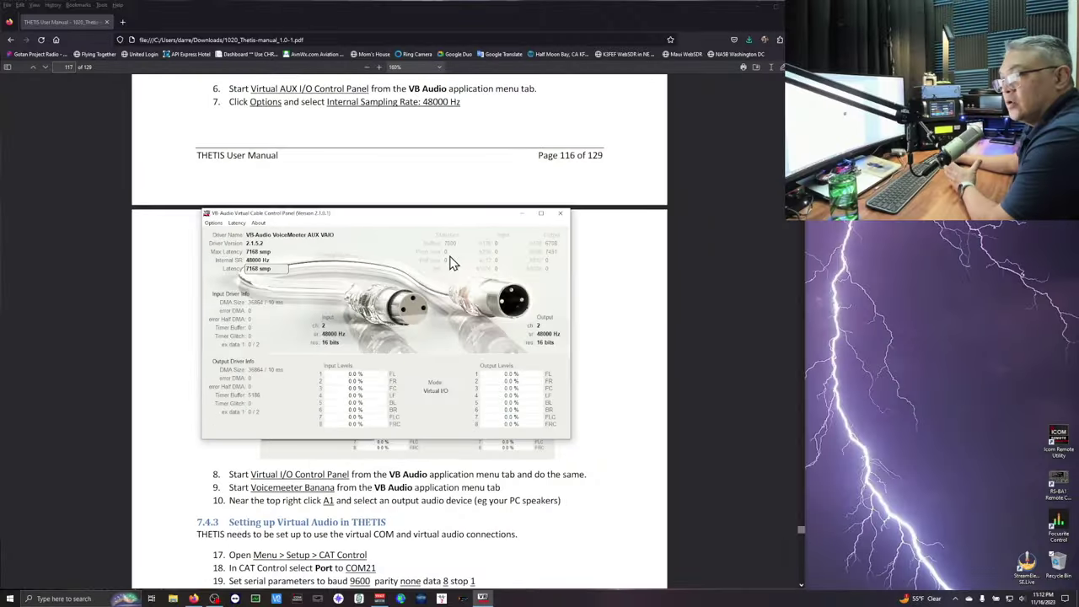
left_click_drag(404, 217, 397, 138)
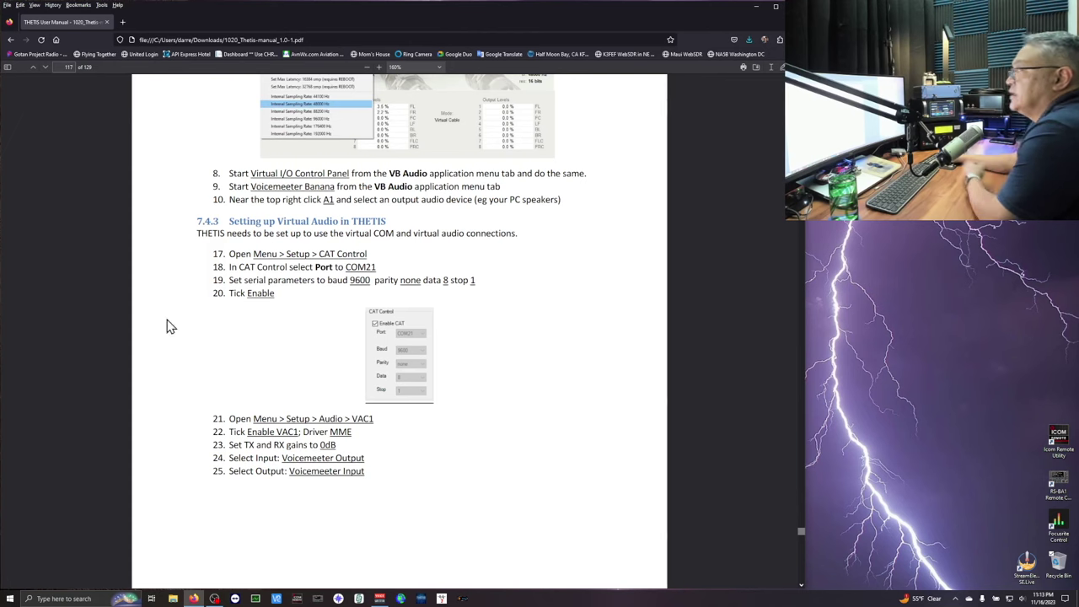
Search Windows for Voicemeeter, open Voicemeeter Banana and place its window clear of the manual's steps
left_click(65, 597)
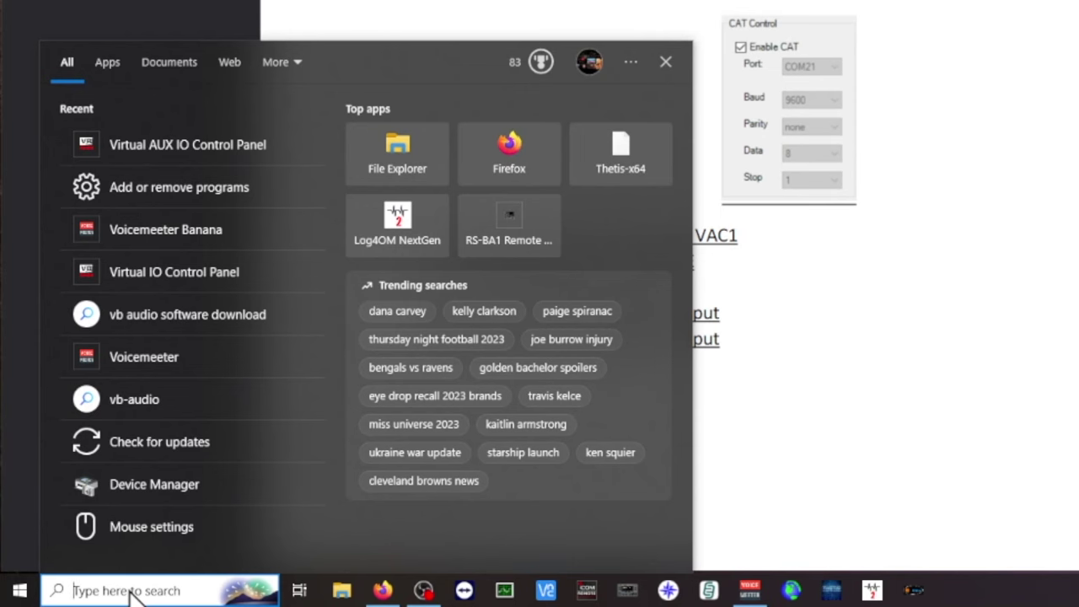
type("voicemee")
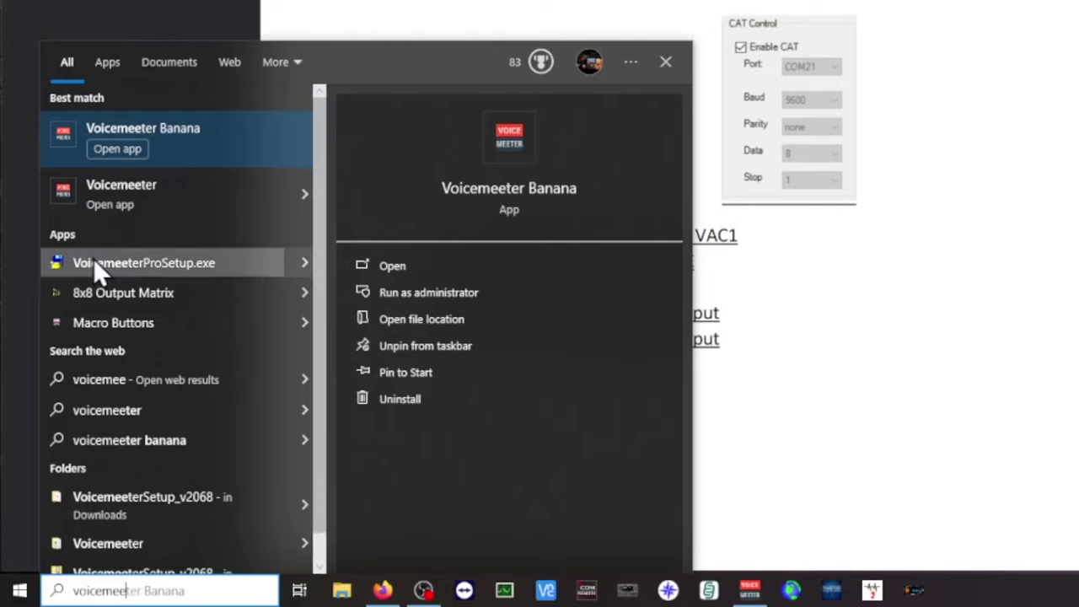
left_click(148, 134)
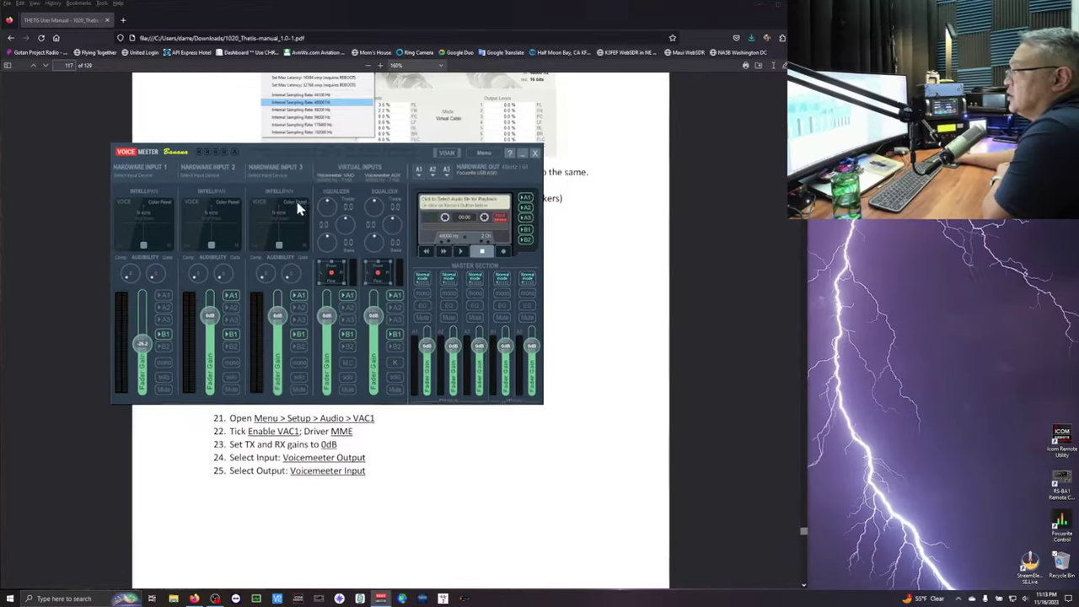
left_click_drag(329, 154, 710, 329)
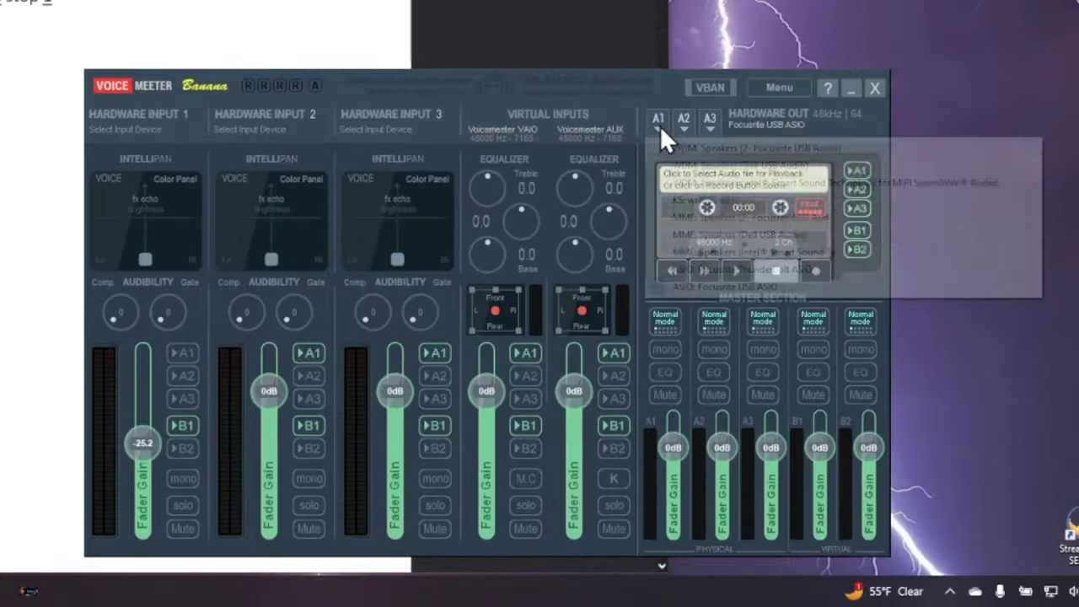
Set Voicemeeter Banana's hardware output A1 to ASIO: Focusrite USB ASIO, reviewing the other available output devices
left_click(799, 348)
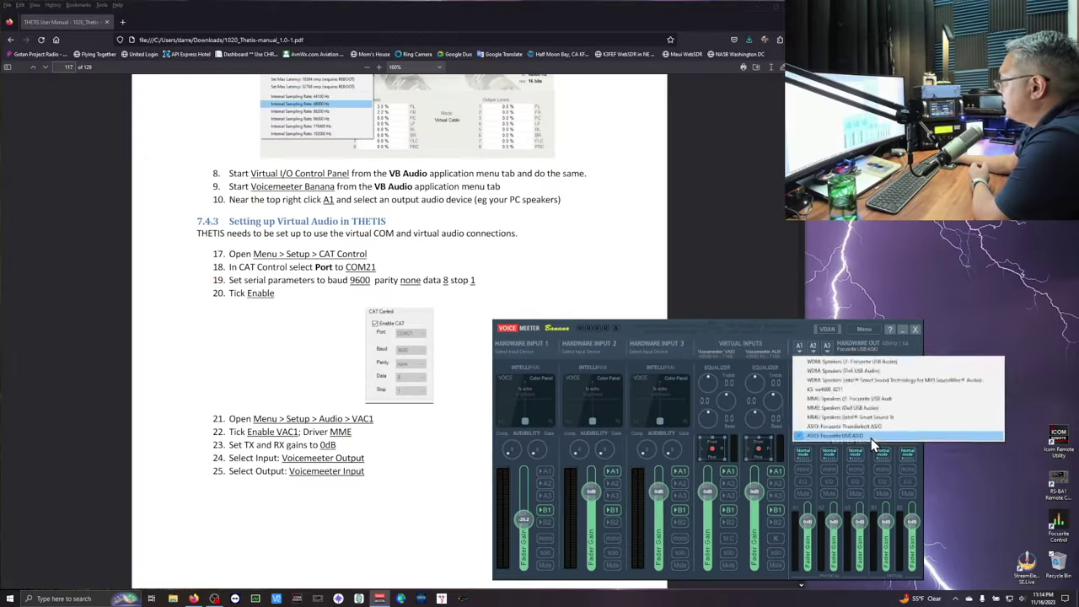
left_click(792, 288)
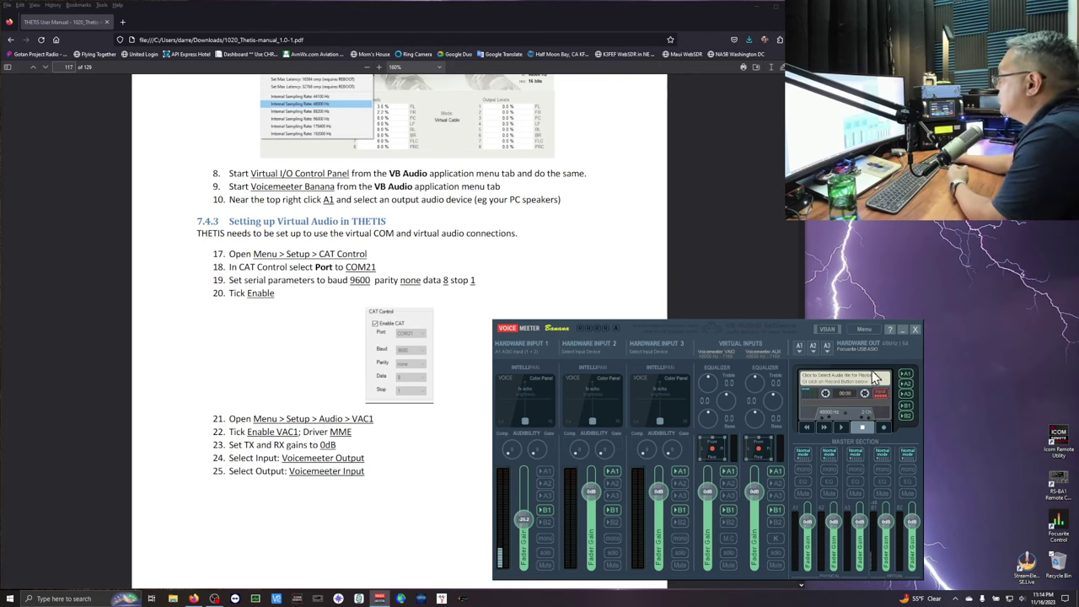
left_click(798, 348)
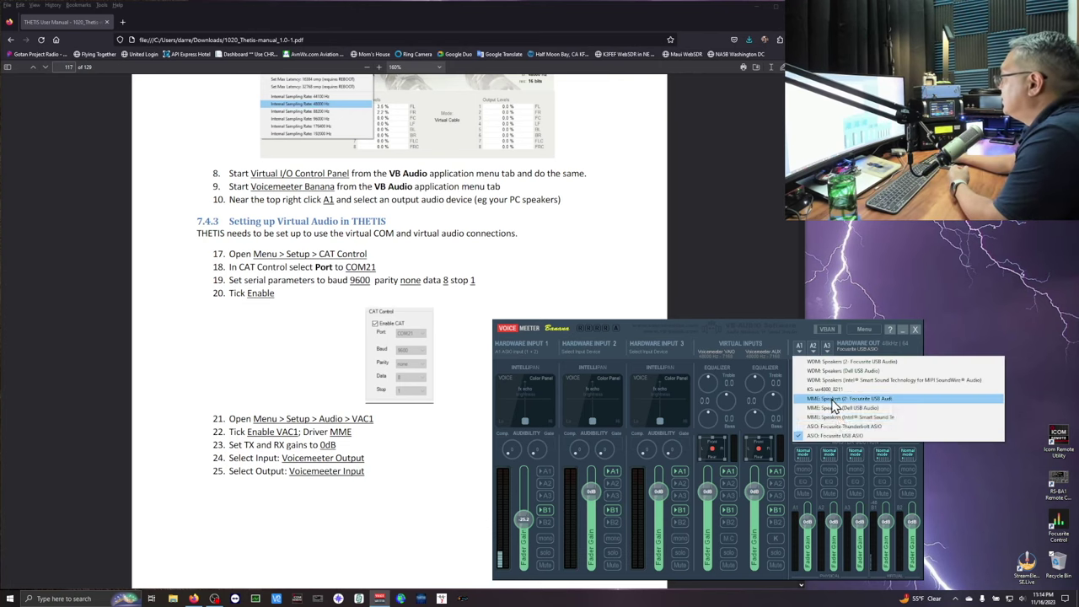
left_click(904, 436)
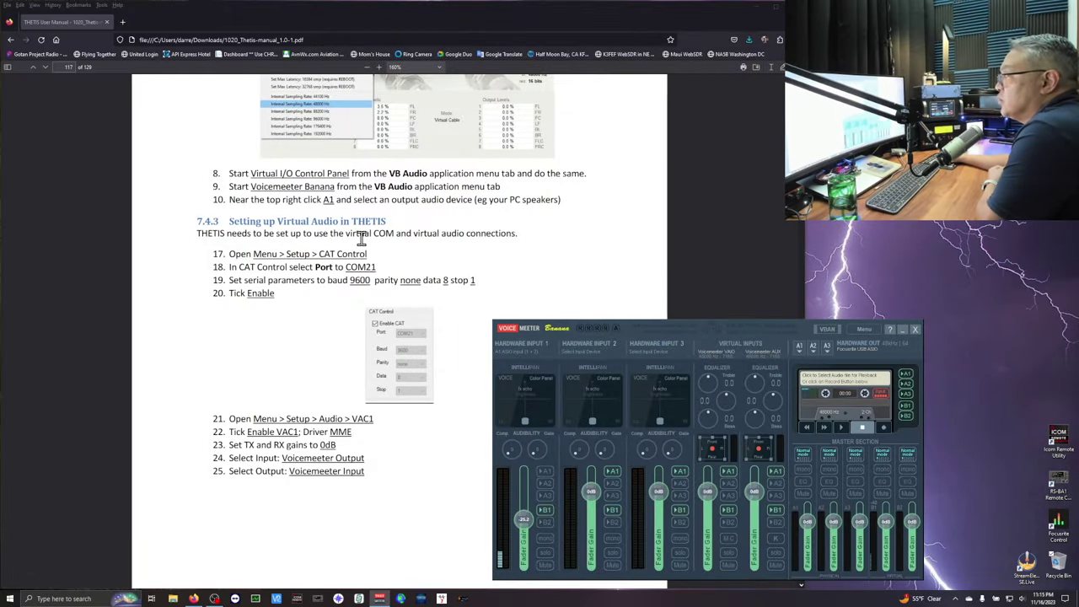
Bring up the manual's THETIS virtual audio section, minimize Voicemeeter Banana and check its taskbar pinning option
scroll(361, 236, "down", 2)
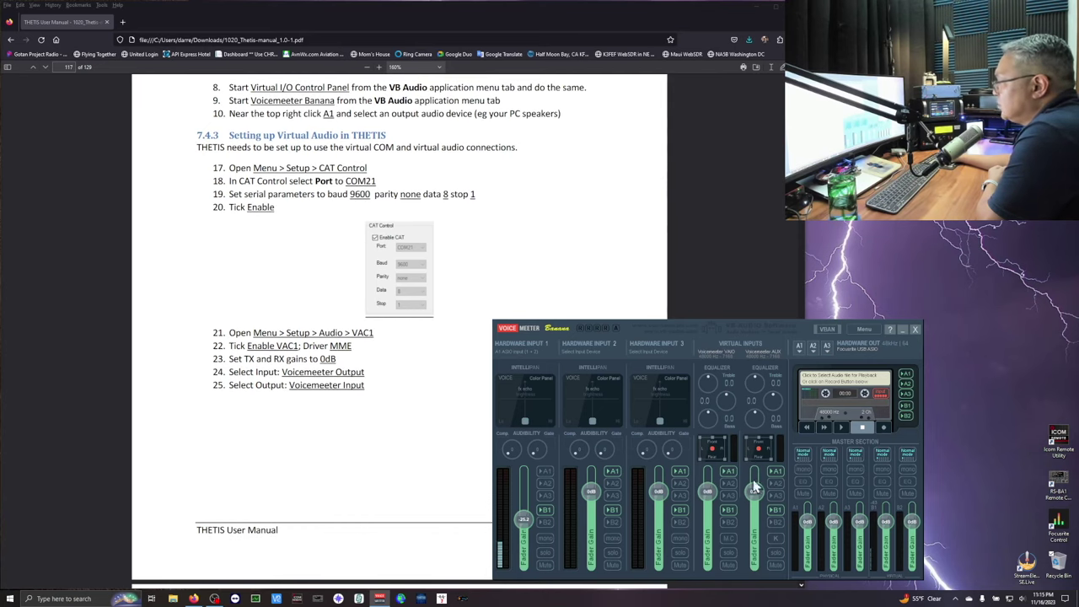
left_click(900, 329)
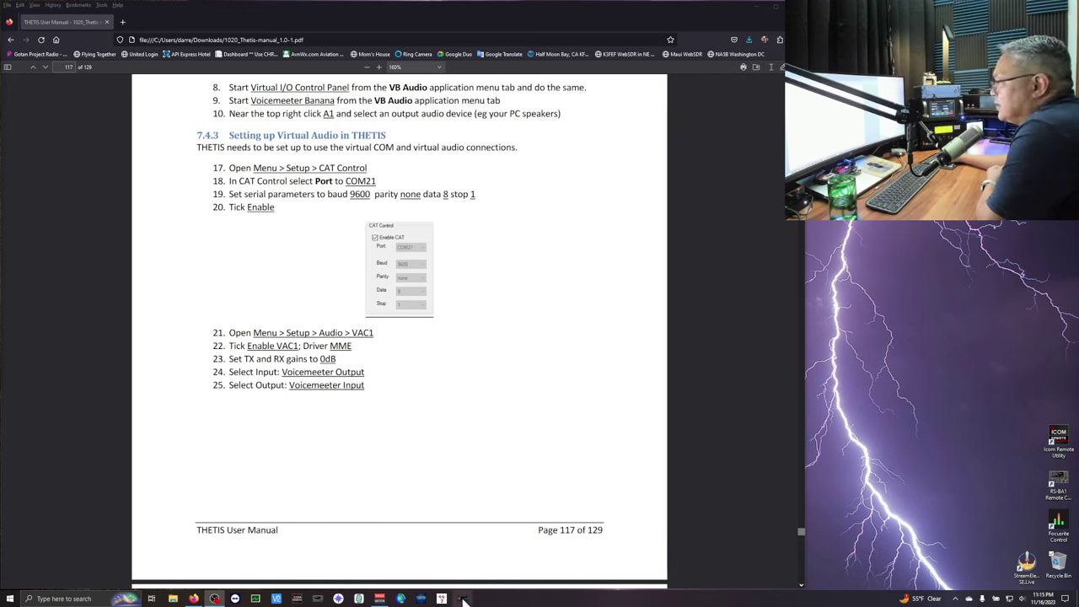
mouse_move(380, 601)
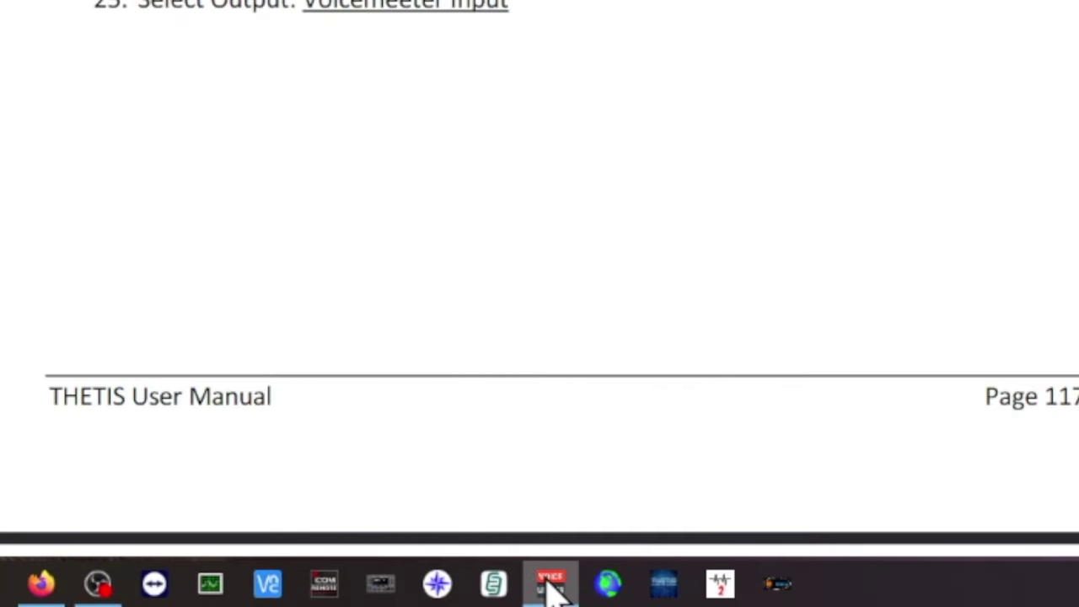
right_click(551, 592)
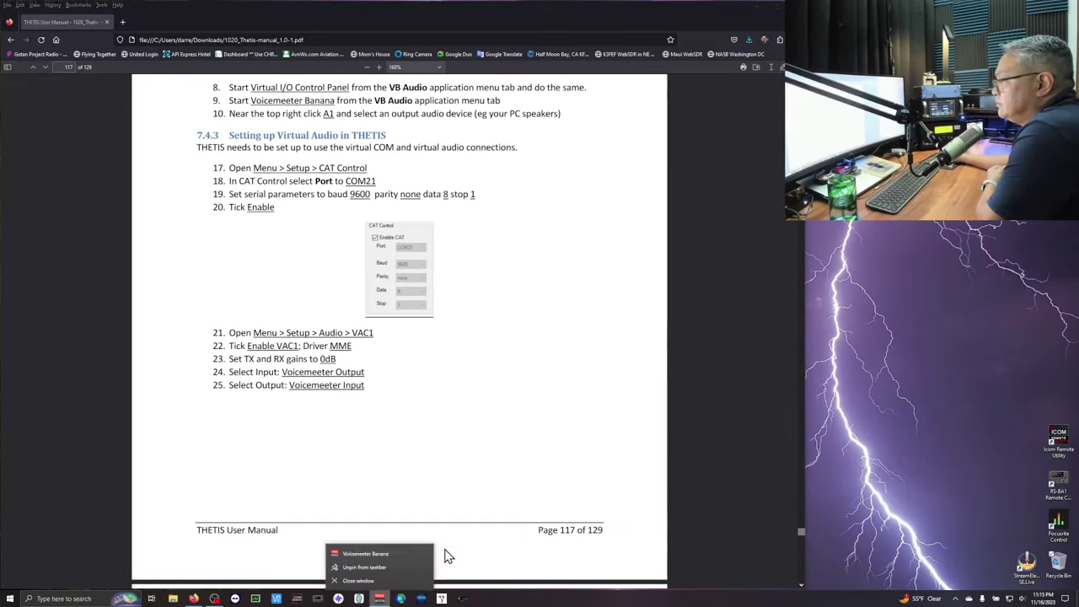
left_click(449, 557)
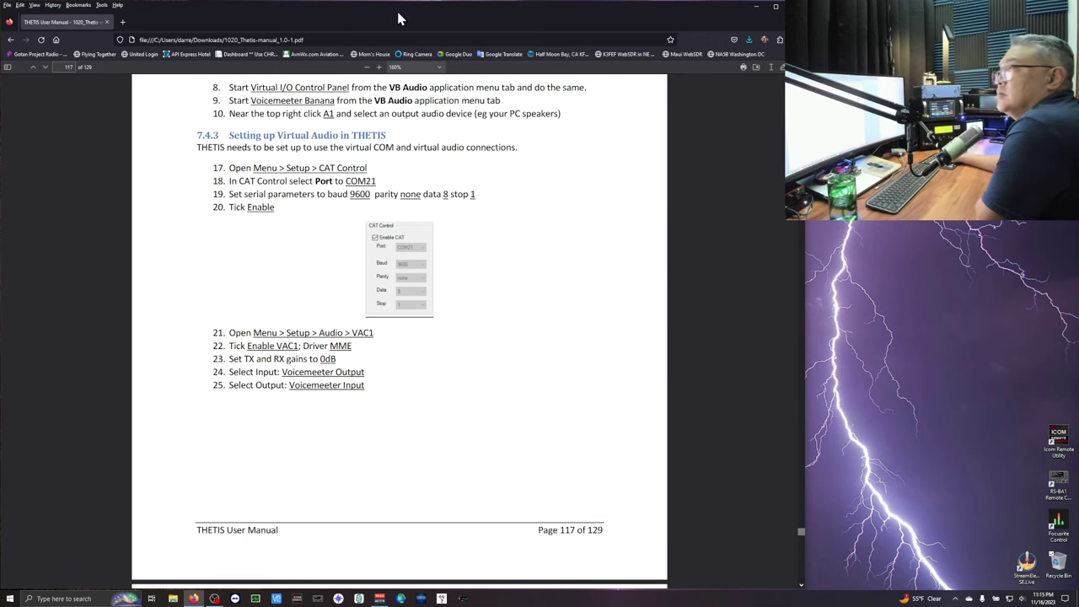
Move the manual window aside with section 7.4.3 in view and switch to Thetis
left_click_drag(400, 19, 885, 89)
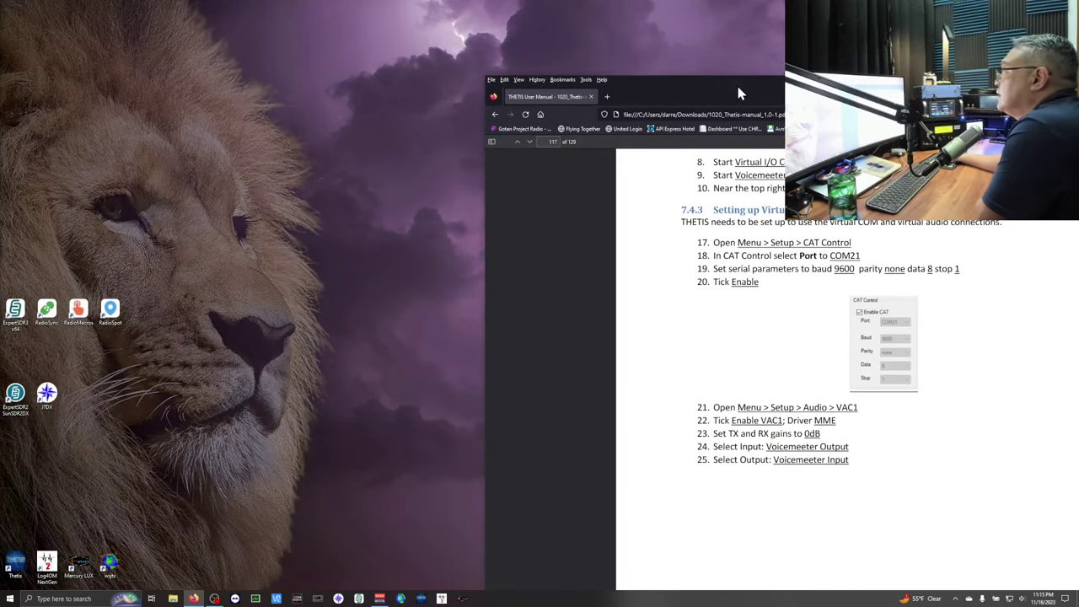
mouse_move(738, 87)
left_mouse_down()
mouse_move(734, 54)
mouse_move(741, 83)
left_mouse_up()
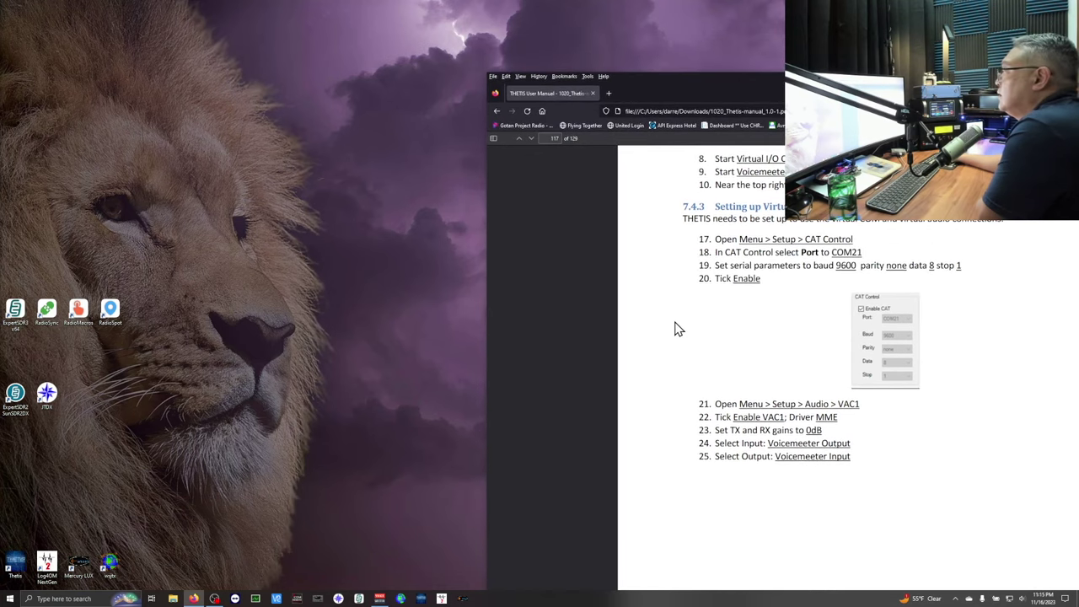
scroll(674, 329, "up", 1)
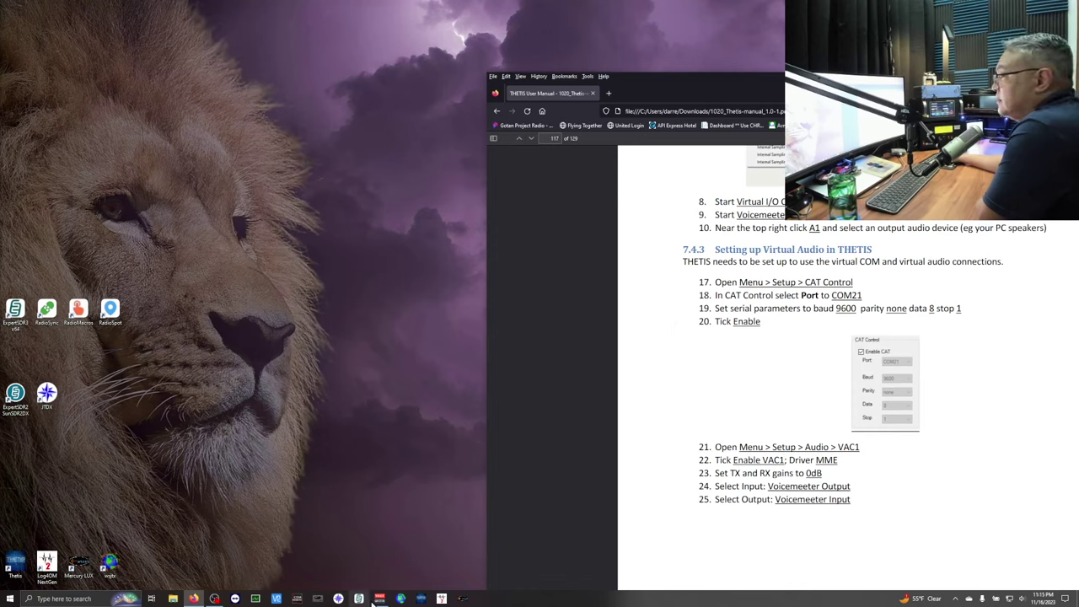
left_click(421, 600)
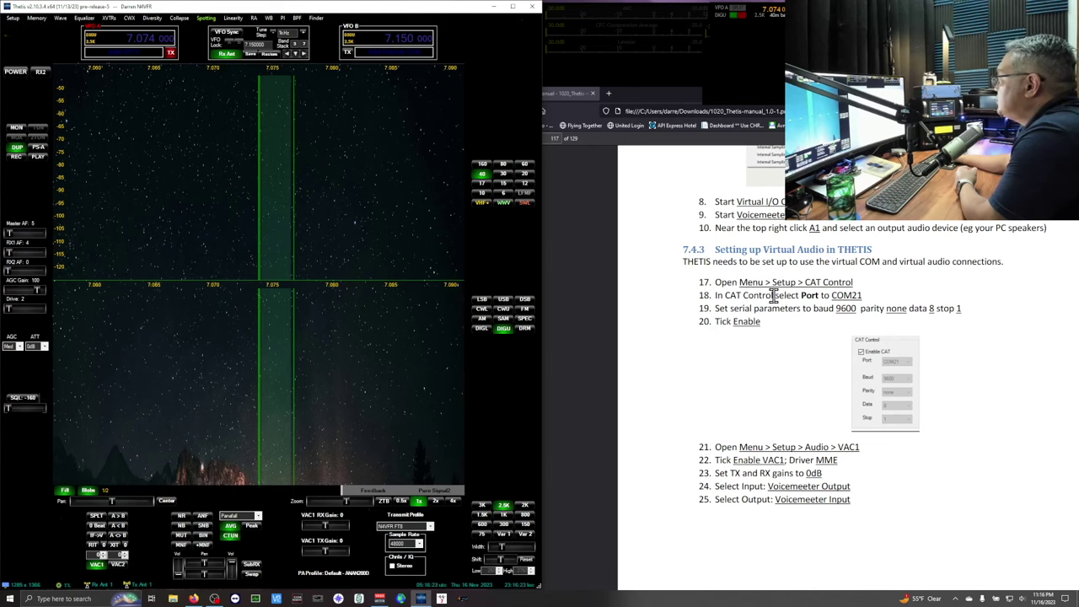
Open the Thetis setup at the Serial/Network/Midi CAT settings and place the window clear of the manual
left_click(15, 18)
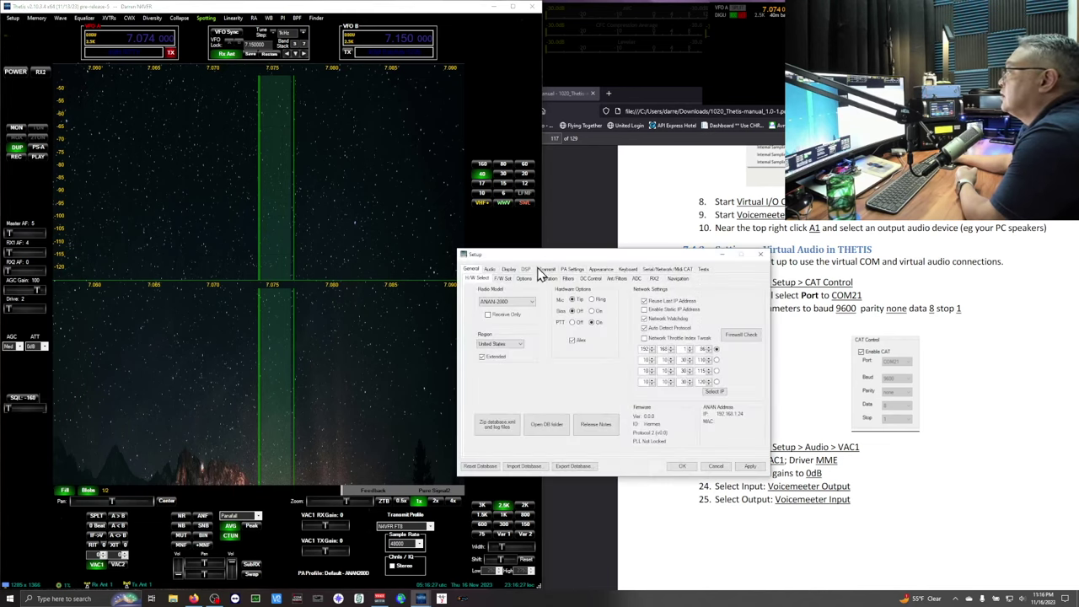
left_click_drag(537, 257, 314, 240)
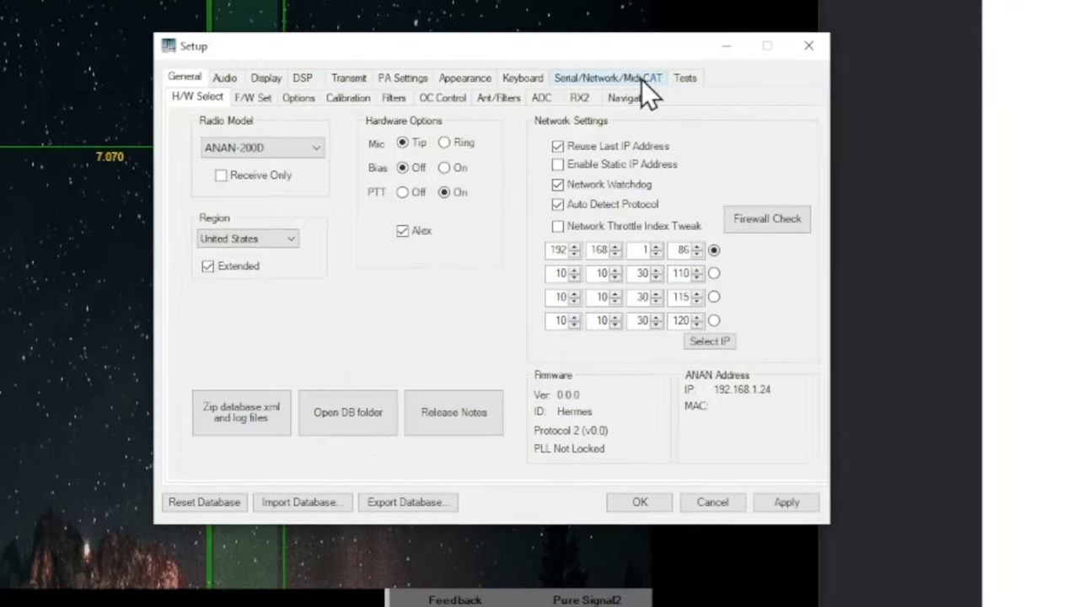
left_click(642, 79)
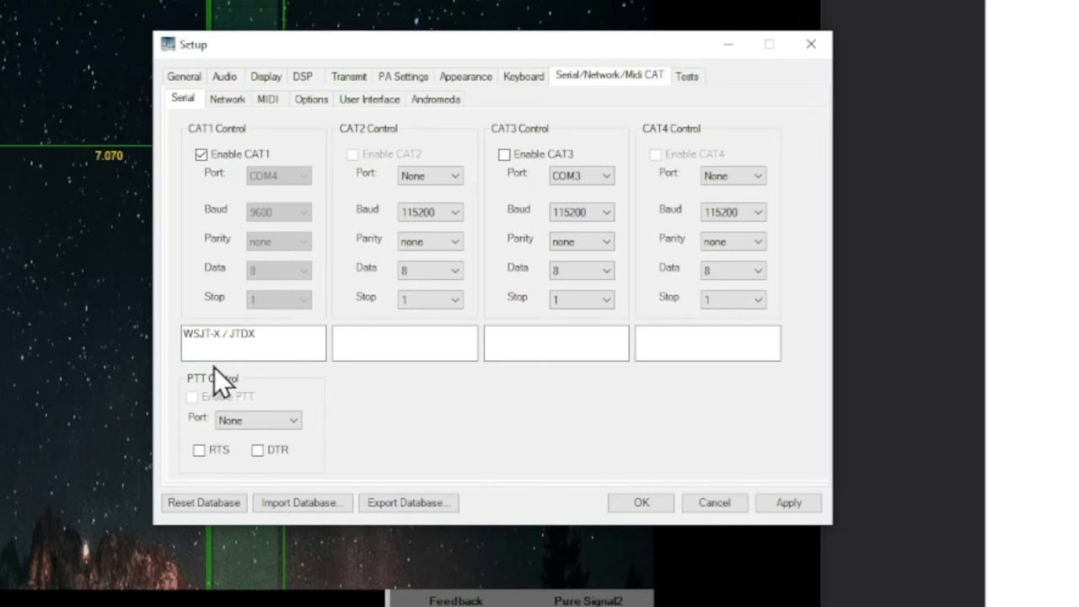
Shorten the CAT1 control's description note to WSJT-X and apply the setup changes
left_click(262, 336)
key("BackSpace")
key("BackSpace")
left_click(783, 506)
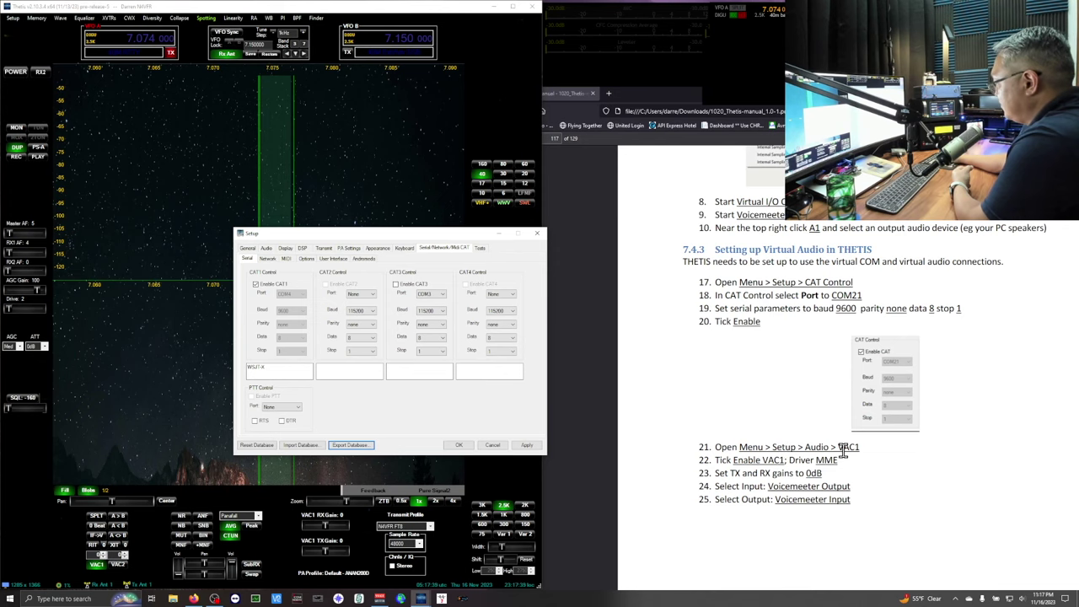
Compare the Thetis VAC 1 audio settings with the manual's steps 21 to 25 and example screenshot, and close the setup with OK
left_click(266, 248)
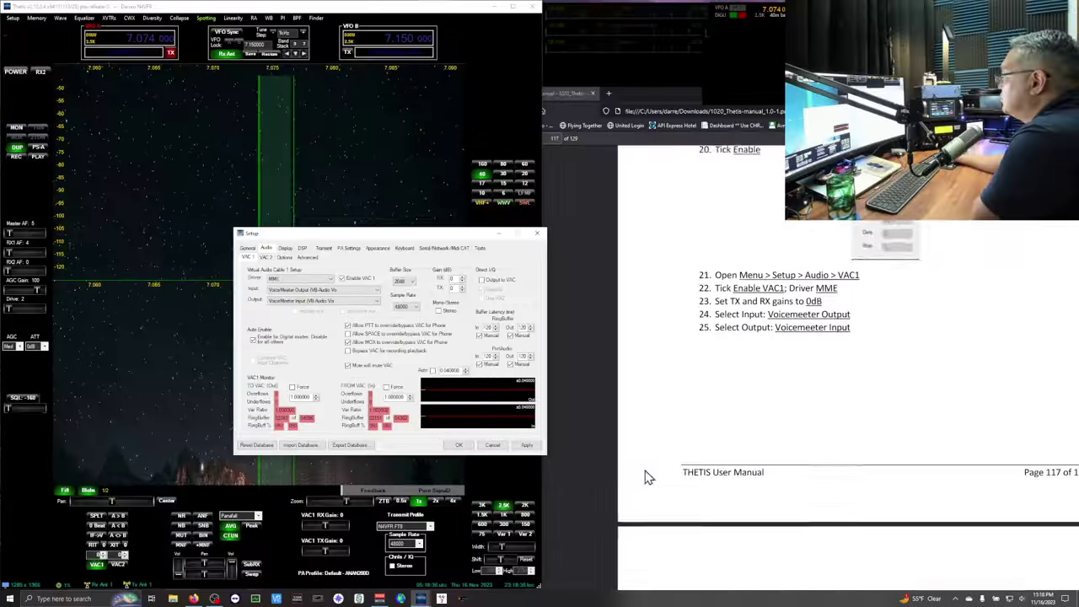
scroll(646, 474, "down", 5)
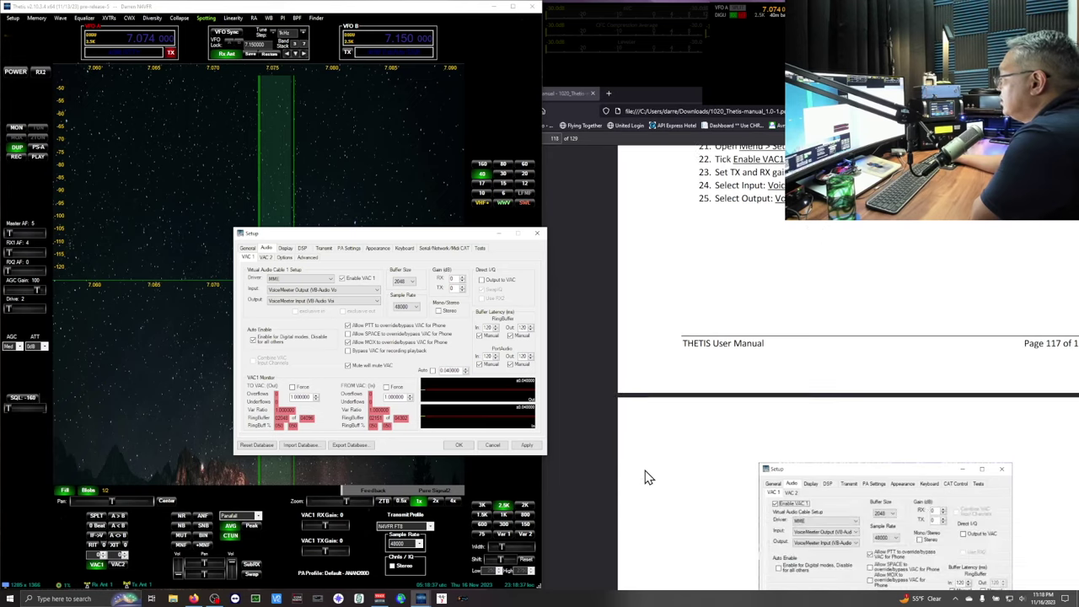
scroll(645, 478, "down", 3)
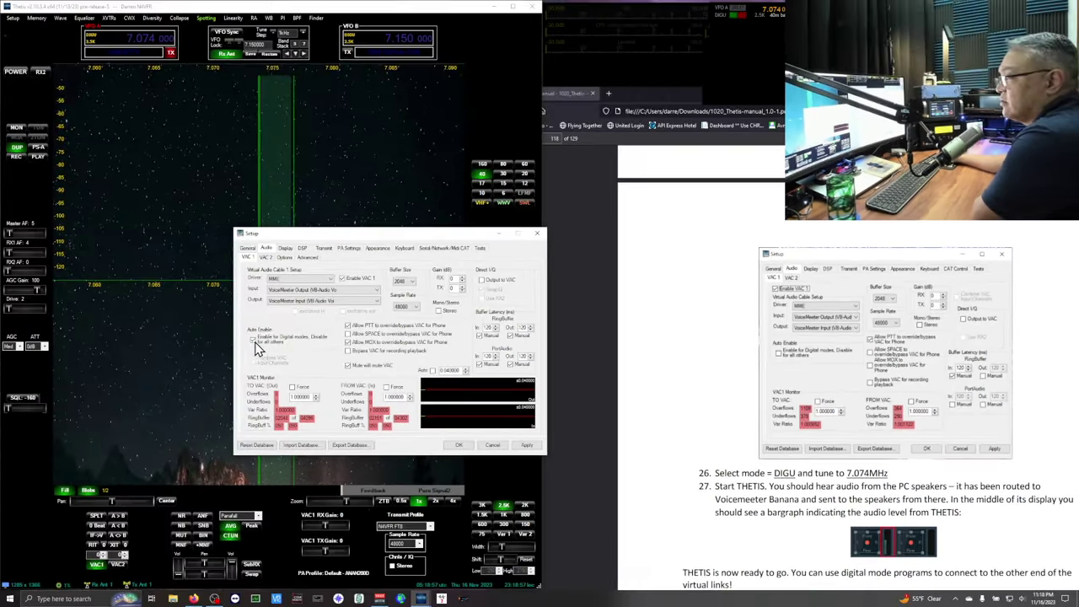
scroll(745, 380, "down", 1)
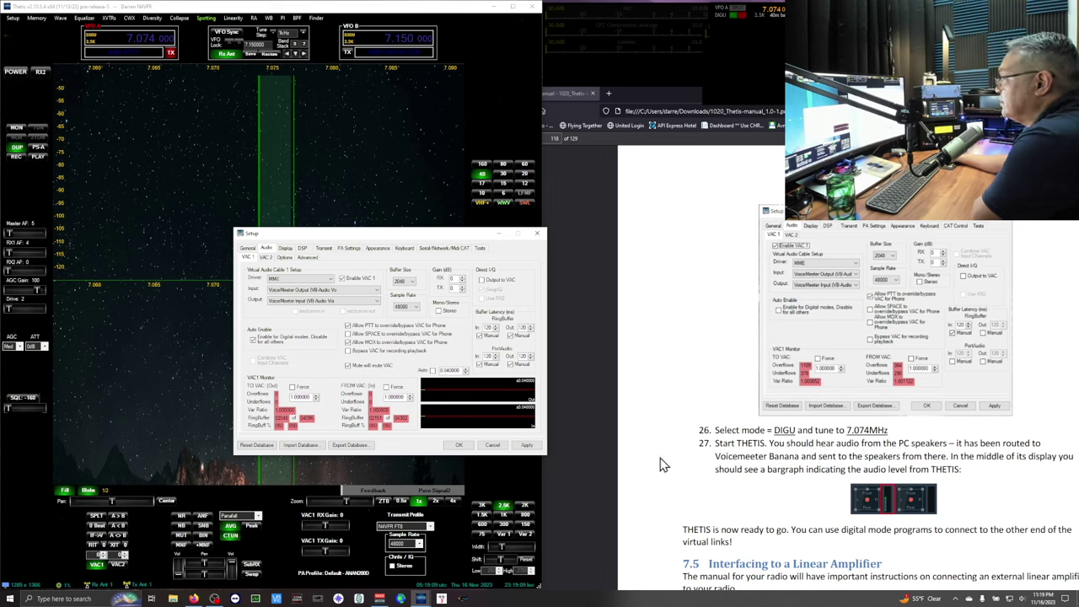
left_click(460, 447)
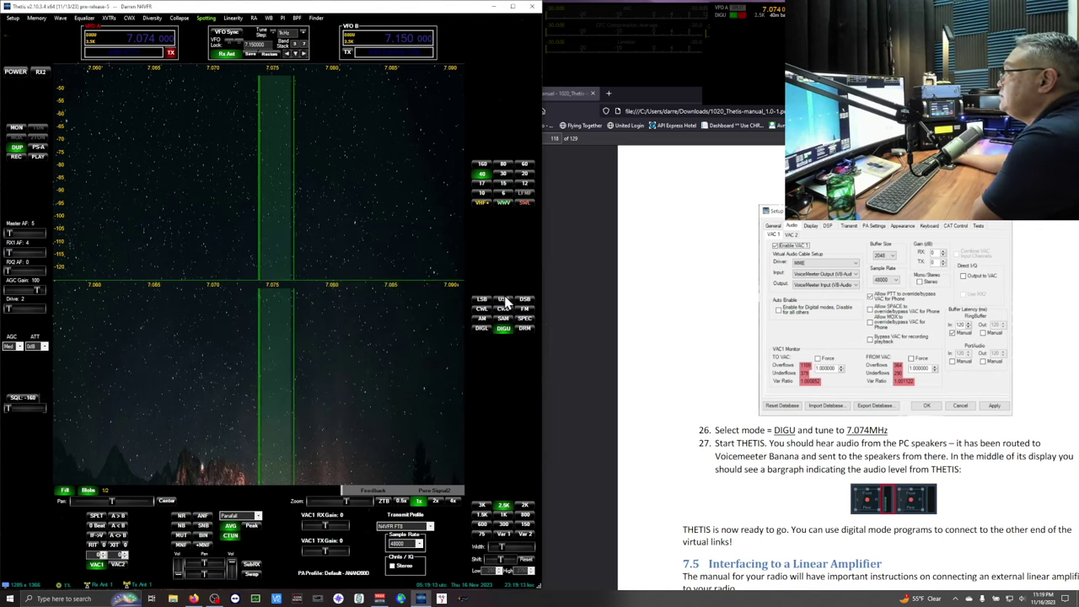
Set the Thetis receiver to DIGU mode at 7.074 MHz and power the radio on
left_click(503, 328)
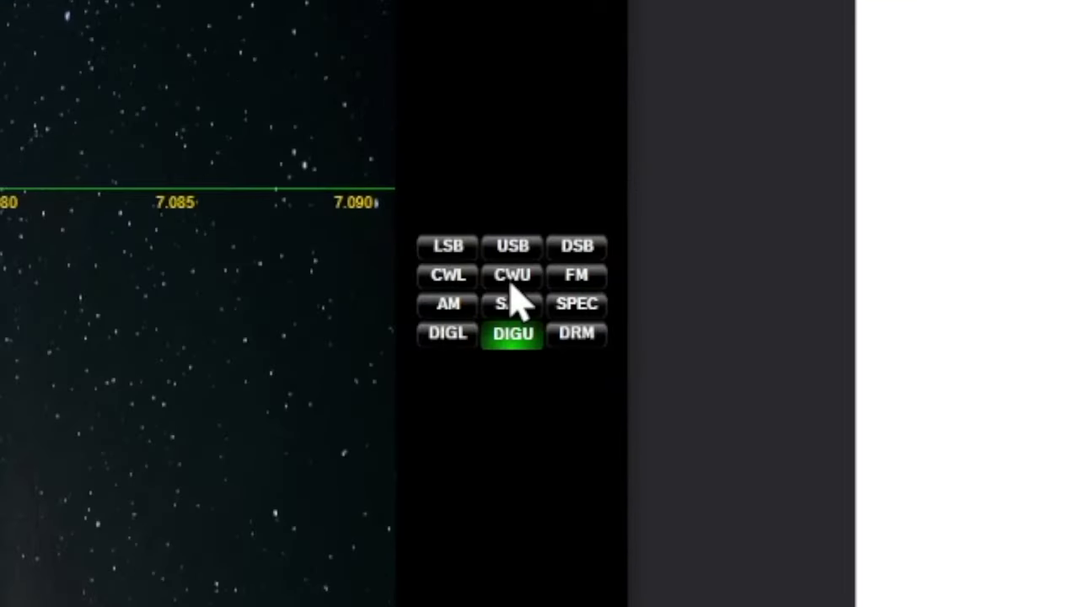
left_click(511, 280)
left_click(510, 335)
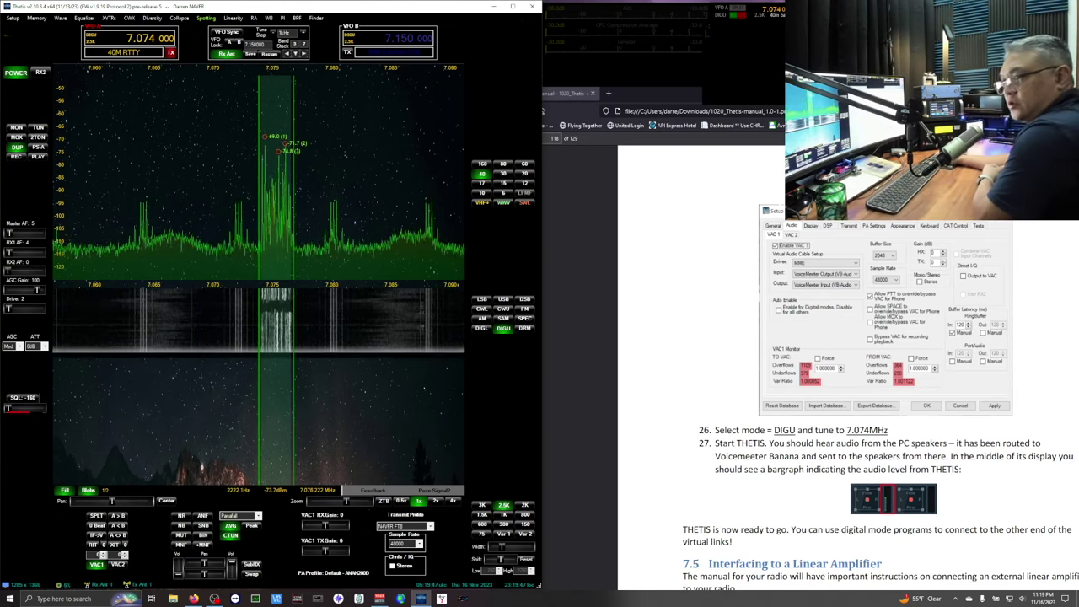
Bring Voicemeeter Banana up over Thetis to check the virtual input level meters described in manual step 27, and minimize it
left_click(839, 454)
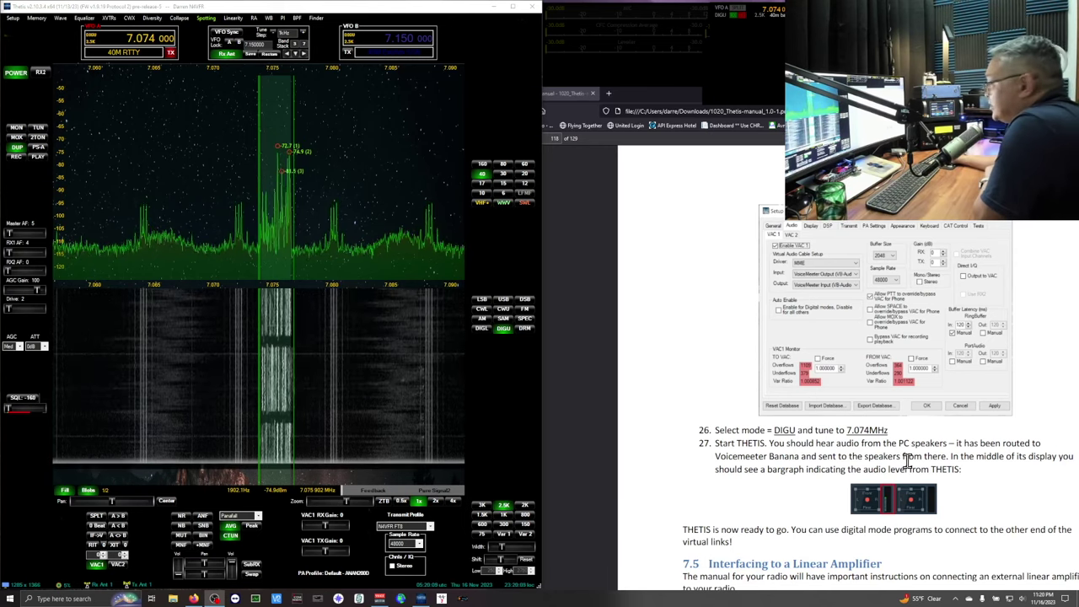
scroll(927, 413, "down", 1)
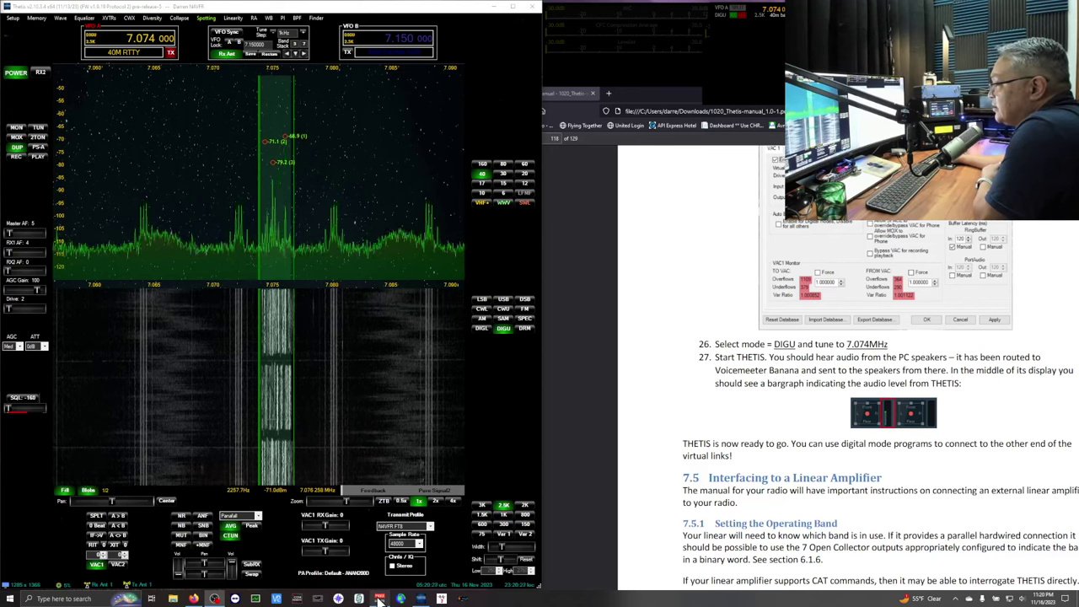
left_click(380, 600)
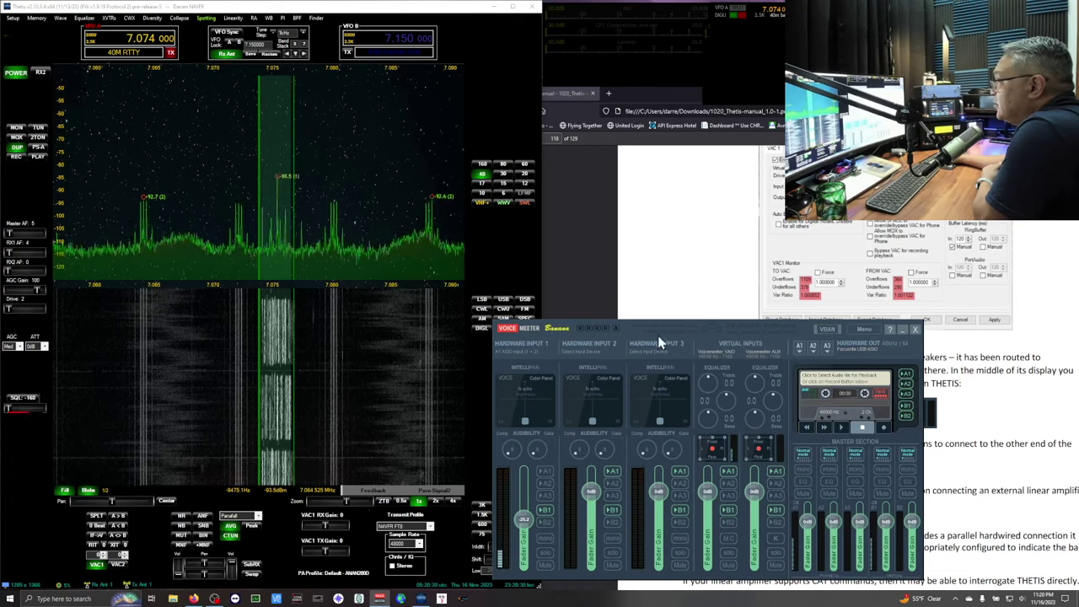
left_click_drag(671, 324, 360, 154)
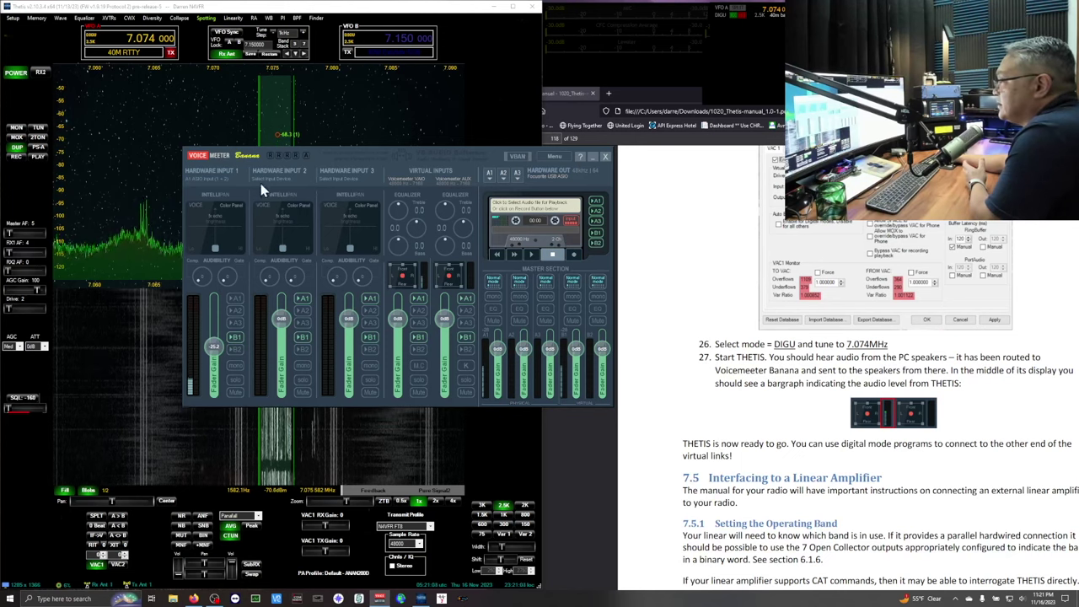
left_click(592, 157)
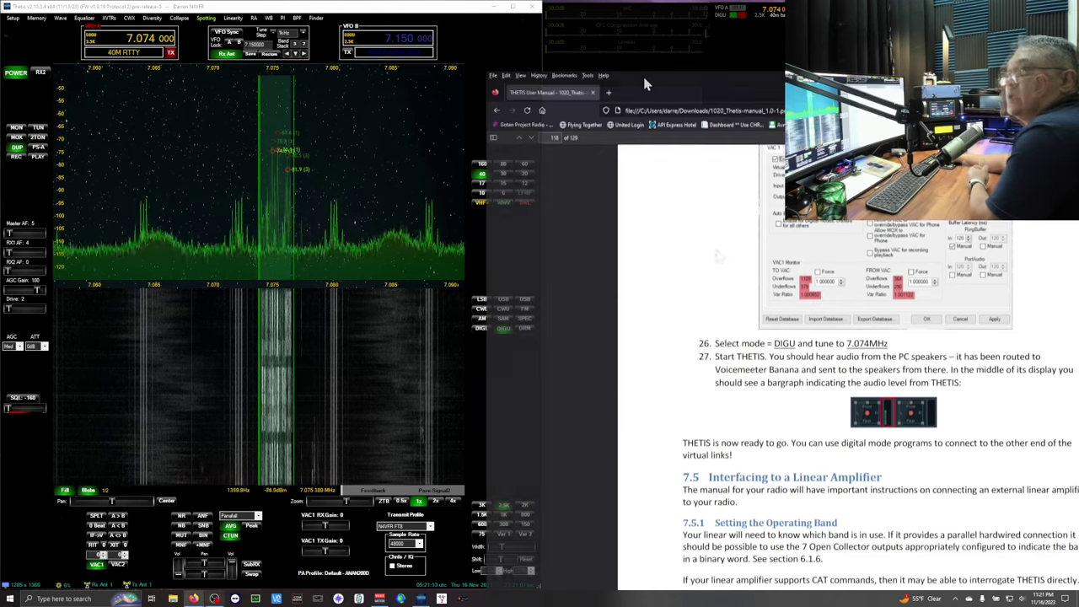
Move the manual window fully into view and go through its table of contents to section 3.6 Digital Mode Operation and subsection 3.6.1
left_click_drag(643, 82, 158, 13)
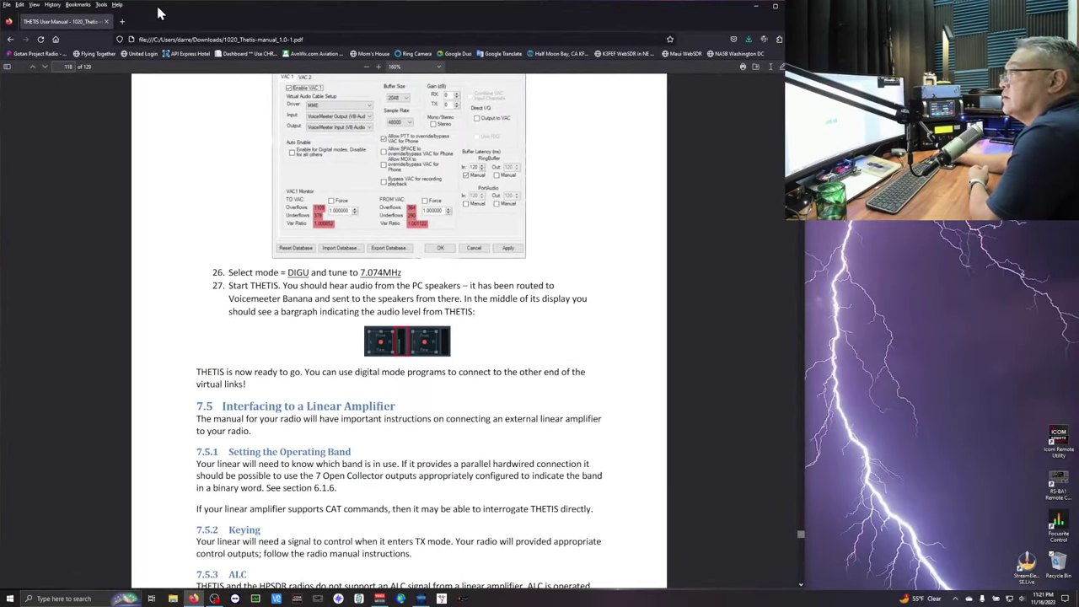
left_click_drag(801, 540, 795, 313)
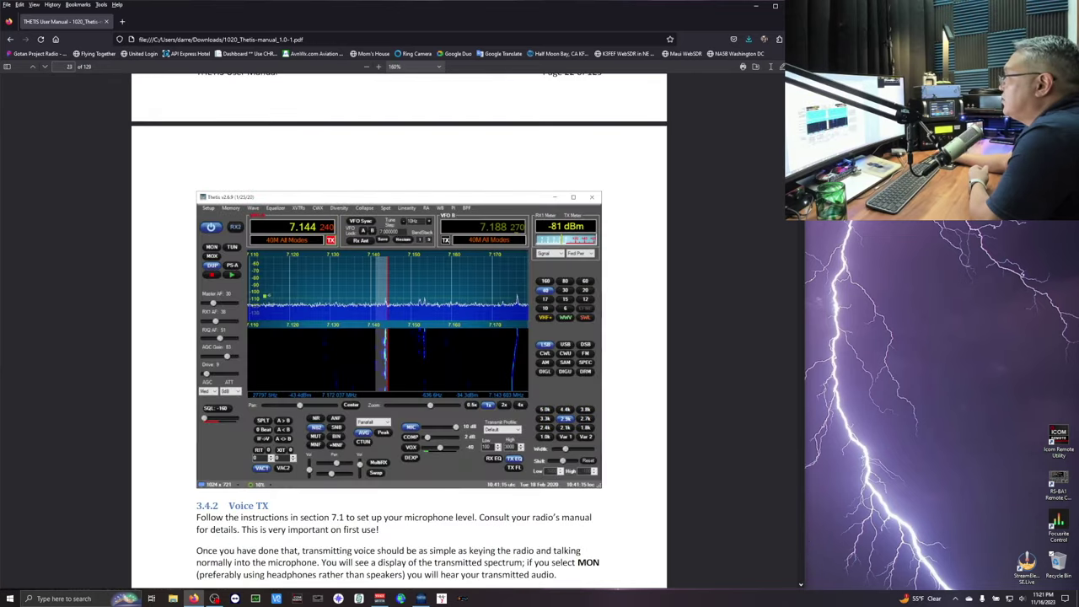
scroll(521, 335, "up", 20)
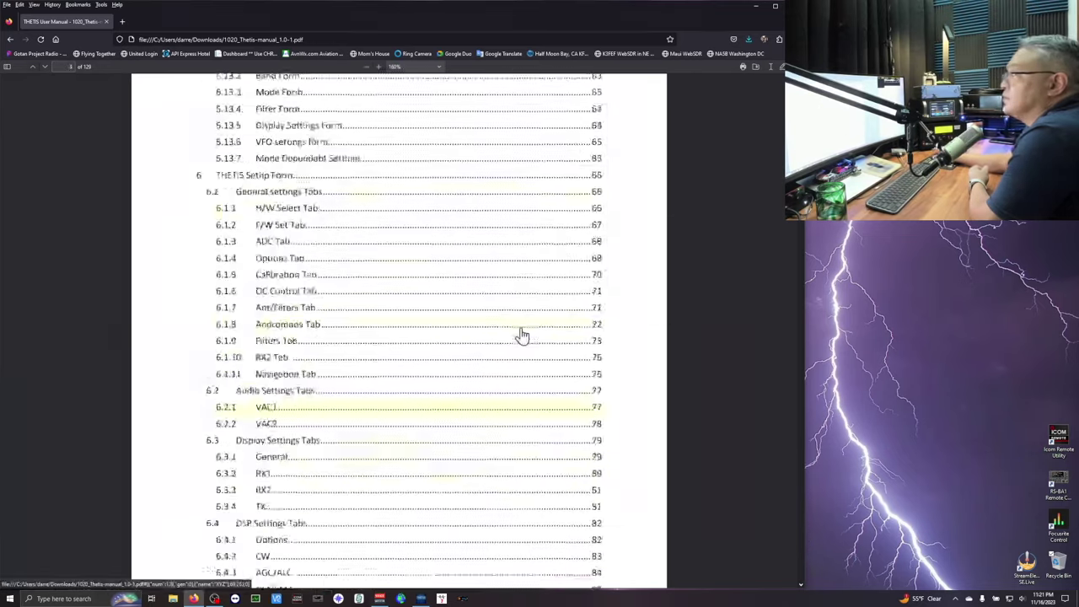
scroll(521, 336, "up", 10)
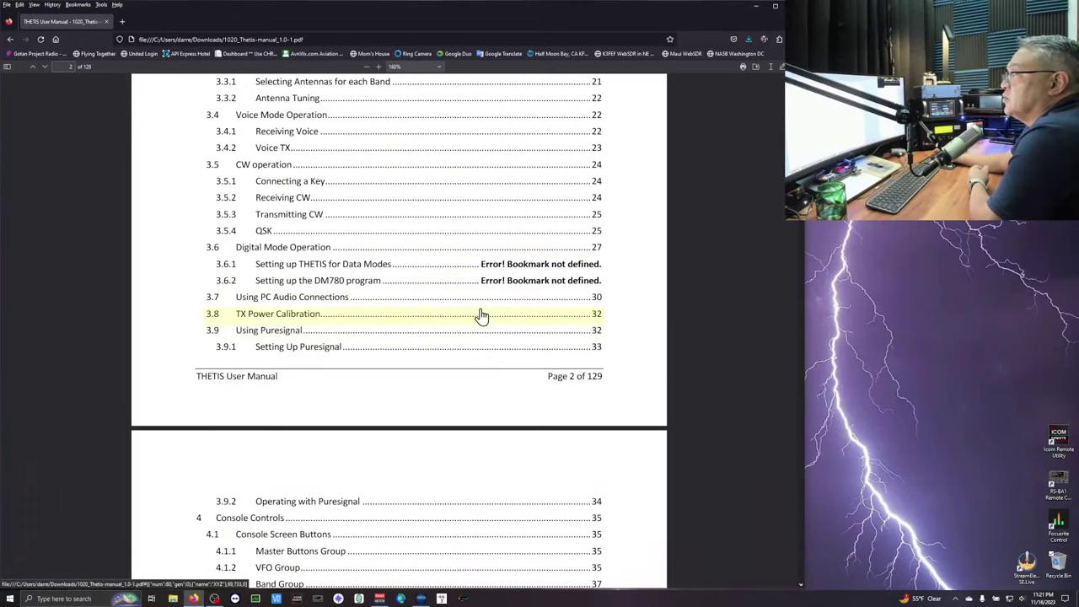
left_click(212, 253)
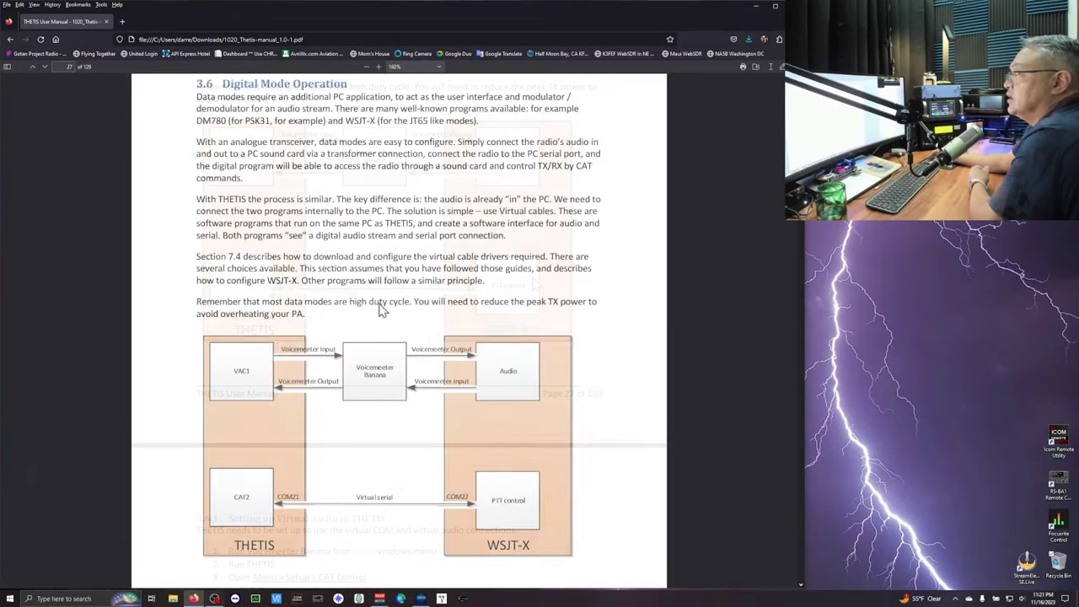
scroll(533, 285, "down", 3)
scroll(533, 284, "down", 5)
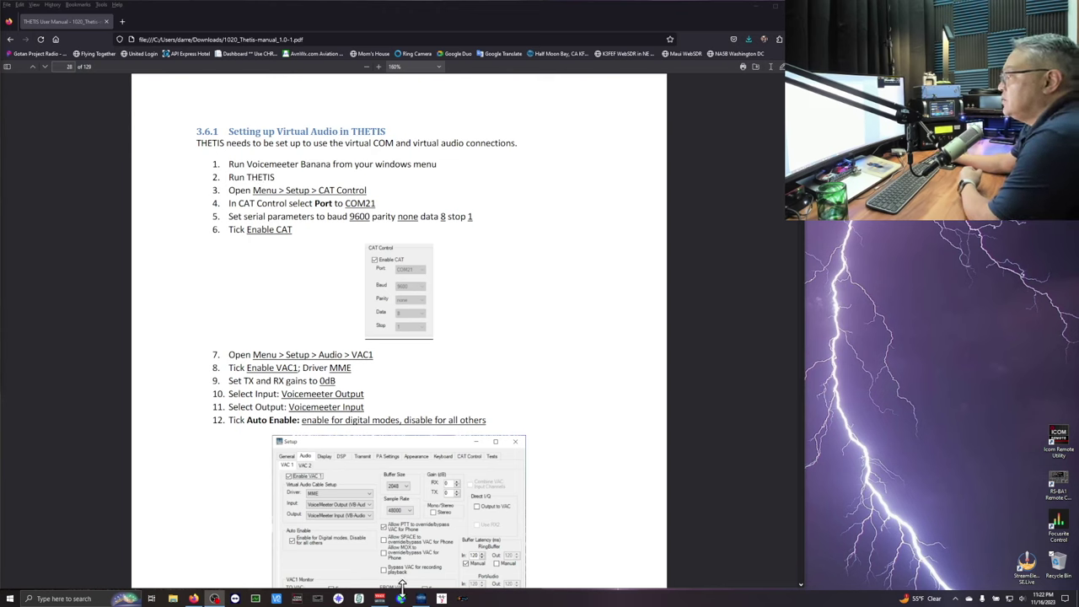
Check that Voicemeeter Banana is running, minimize it and move the manual aside to uncover the Thetis menu
left_click(379, 599)
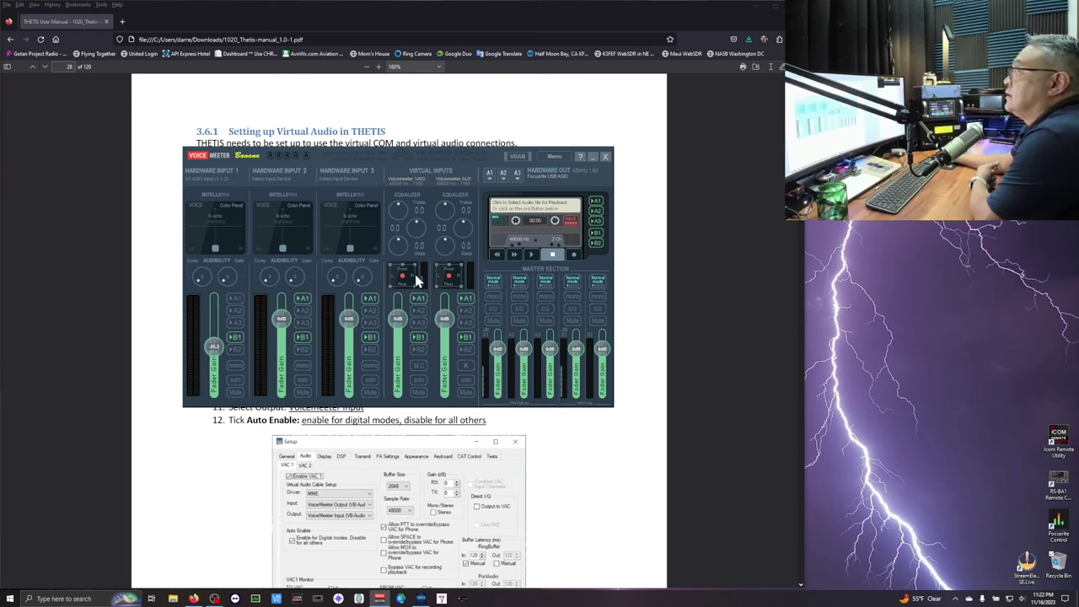
left_click(591, 159)
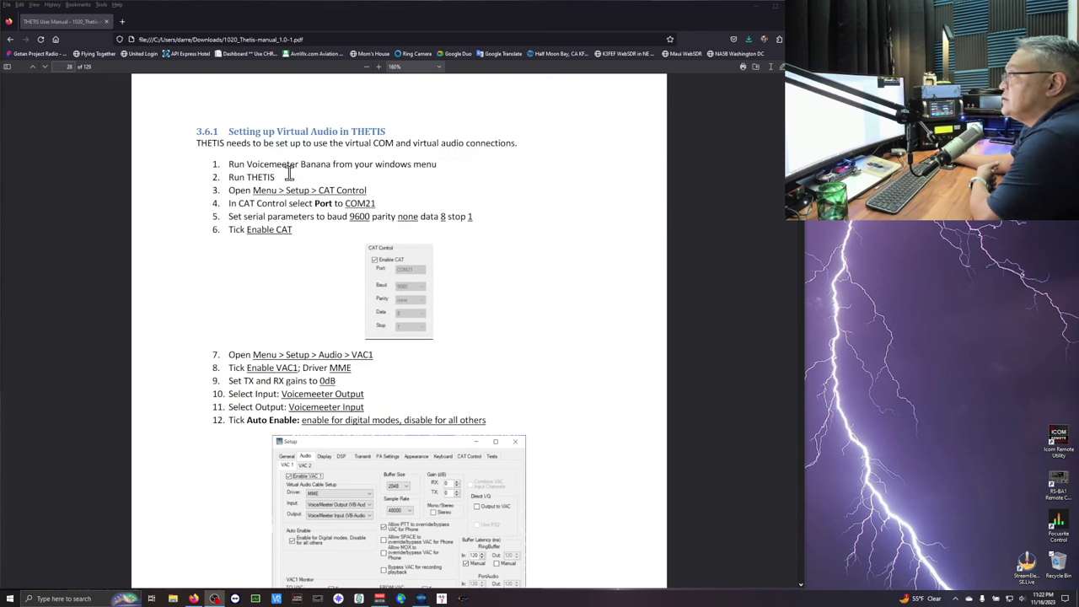
mouse_move(311, 15)
left_mouse_down()
mouse_move(674, 196)
mouse_move(653, 176)
mouse_move(311, 28)
left_mouse_up()
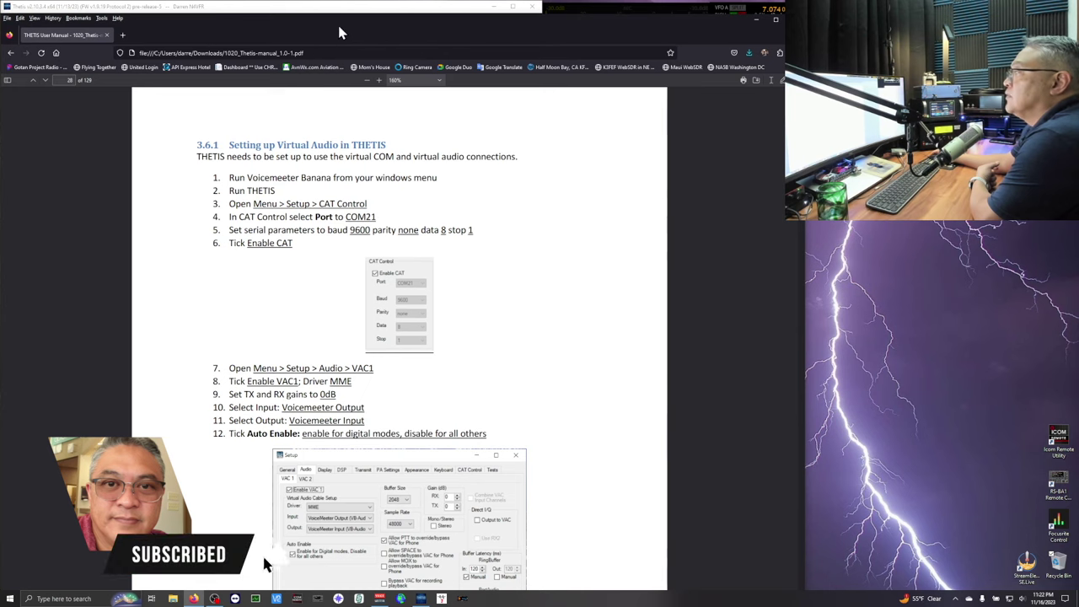
left_click_drag(337, 32, 278, 74)
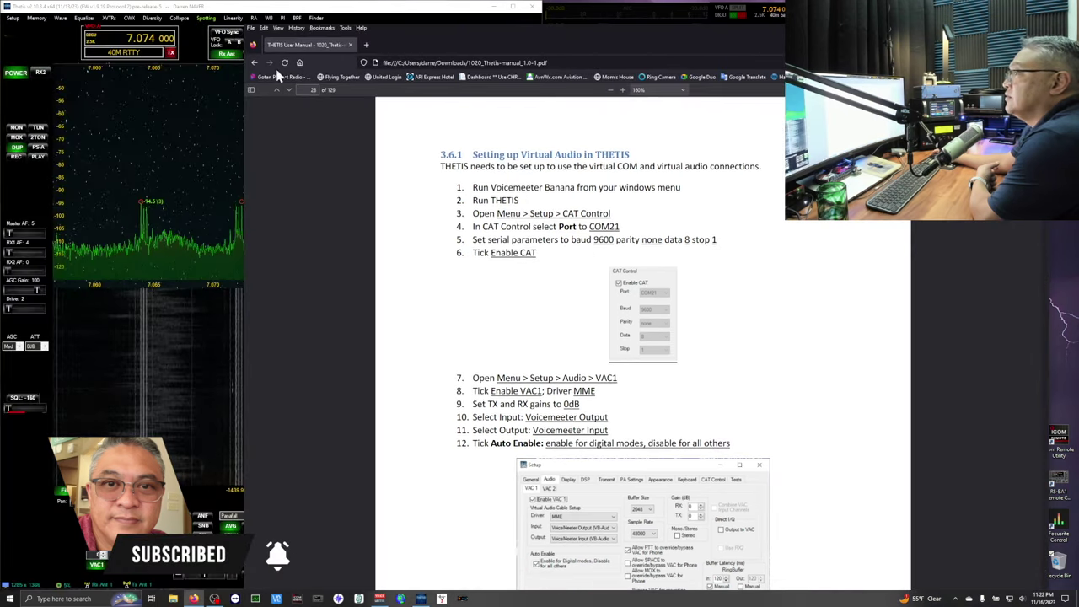
Open the Thetis setup at the serial CAT settings and arrange the manual's section 3.6.1 beside it for comparison
left_click(13, 20)
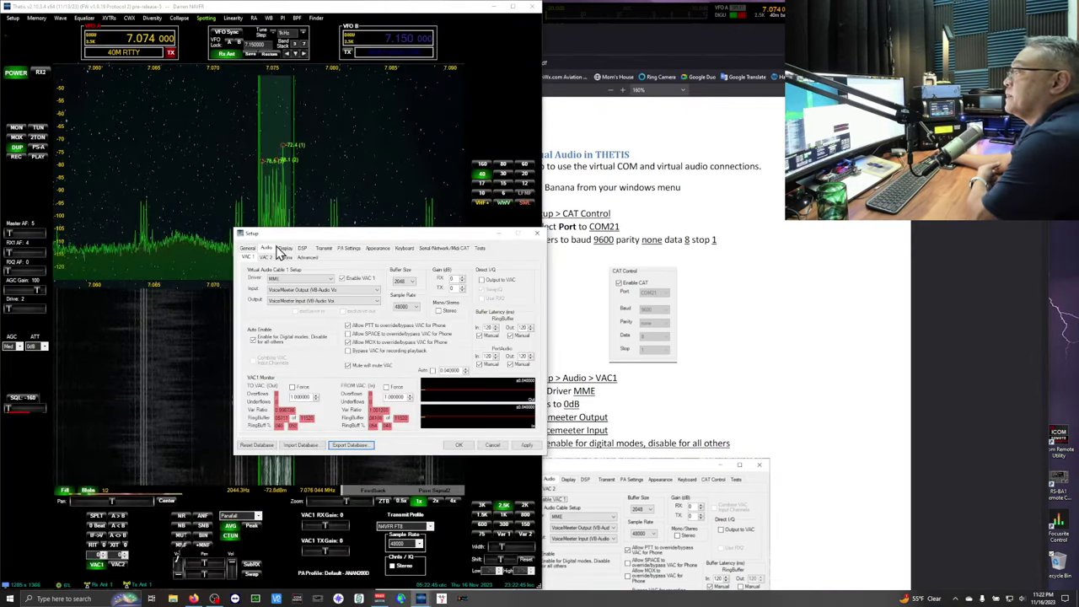
left_click(447, 248)
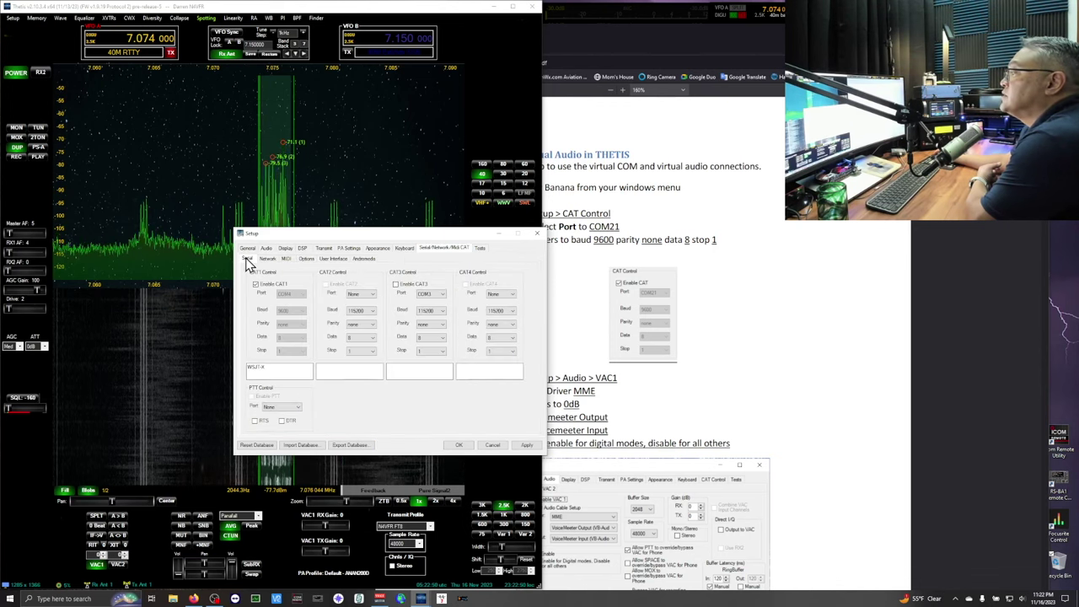
left_click(628, 42)
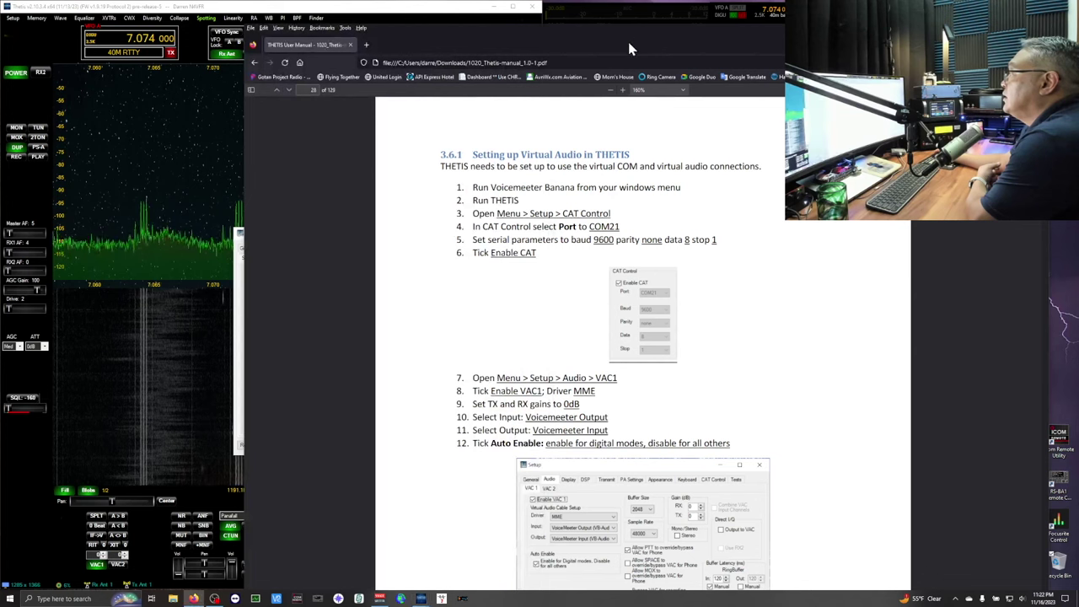
left_click(241, 296)
left_click_drag(344, 233, 344, 232)
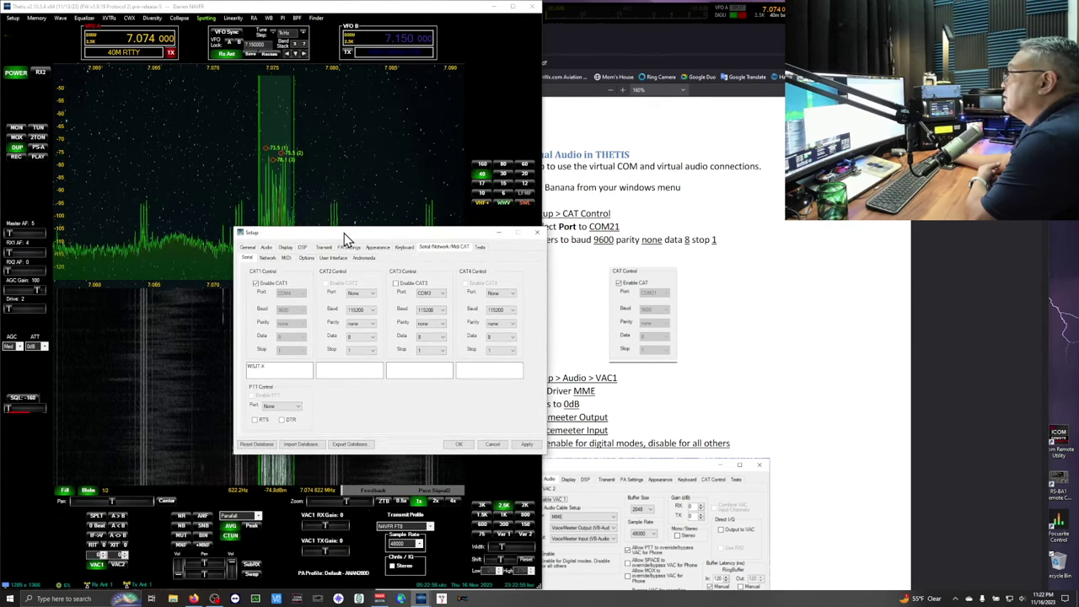
left_click(497, 9)
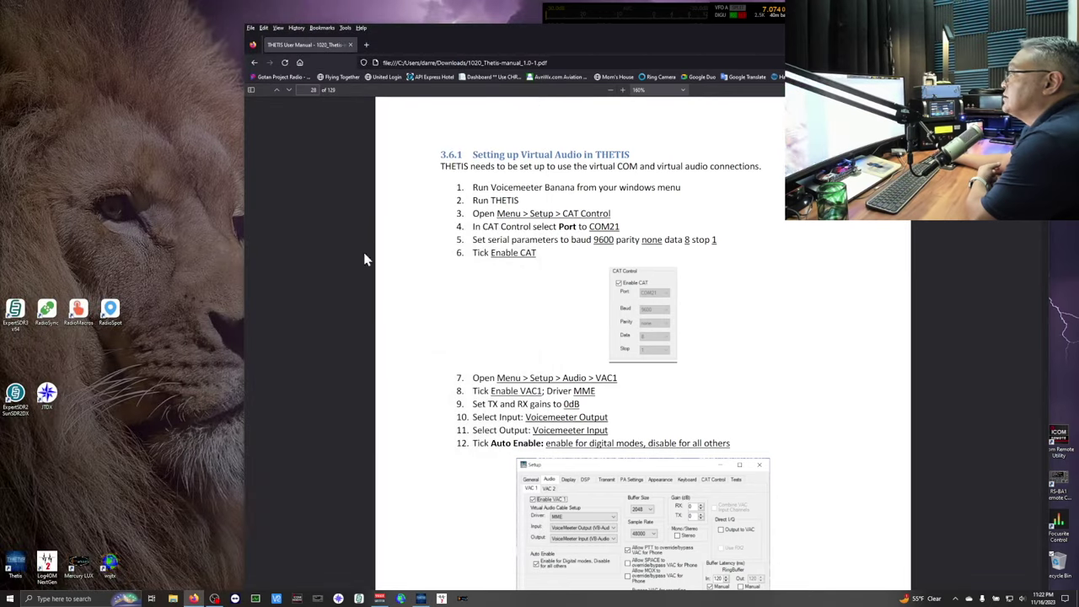
left_click(420, 598)
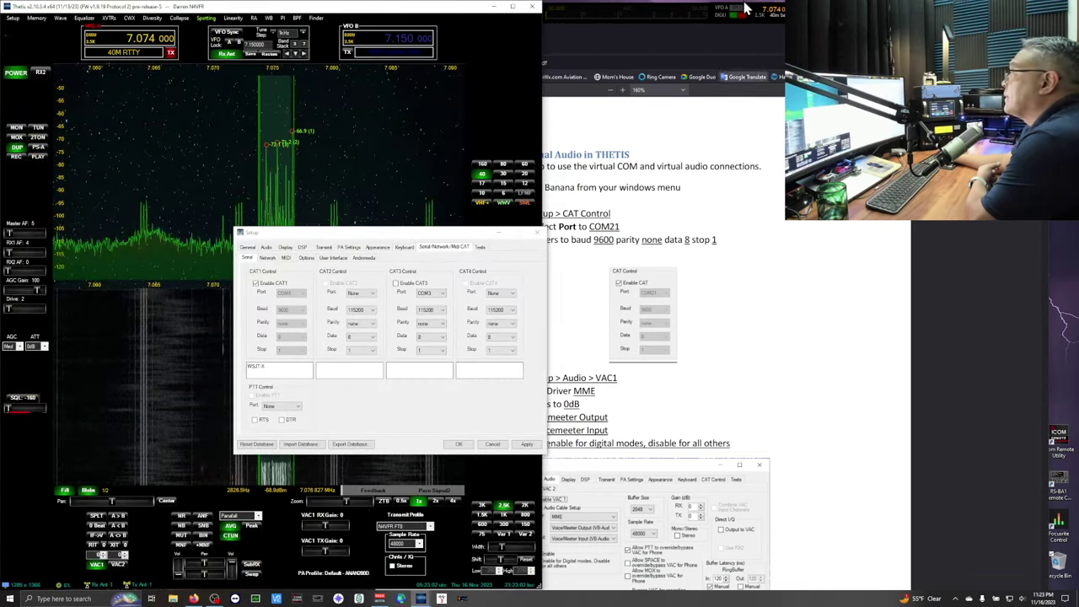
left_click(682, 26)
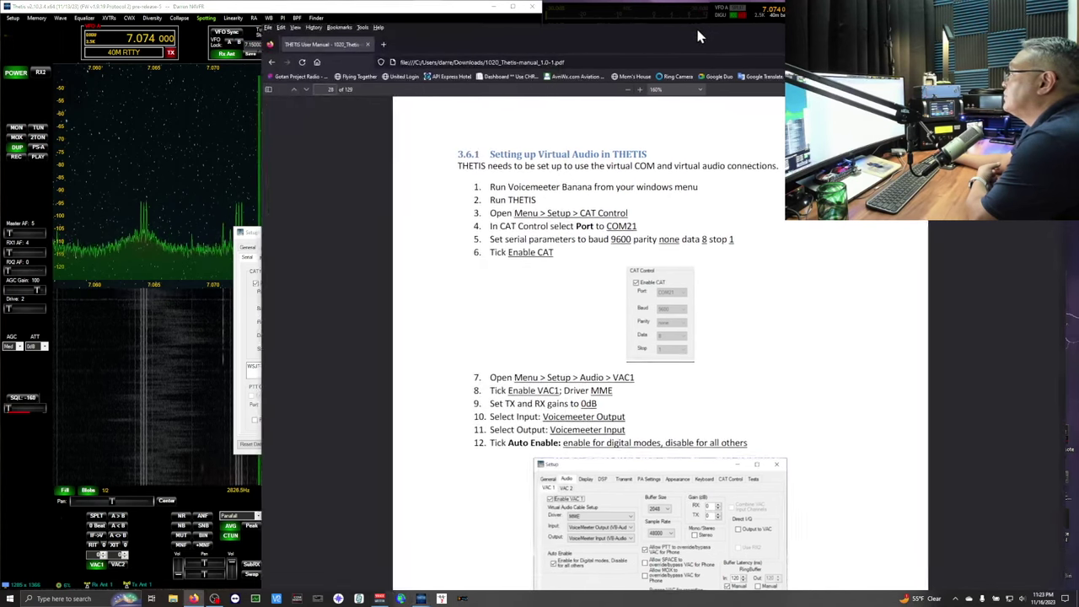
left_click_drag(698, 36, 831, 35)
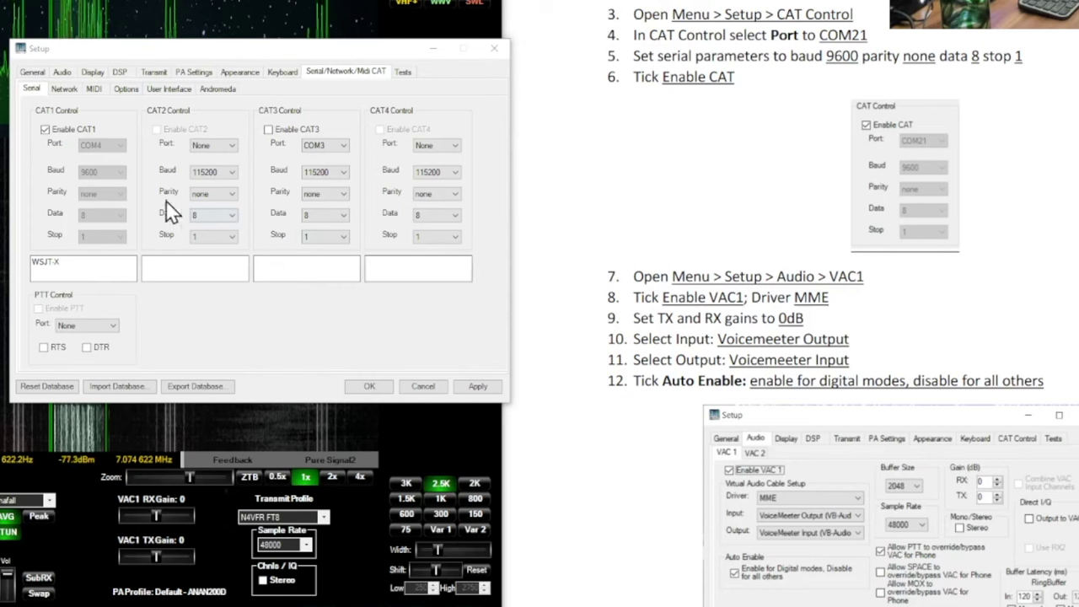
Check the VAC 1 audio settings against the manual's steps 7 to 12, accept the setup and read on to steps 13 to 16
left_click(61, 73)
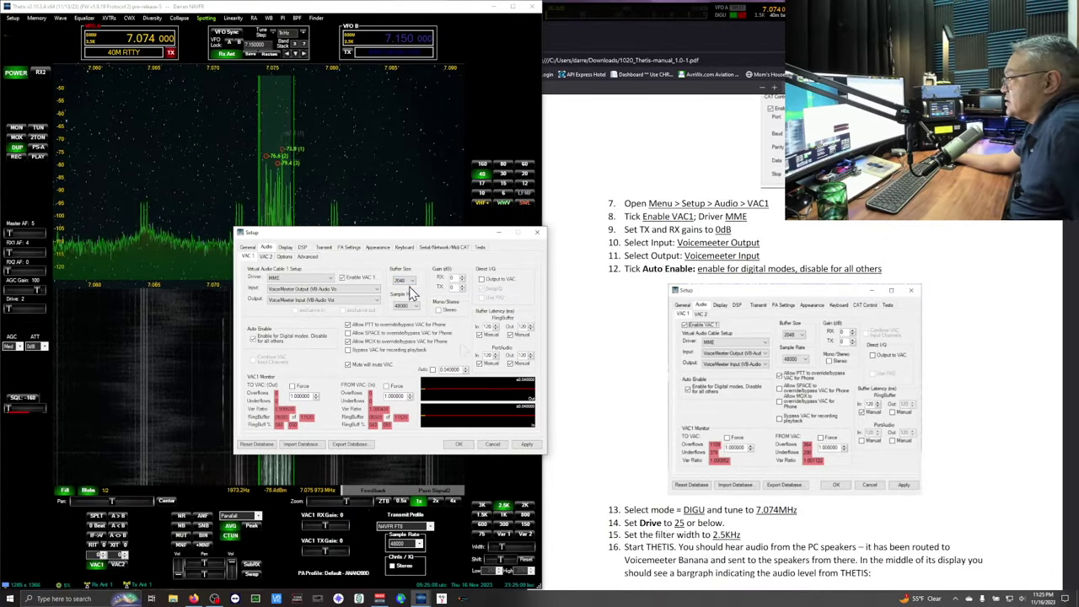
left_click(460, 445)
scroll(632, 422, "down", 5)
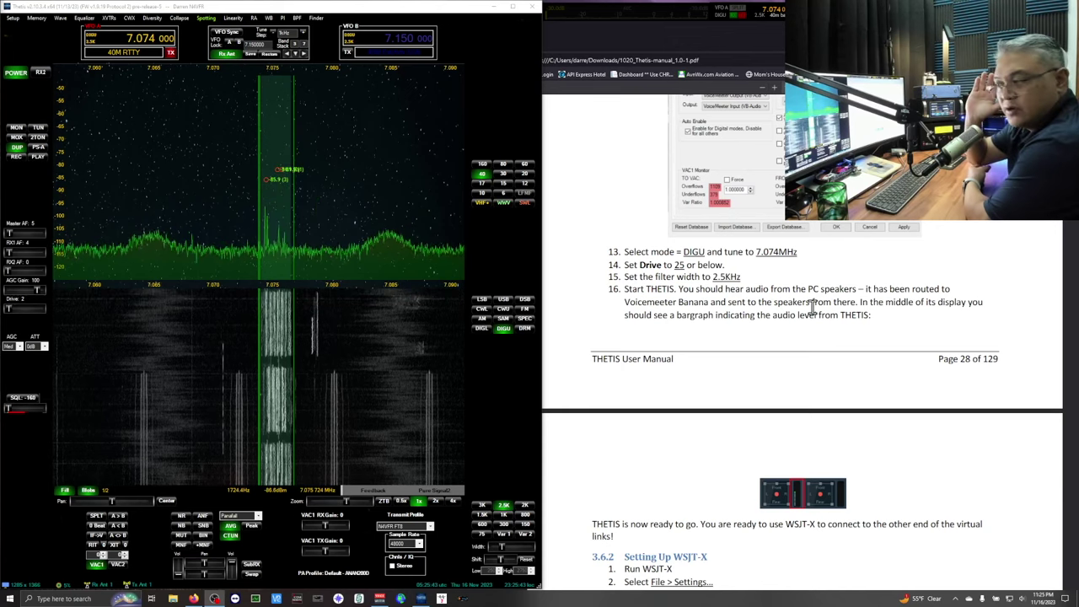
Bring up the manual's section 3.6.2, Setting Up WSJT-X, and read its steps 1 to 9
scroll(813, 308, "down", 5)
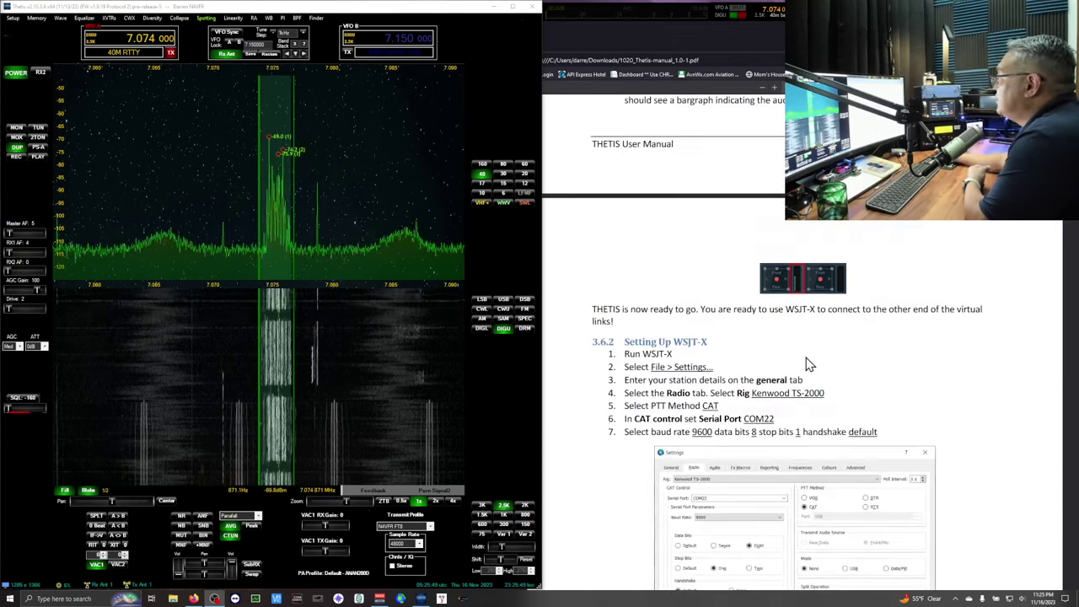
scroll(807, 362, "down", 1)
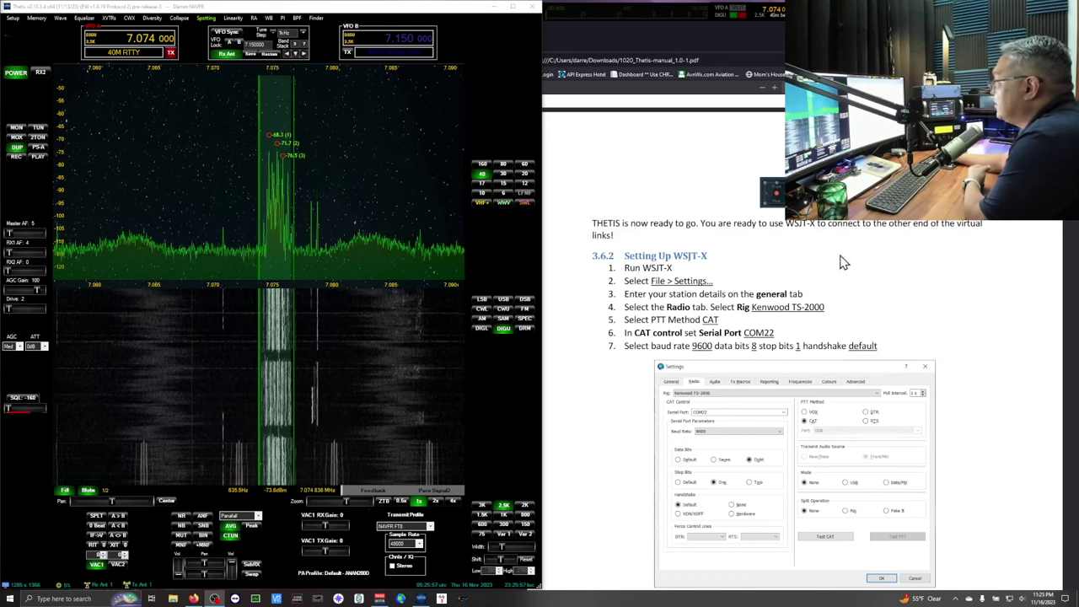
scroll(750, 295, "down", 3)
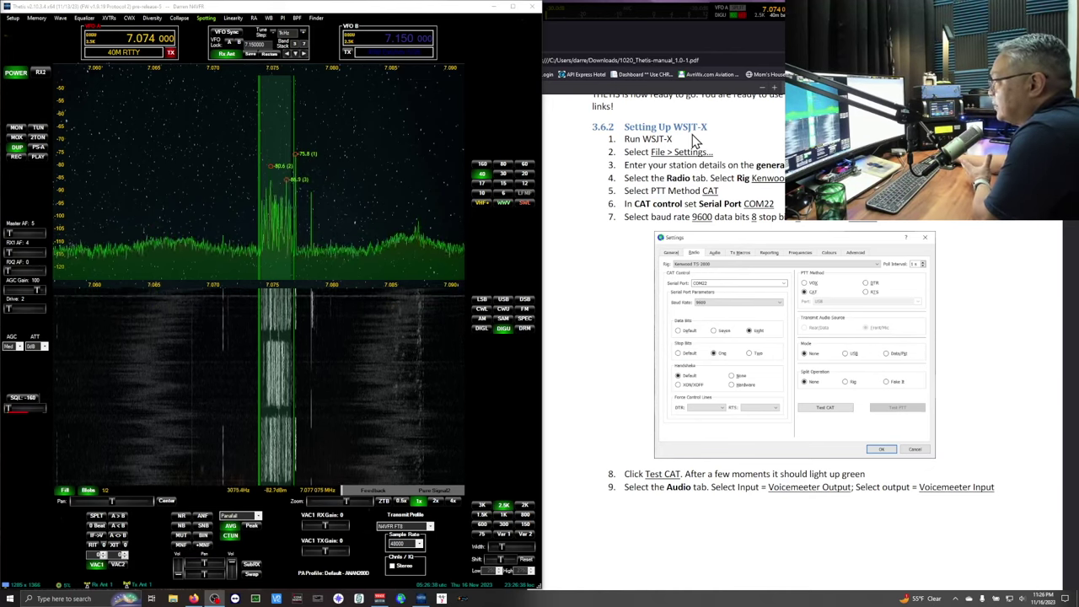
Launch WSJT-X, dismiss its startup notice and move the main and Wide Graph windows clear of the manual
left_click(401, 598)
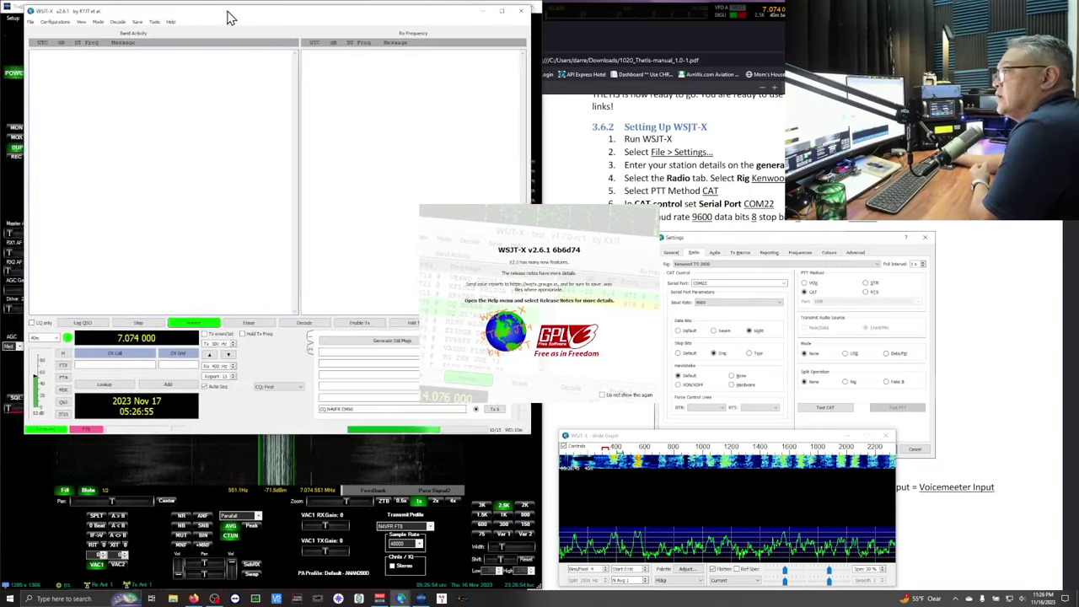
left_click_drag(230, 16, 206, 12)
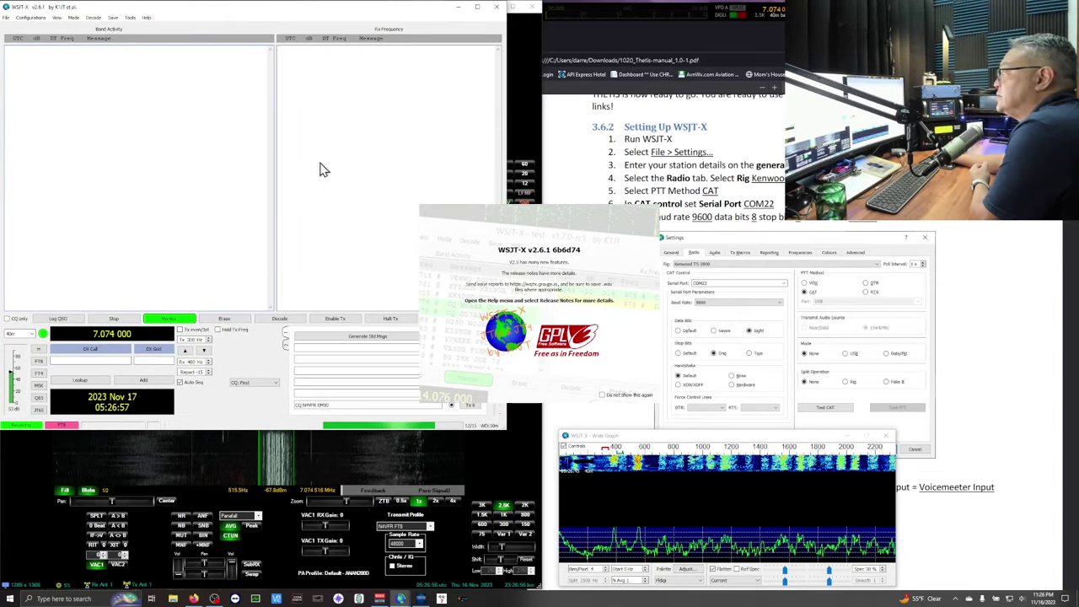
left_click(604, 402)
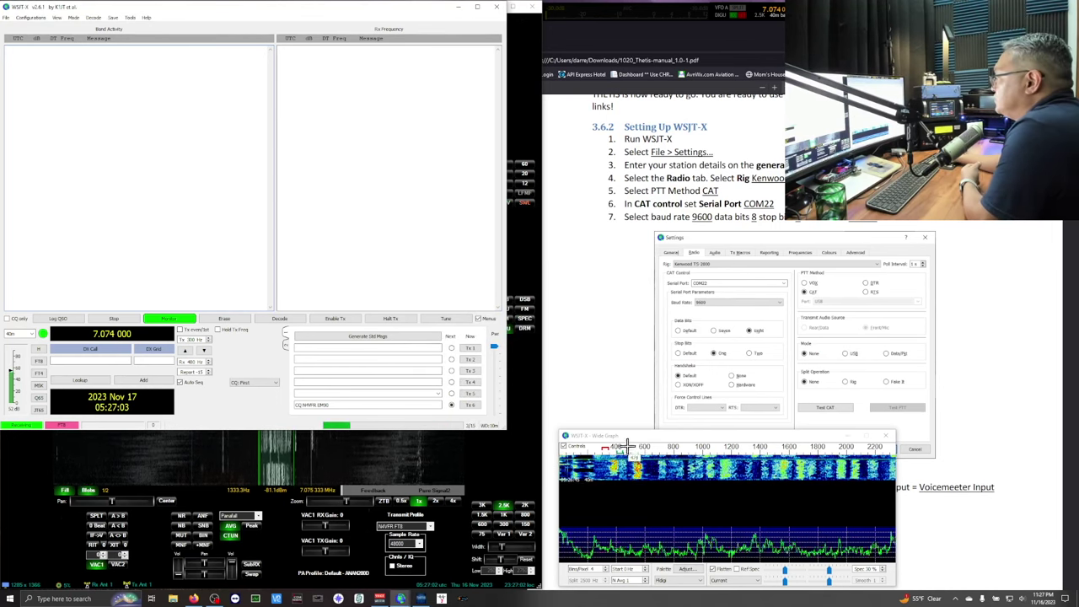
left_click_drag(629, 442, 102, 443)
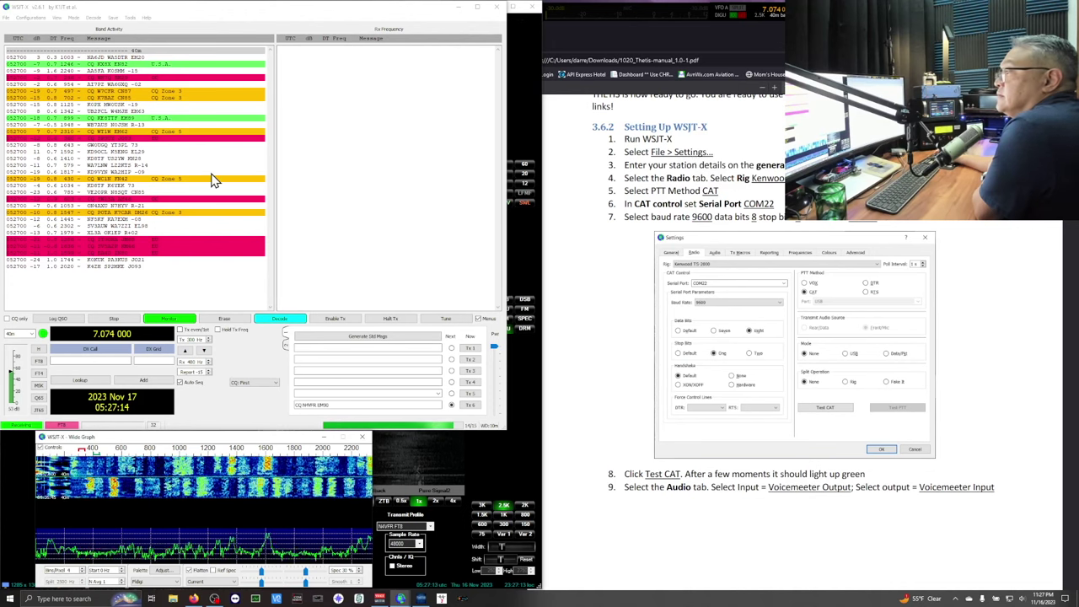
Review the WSJT-X general and radio settings against the manual's steps 2 to 7 and test the CAT connection
left_click(6, 17)
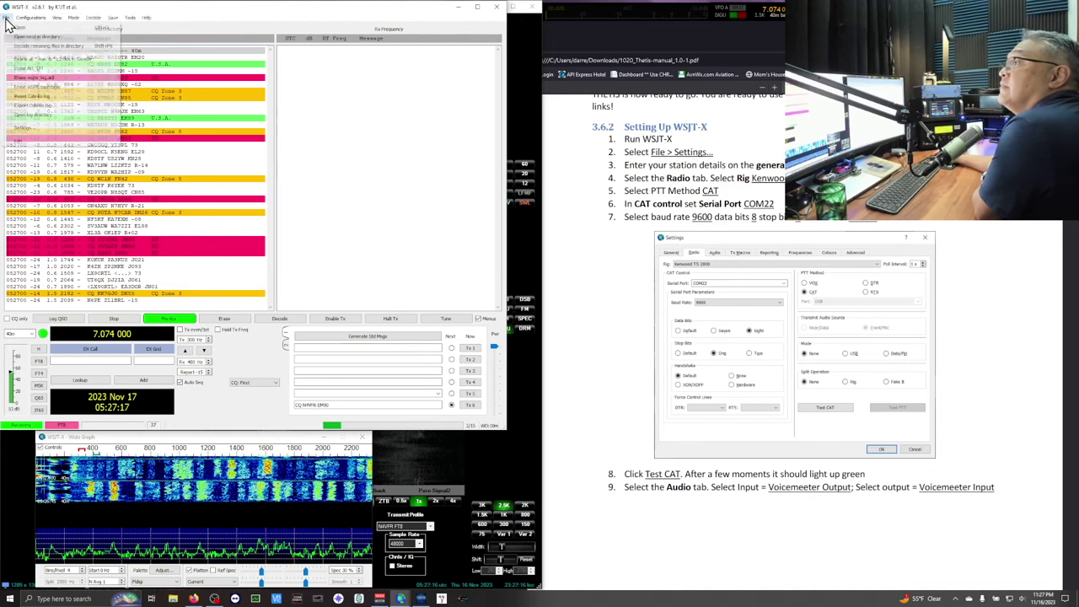
left_click(29, 127)
left_click_drag(441, 116, 343, 114)
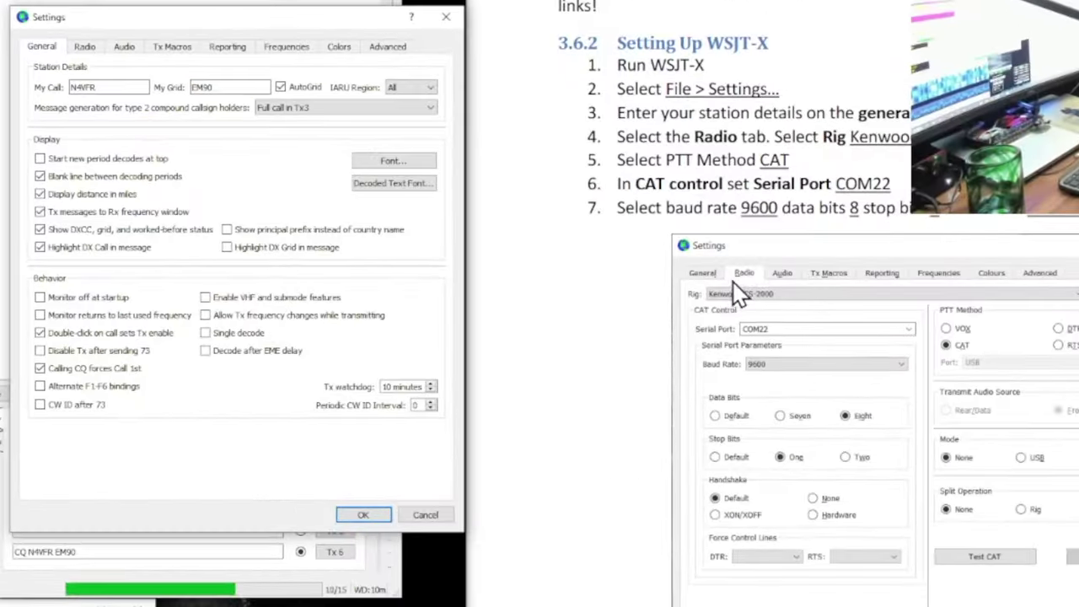
left_click(84, 48)
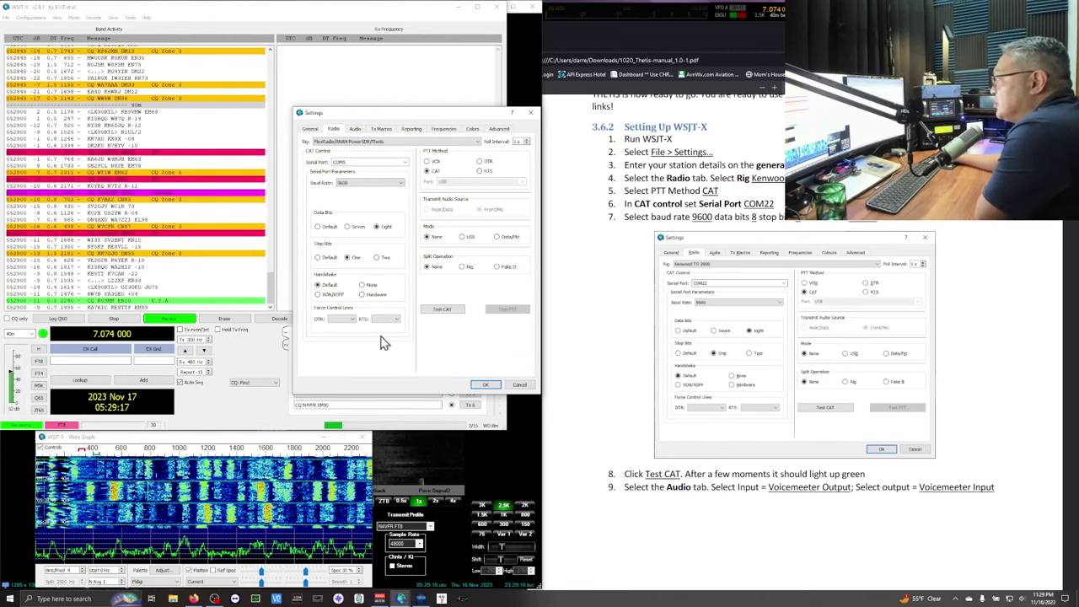
scroll(866, 406, "down", 3)
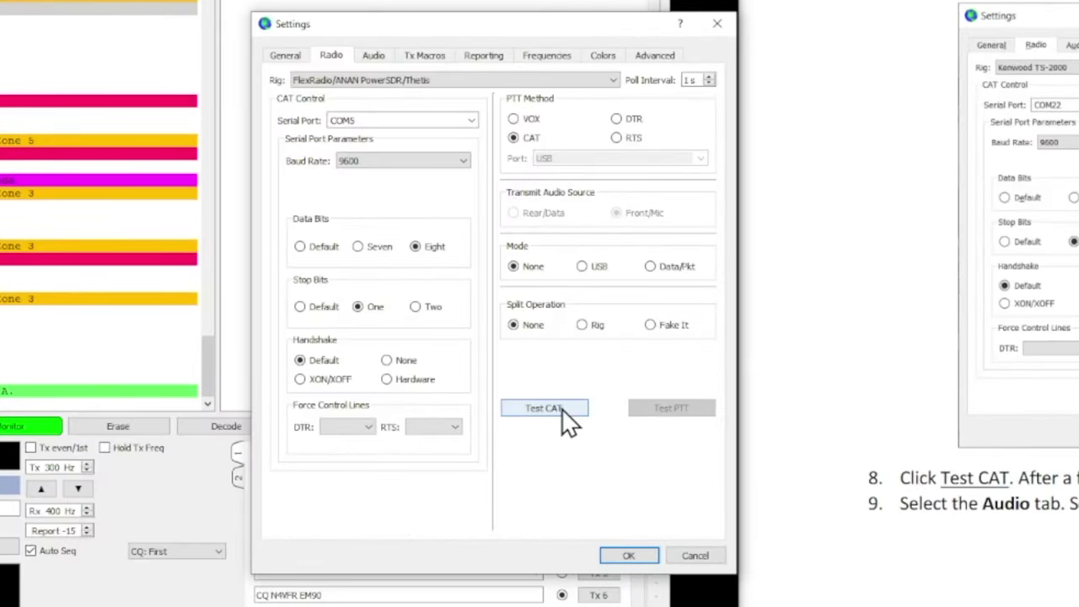
left_click(562, 408)
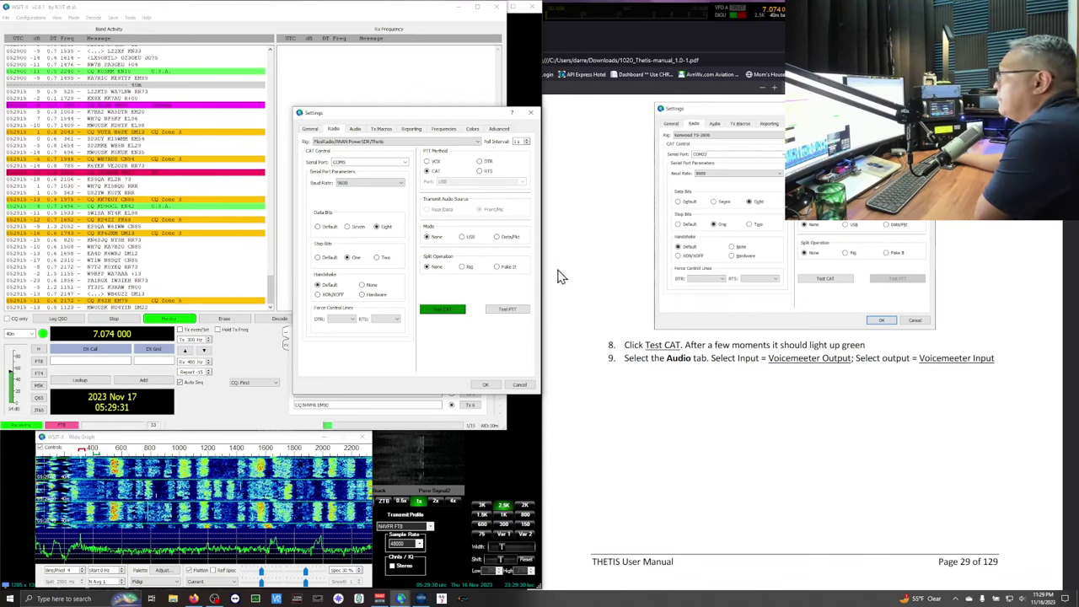
Check the WSJT-X sound card devices against step 9, test PTT on and off, and accept the settings
left_click(356, 131)
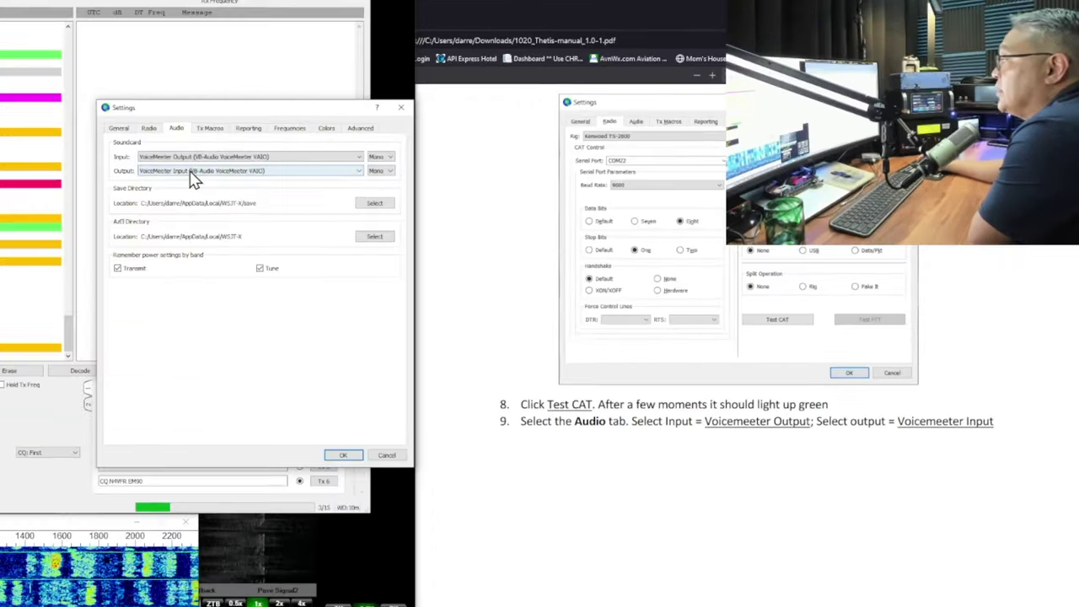
scroll(689, 483, "down", 1)
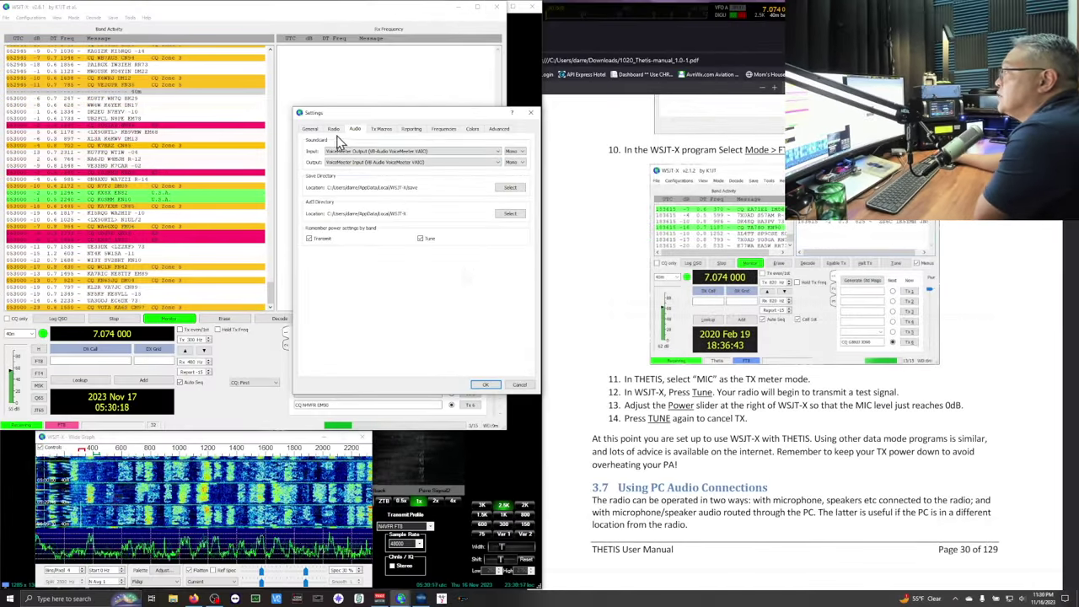
left_click(334, 129)
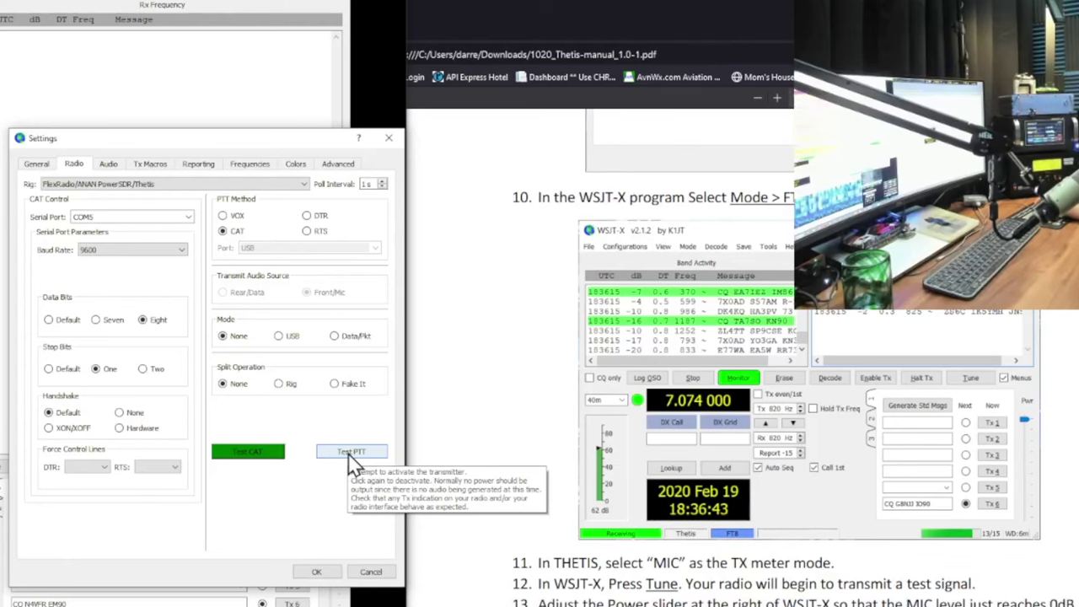
left_click(348, 454)
left_click(350, 455)
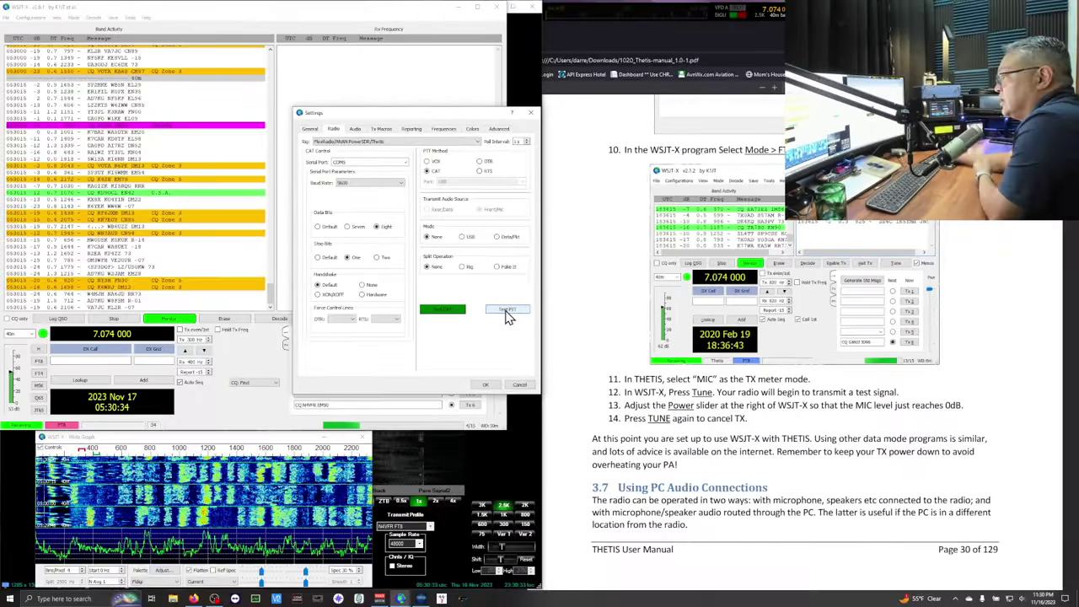
scroll(660, 342, "up", 3)
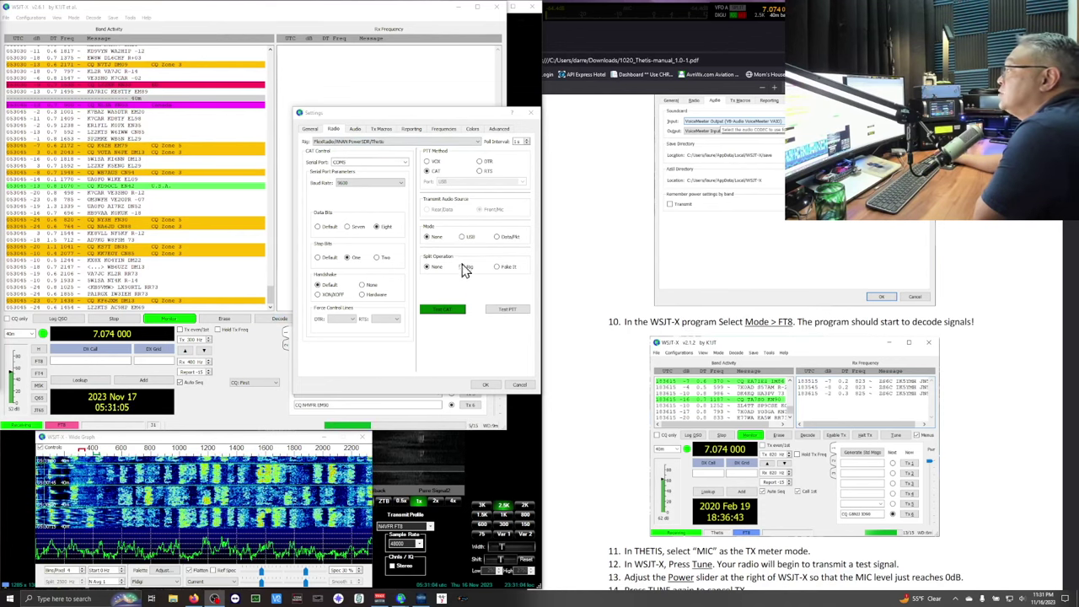
left_click(486, 383)
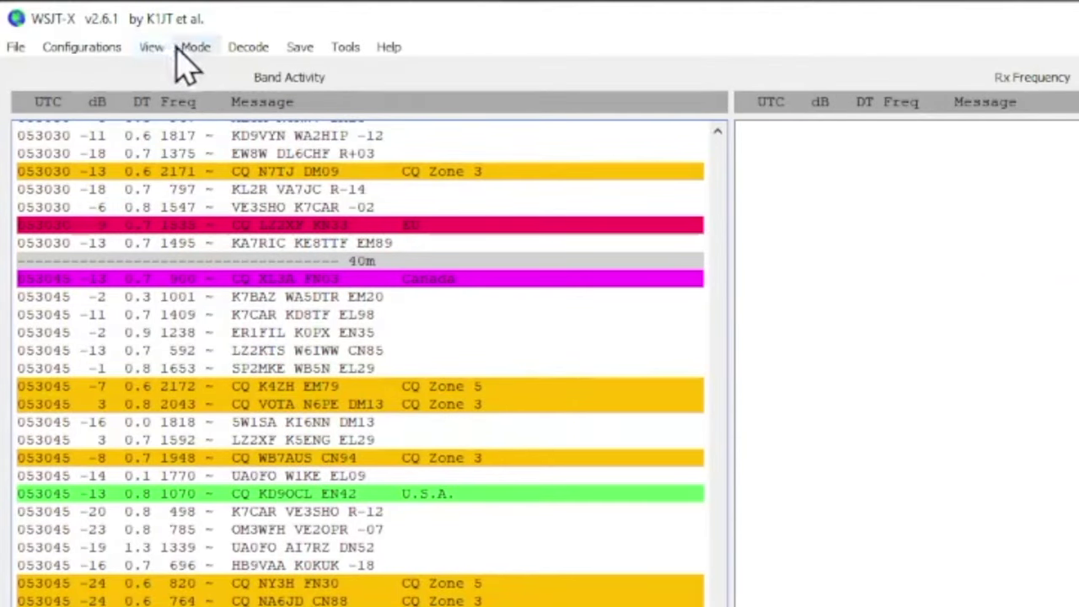
Set the WSJT-X mode to FT8 as in step 10 and read the manual's steps 11 to 14
left_click(190, 47)
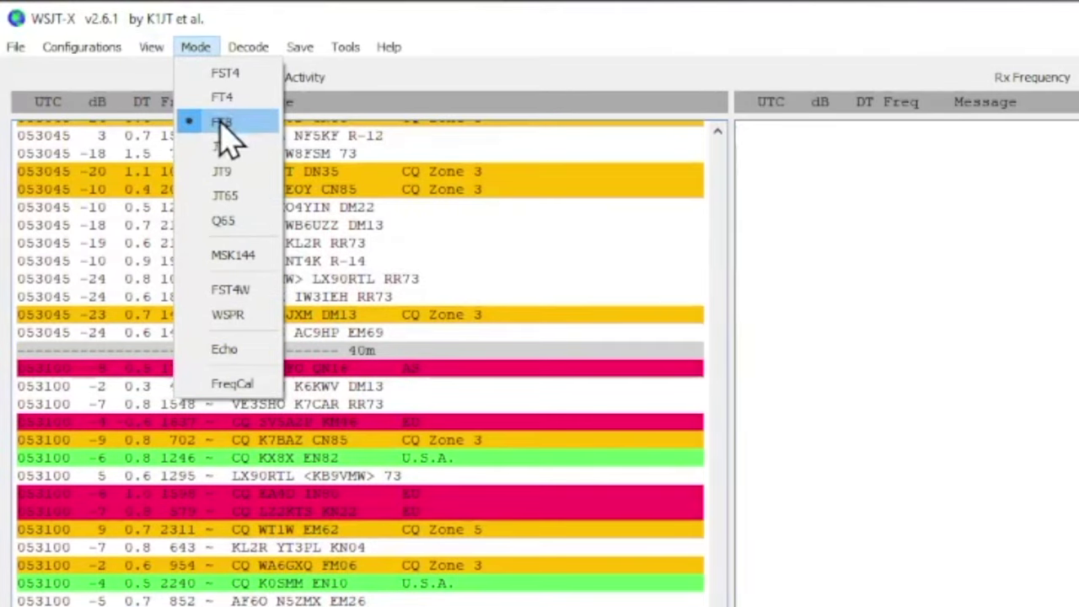
left_click(221, 116)
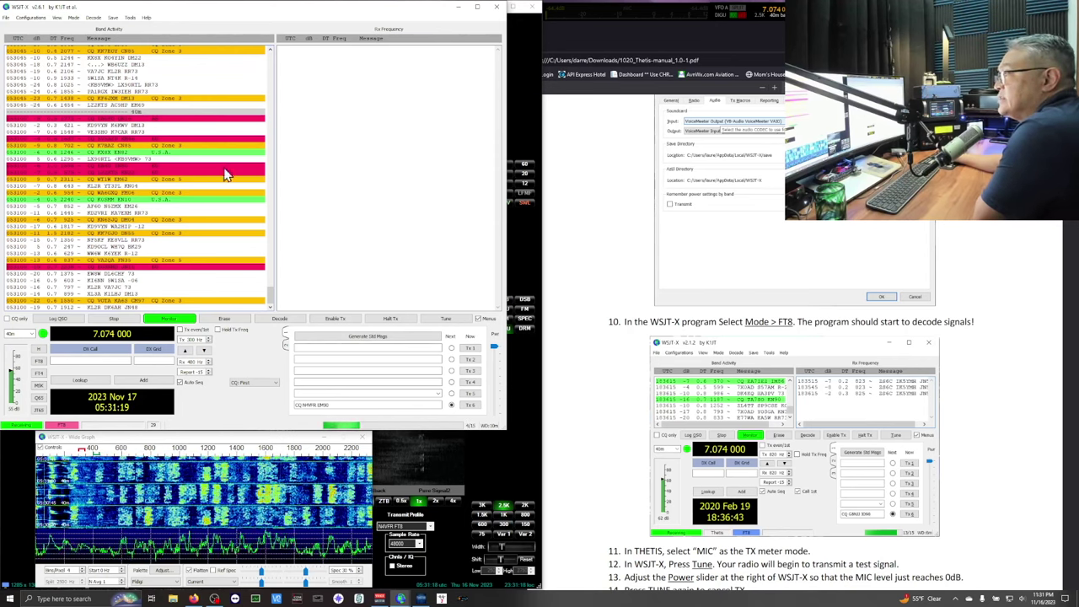
scroll(628, 223, "down", 5)
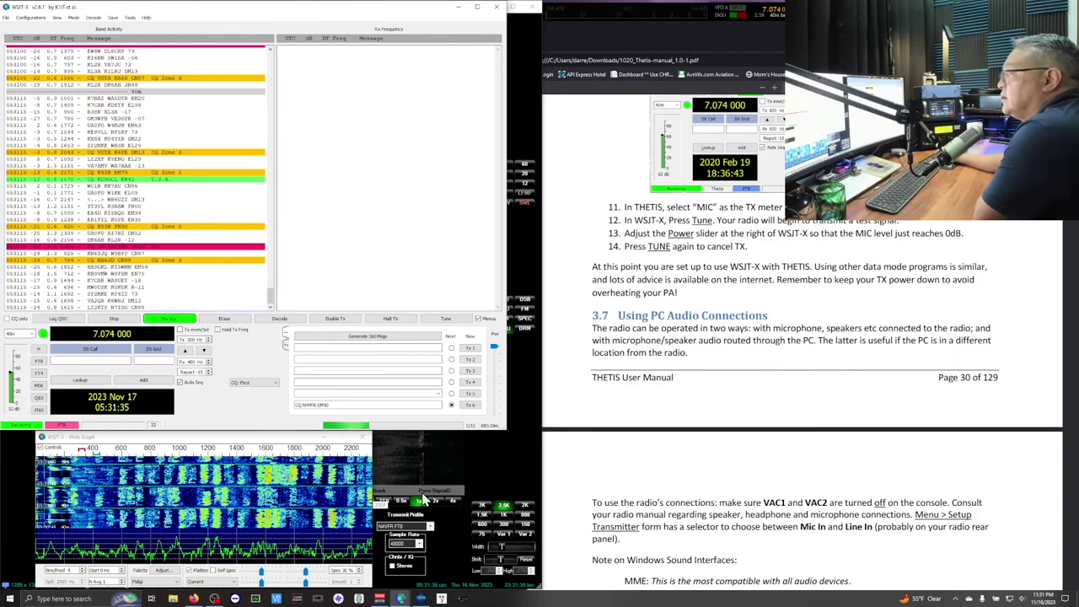
Open the transmit settings in the Thetis setup and set the monitor TX AF to 6
left_click(525, 474)
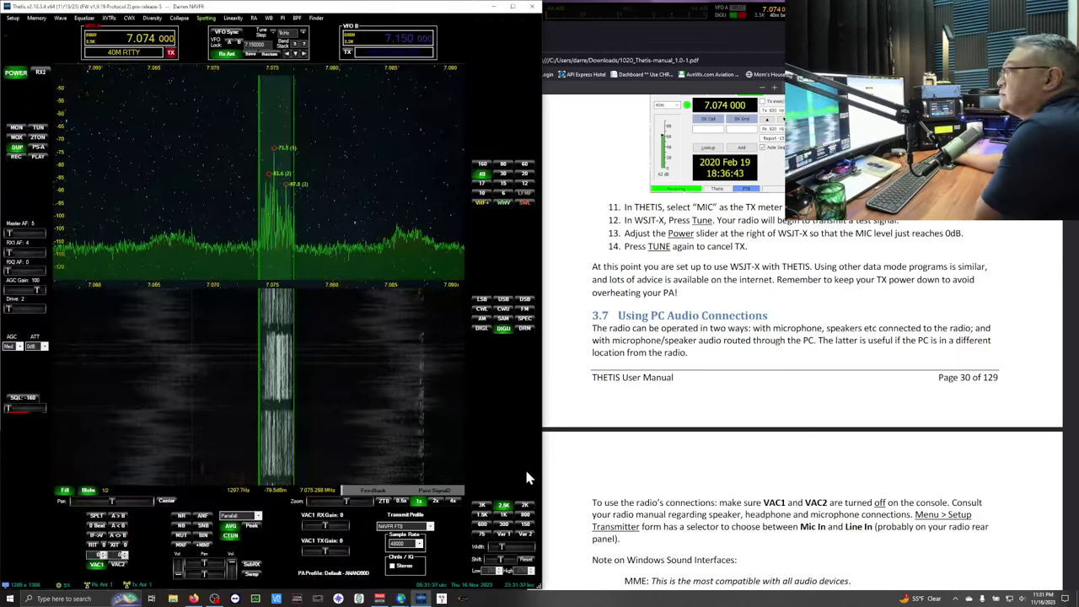
left_click(12, 18)
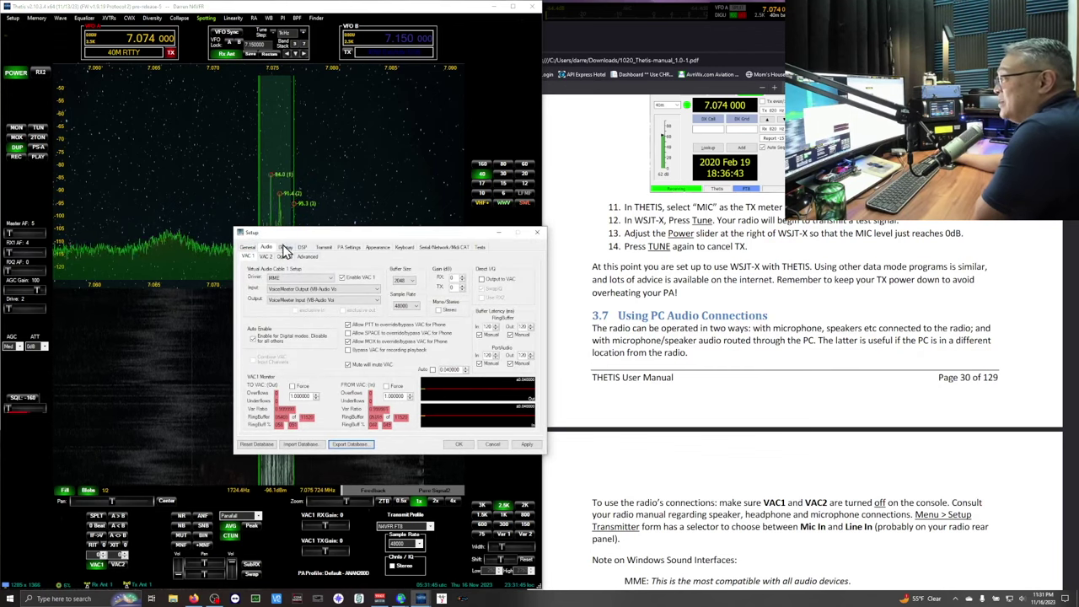
left_click(325, 247)
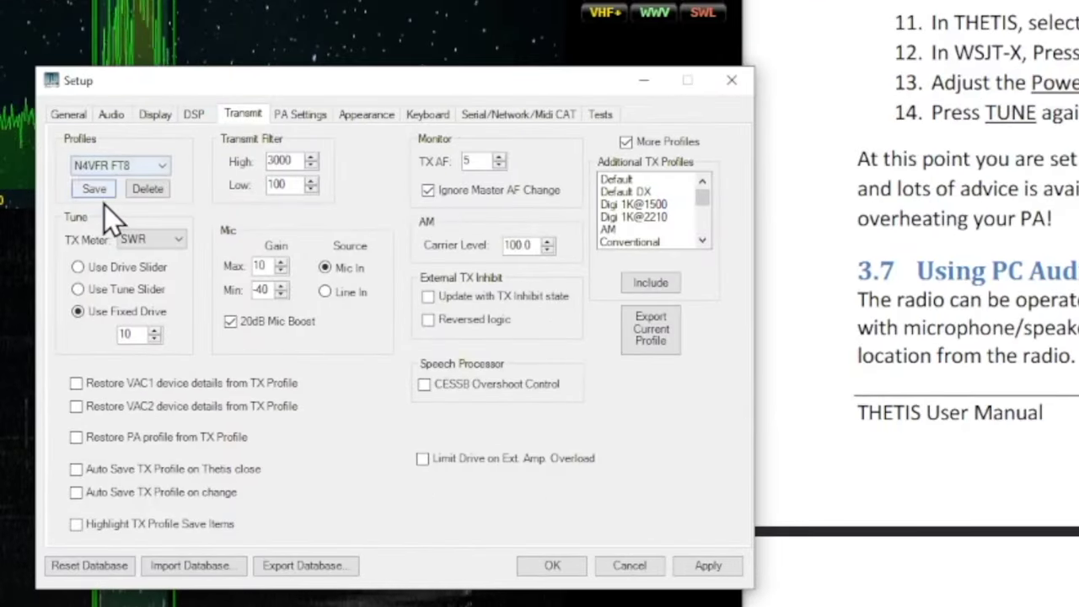
left_click(99, 181)
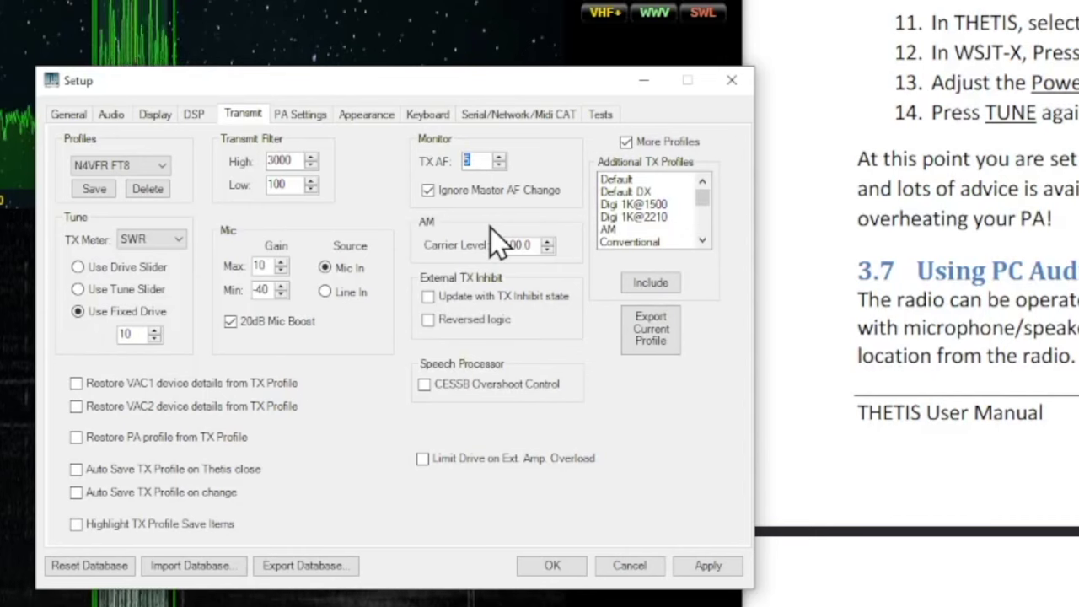
type("6")
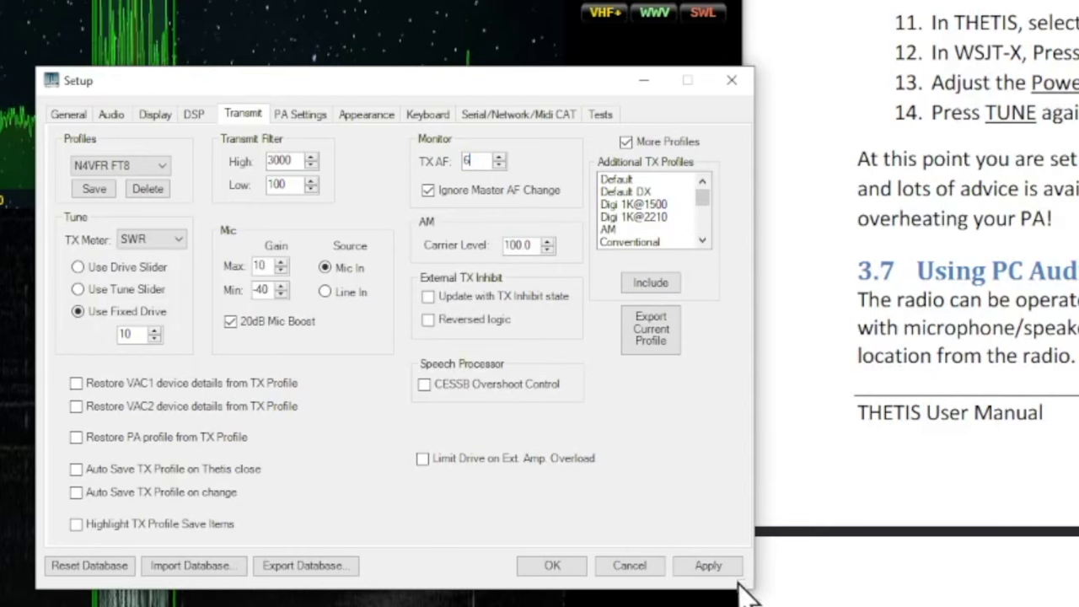
left_click(712, 568)
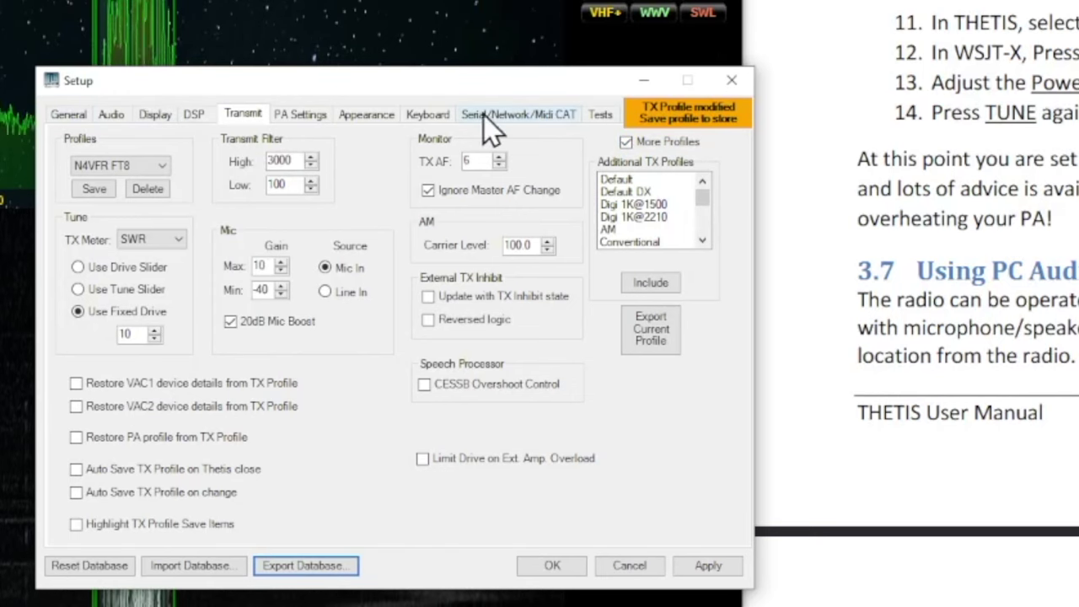
Save the modified transmit settings over the existing FT8 TX profile and accept the Thetis setup
left_click(78, 115)
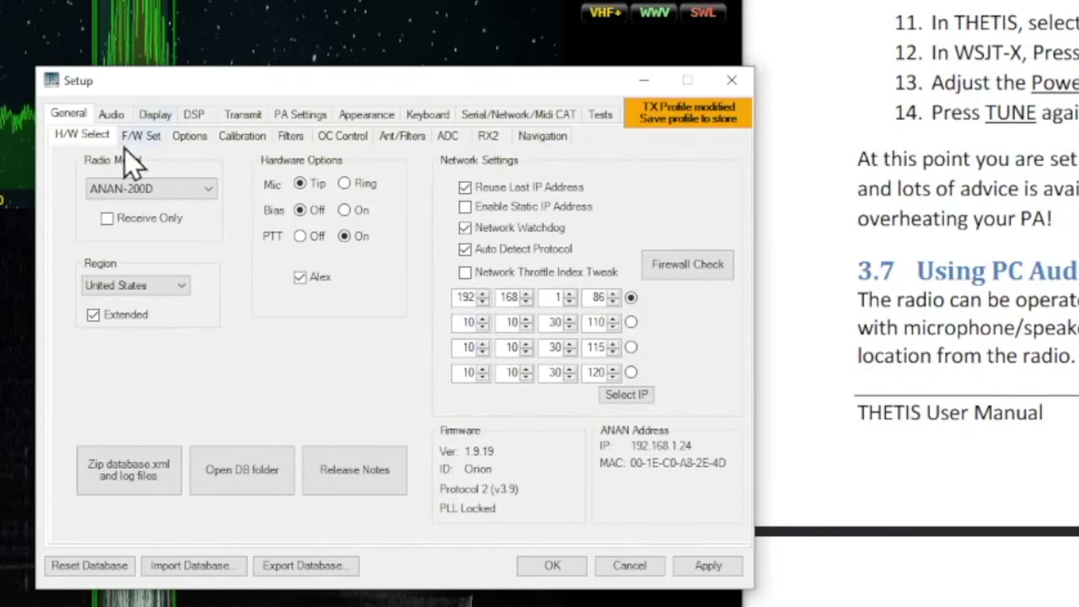
left_click(237, 116)
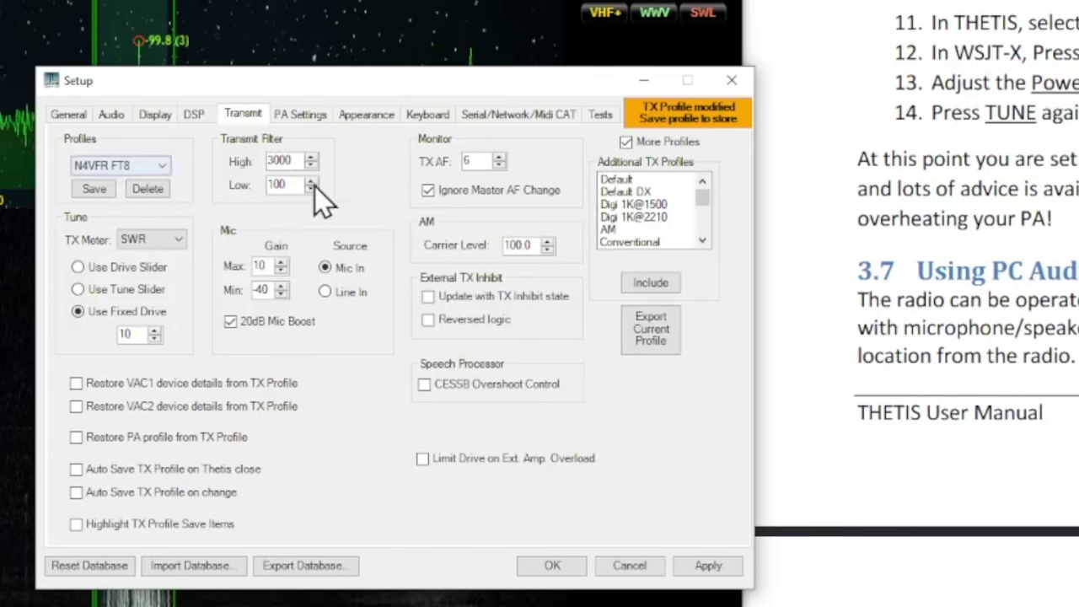
left_click(94, 191)
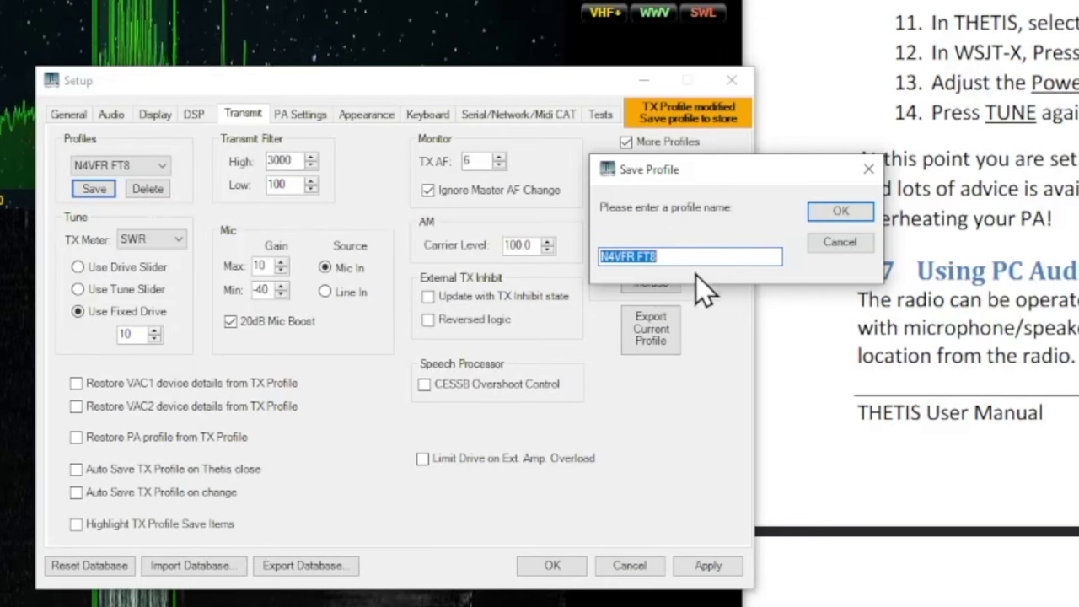
left_click(833, 214)
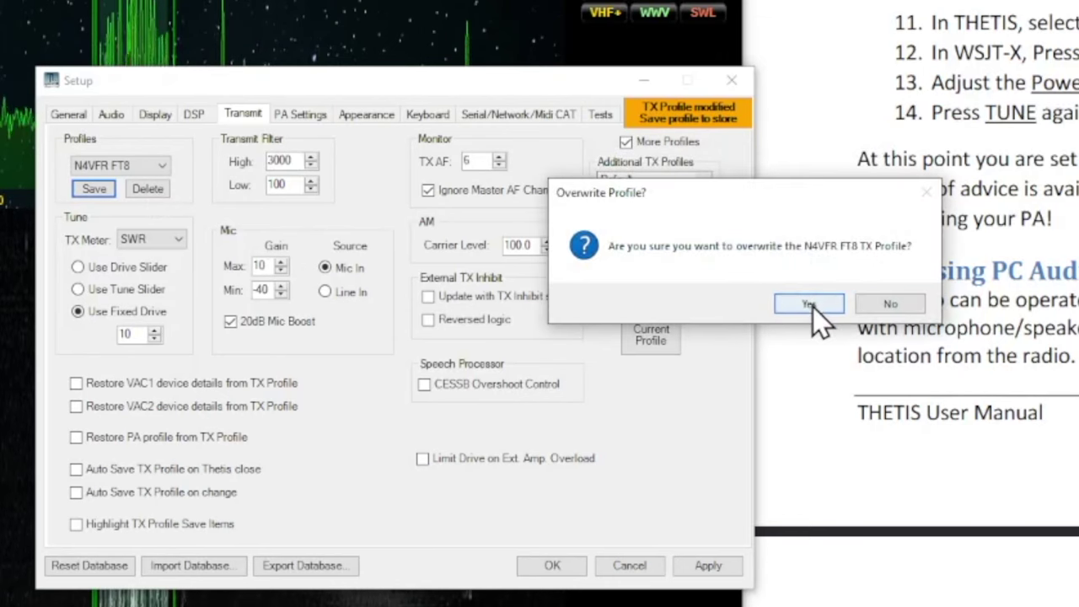
left_click(809, 304)
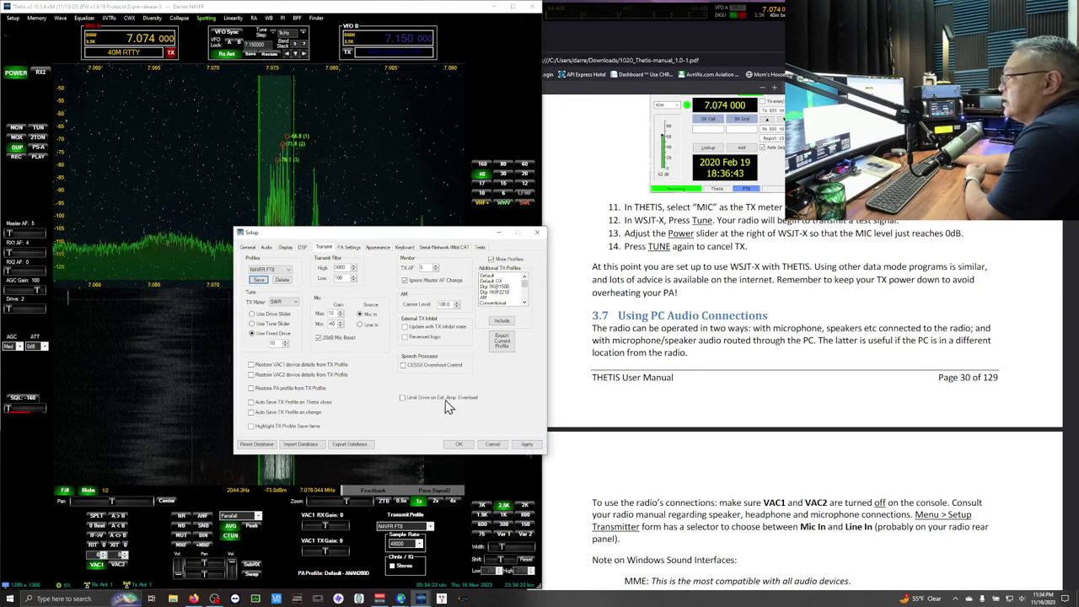
left_click(459, 444)
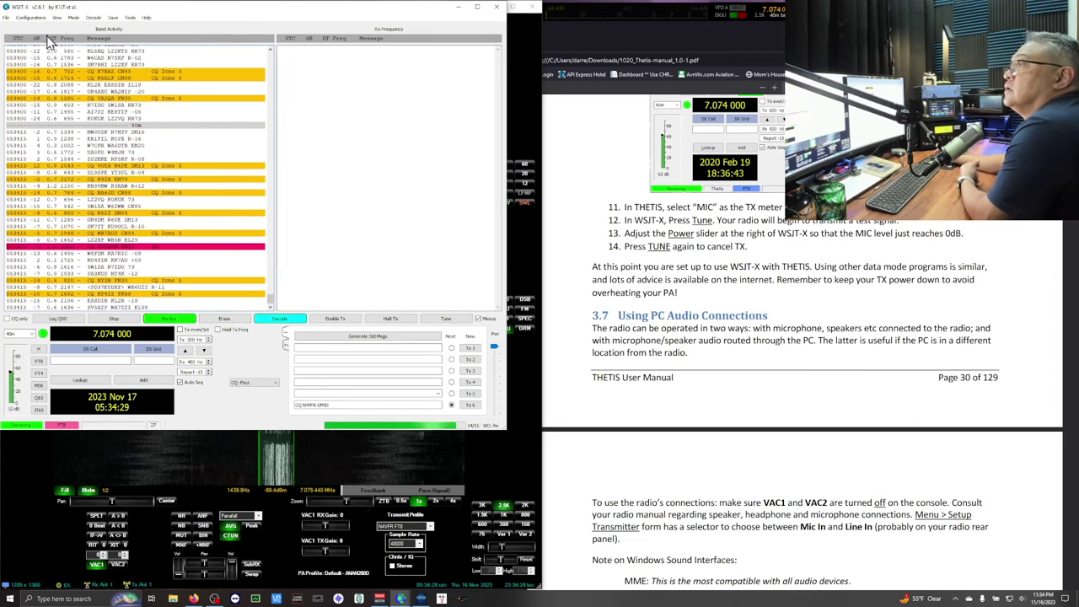
Review the WSJT-X audio and reporting settings, close them and bring up the Log4OM 2 logging program
left_click(6, 18)
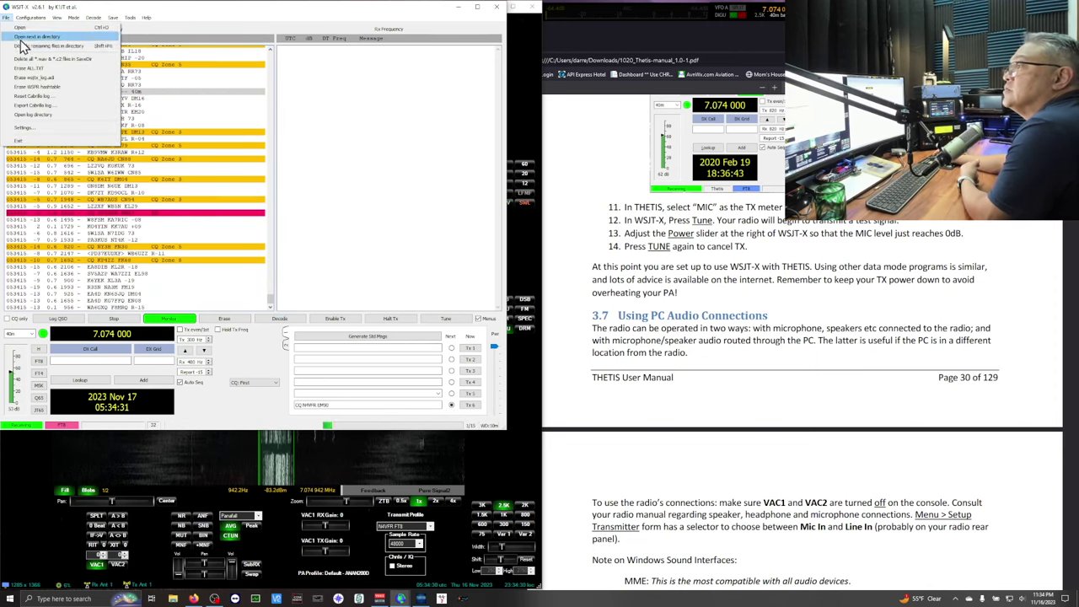
left_click(22, 129)
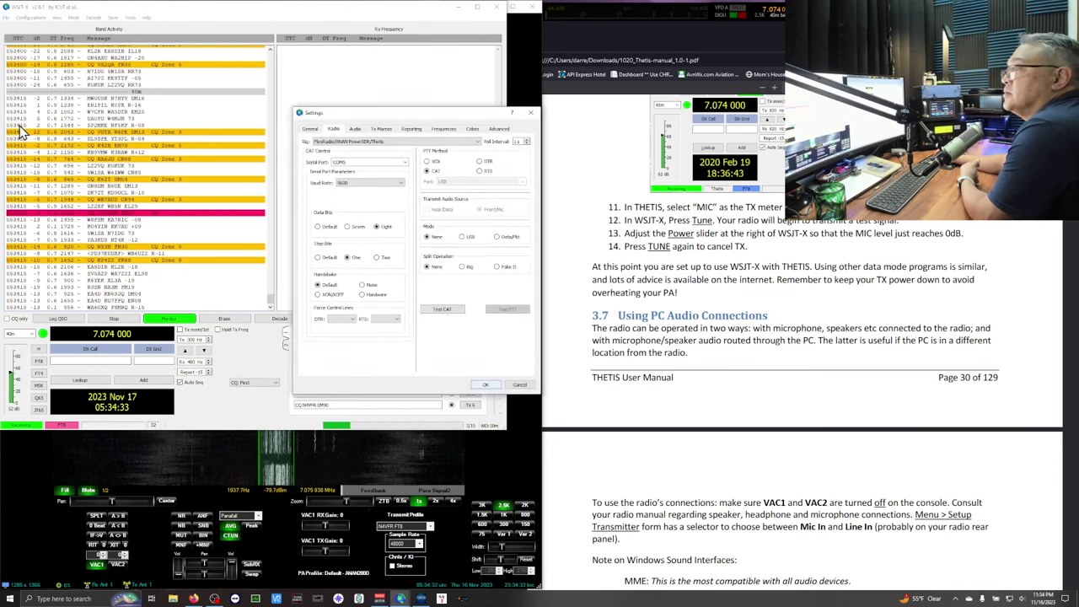
left_click(355, 131)
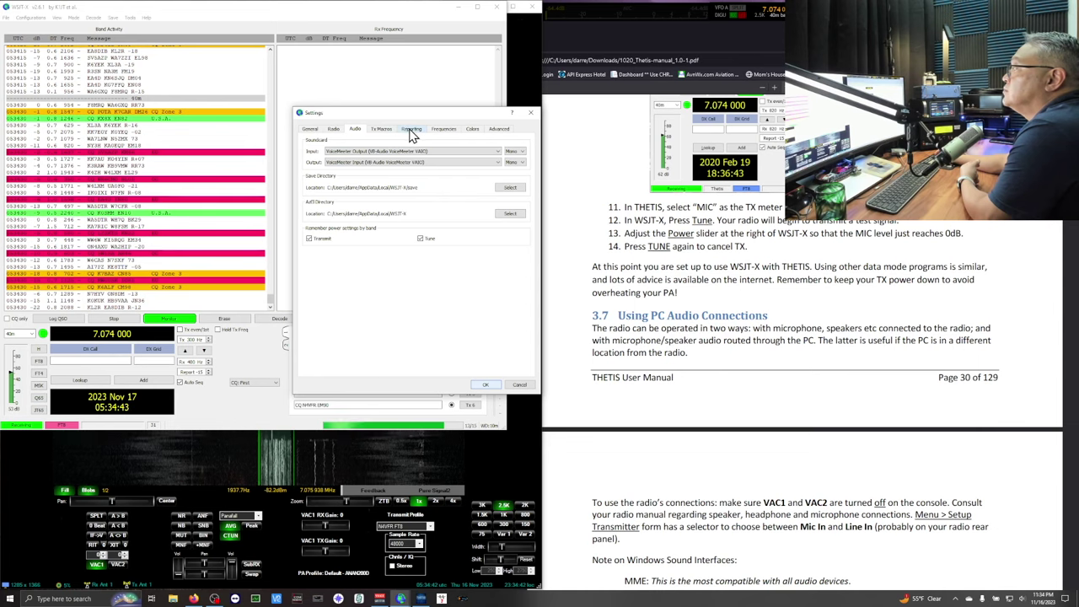
left_click(411, 130)
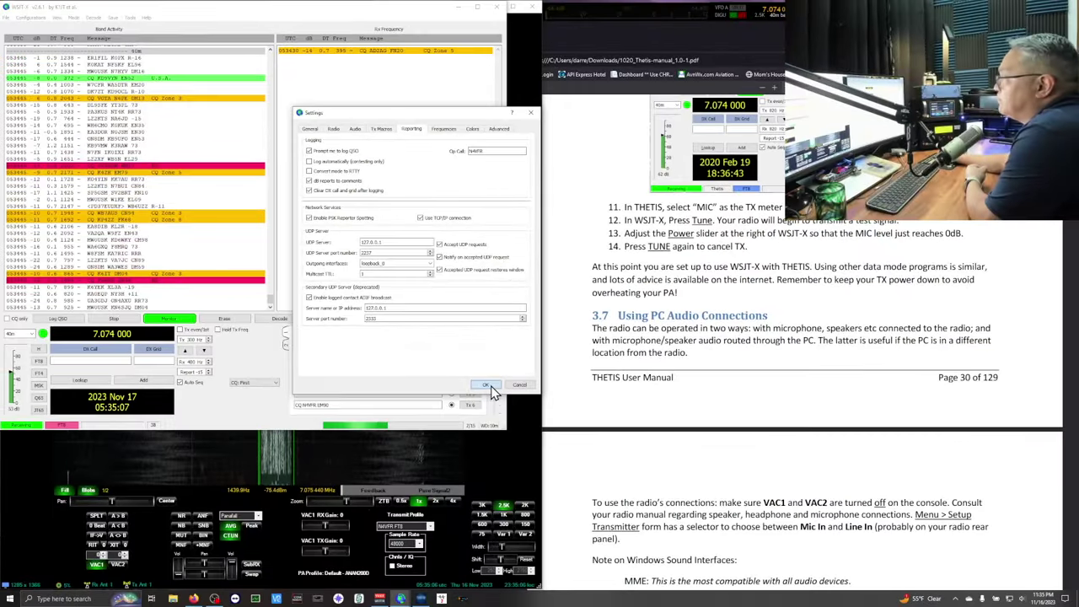
left_click(462, 574)
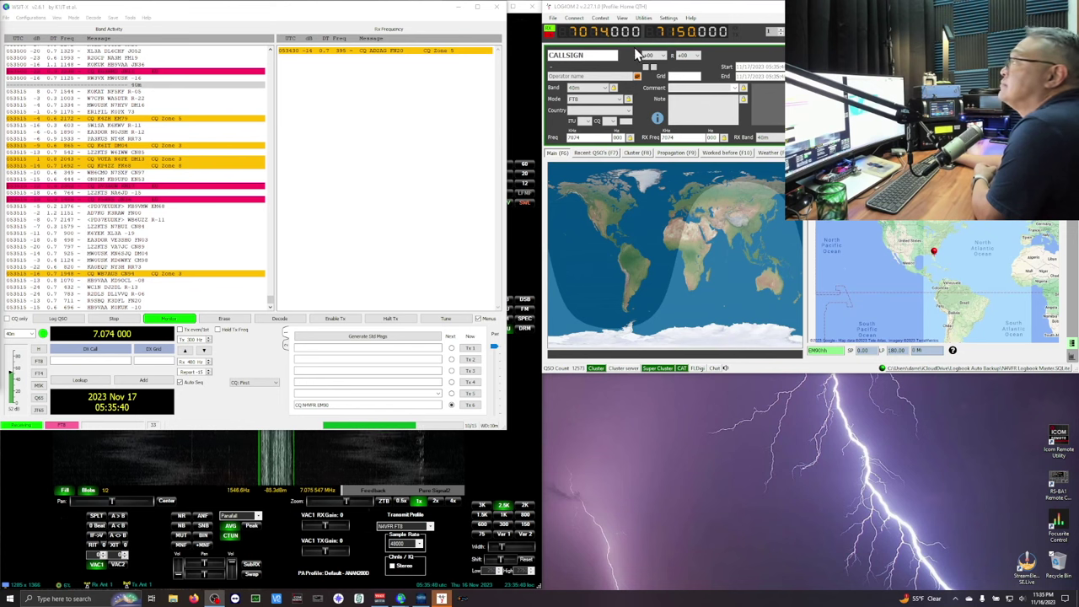
In the Thetis setup's network CAT settings, reset the TCI server's bind address to the default 127.0.0.1:50001 and apply it
left_click(527, 287)
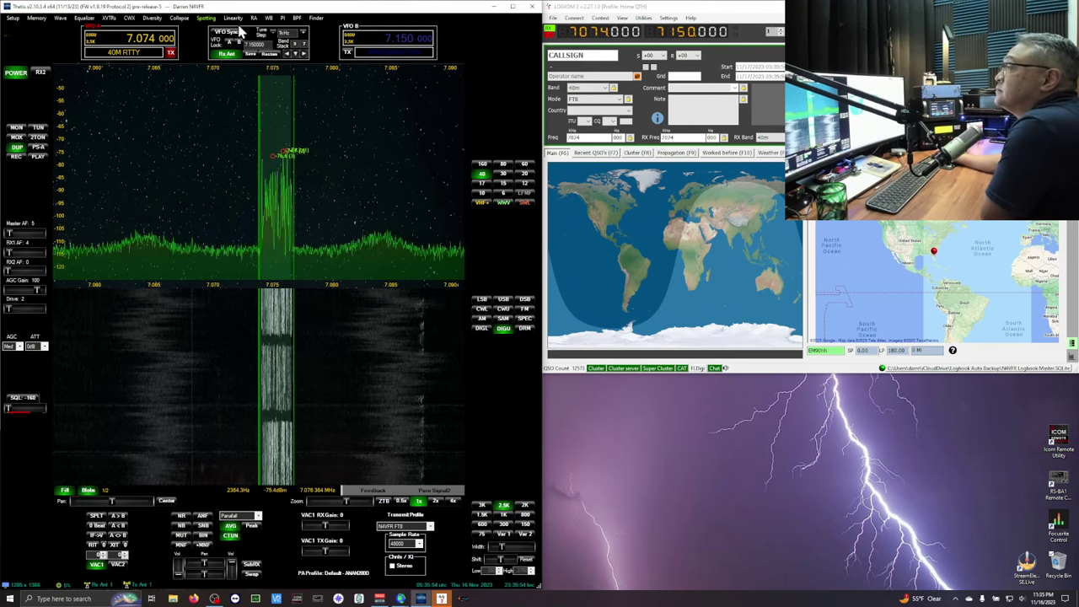
left_click(12, 18)
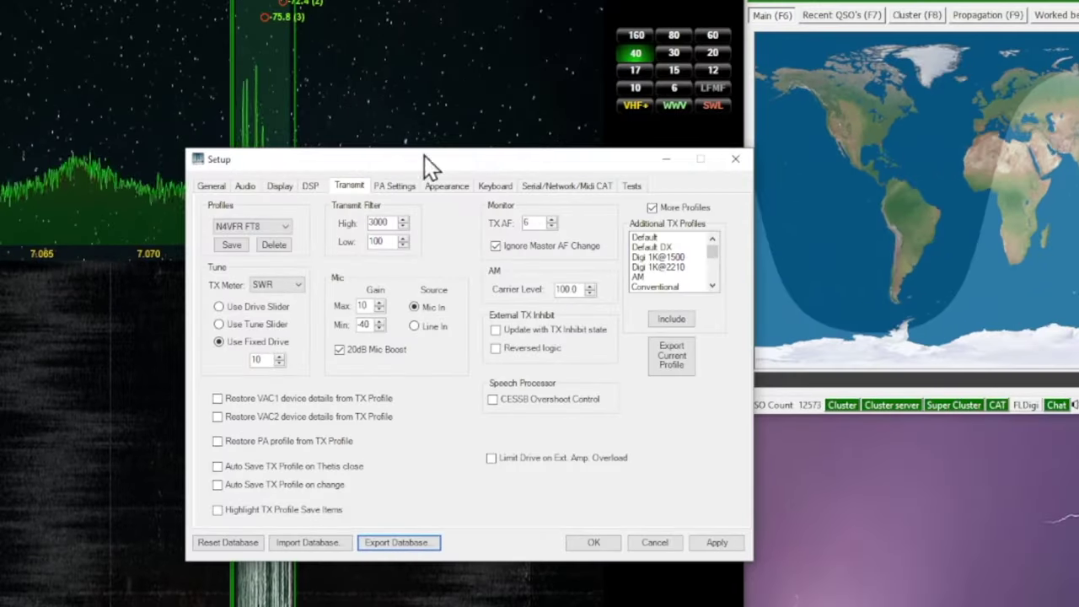
left_click(585, 189)
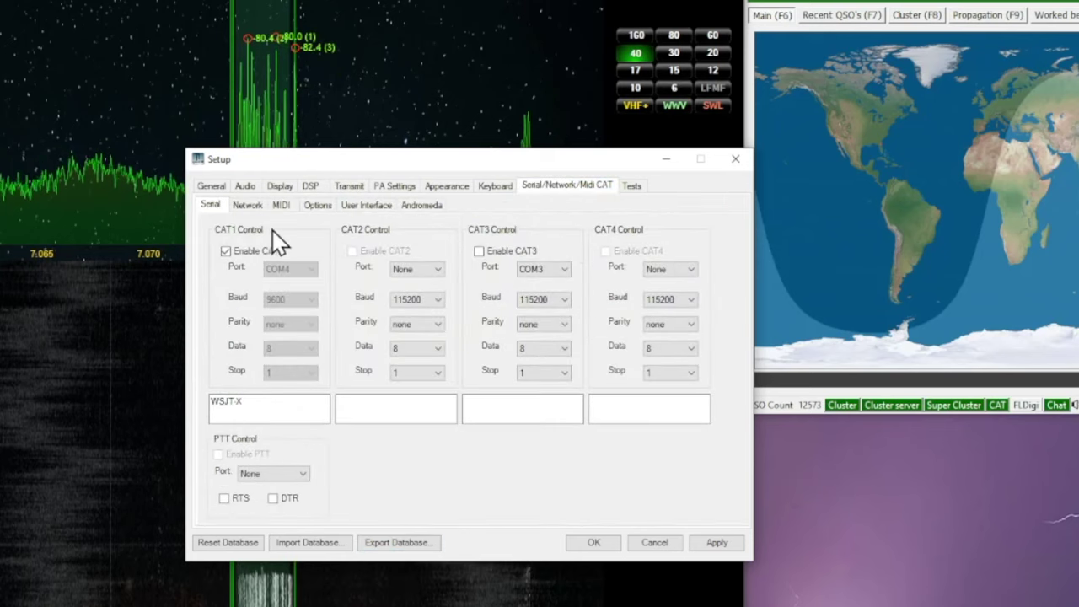
left_click(248, 205)
left_click_drag(343, 166, 260, 69)
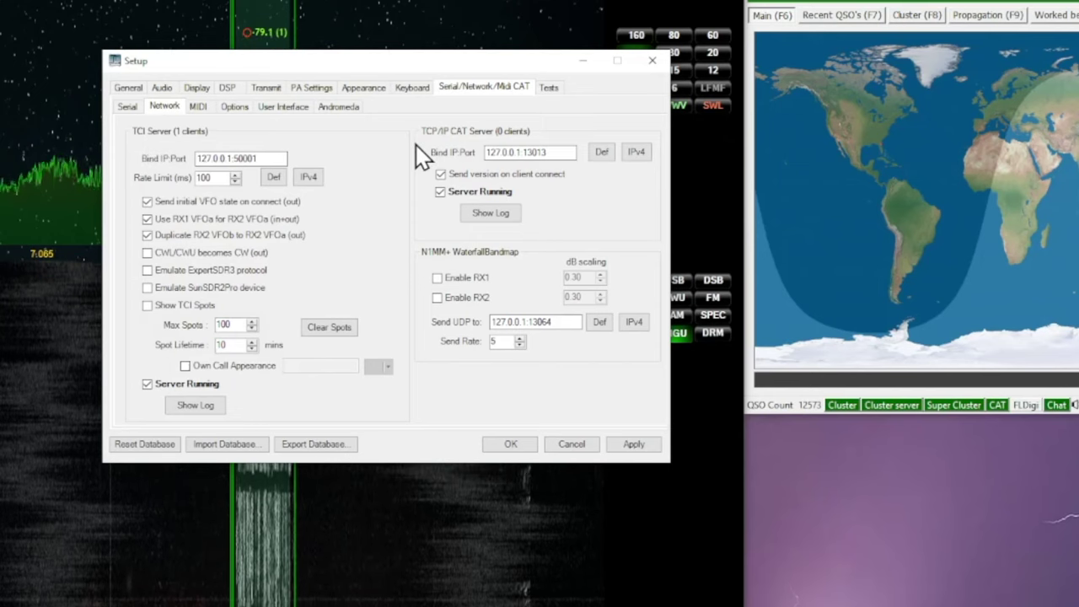
left_click(273, 179)
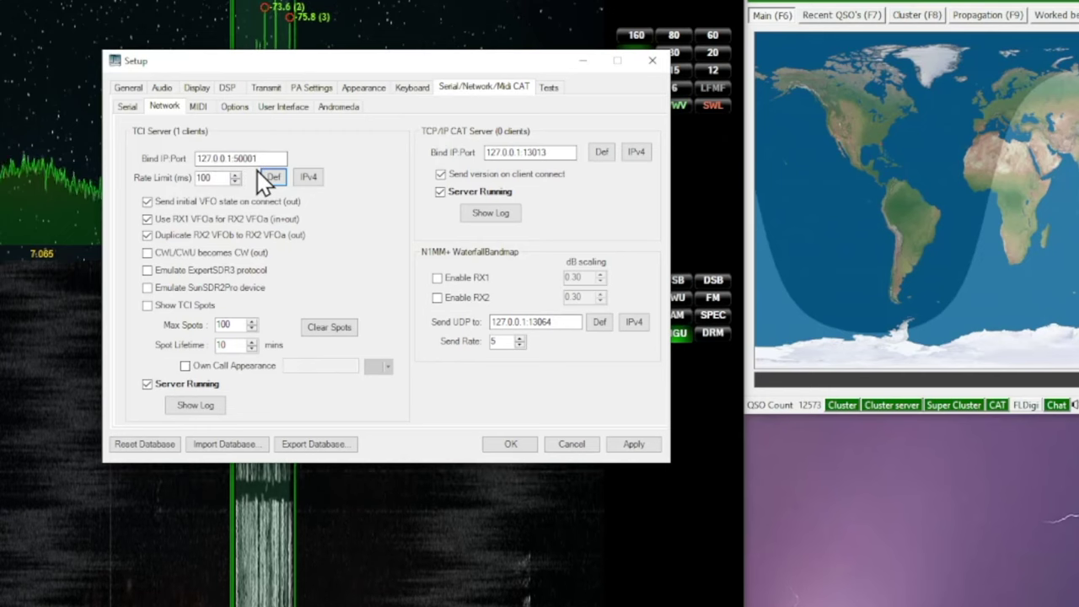
left_click(270, 177)
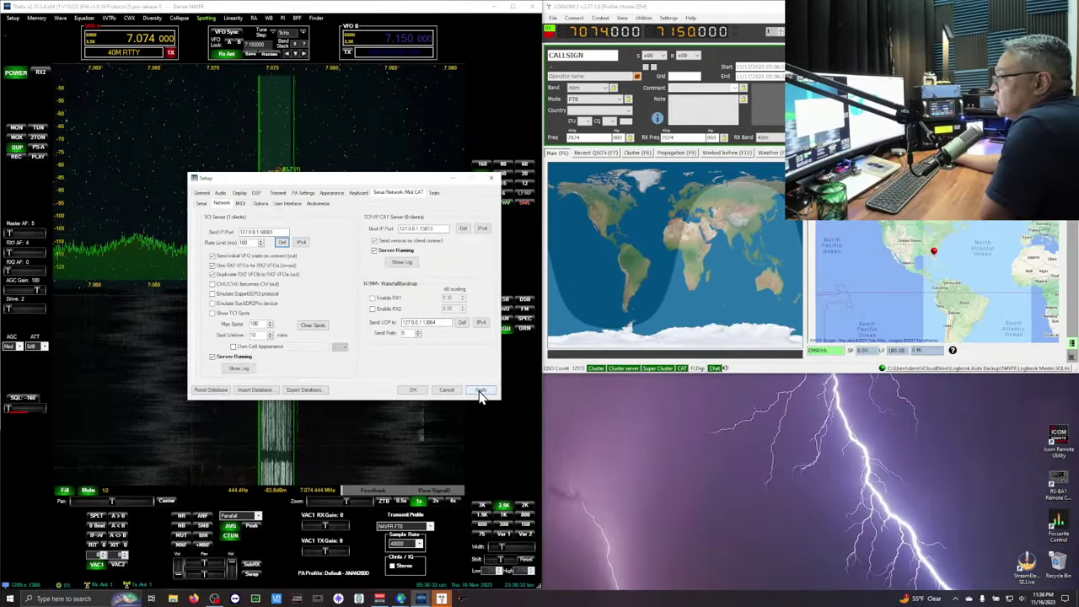
left_click(634, 443)
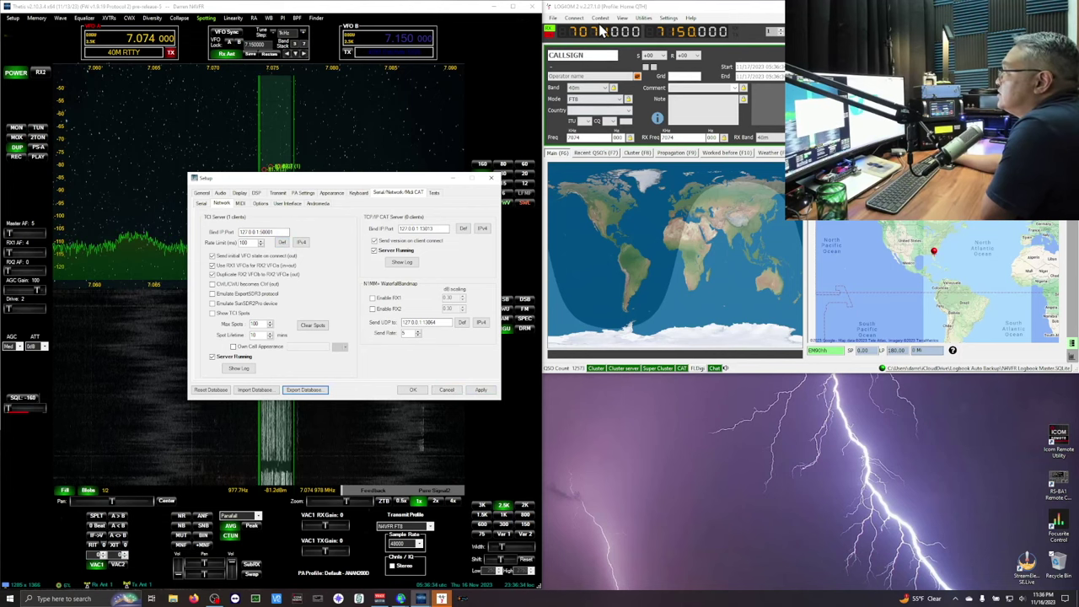
Open the Log4OM configuration and compare the CAT interface's TCI address and port with the TCI server binding in Thetis
left_click(667, 17)
left_click(696, 64)
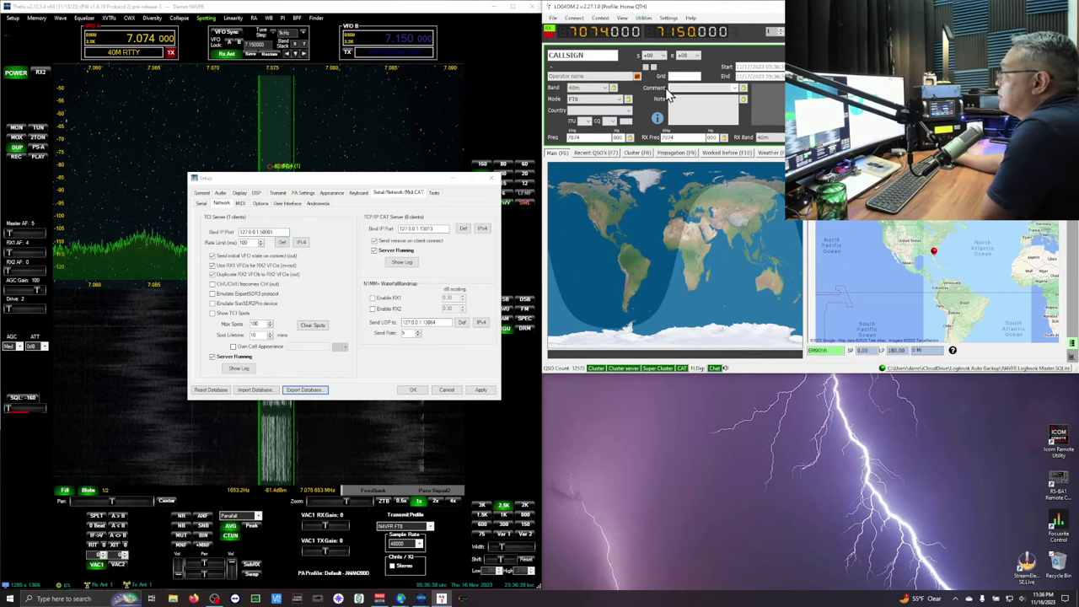
left_click_drag(338, 92, 783, 335)
scroll(573, 472, "down", 2)
left_click(559, 509)
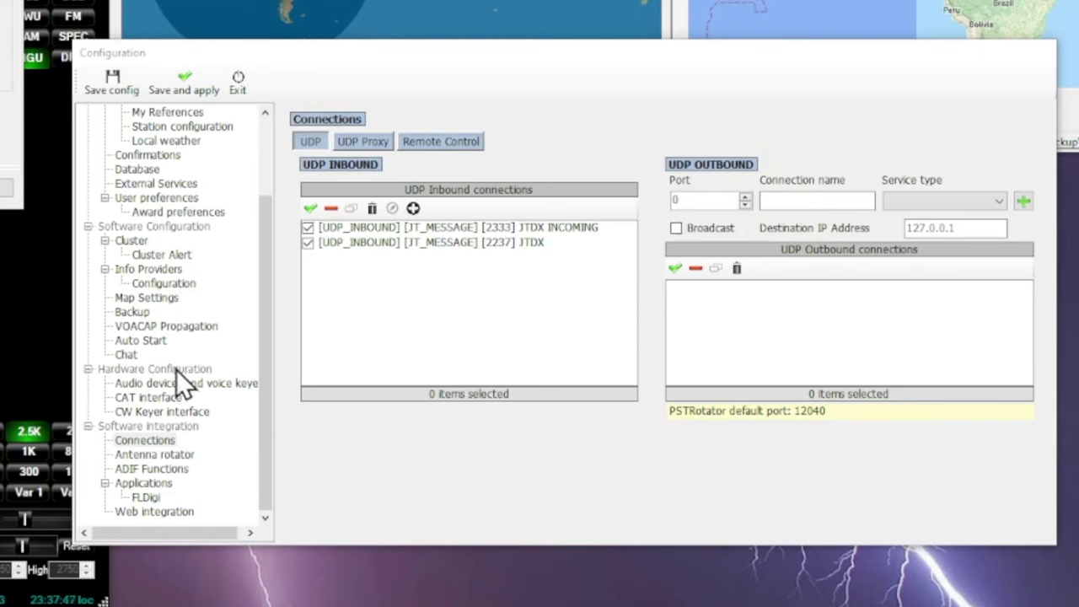
left_click(157, 398)
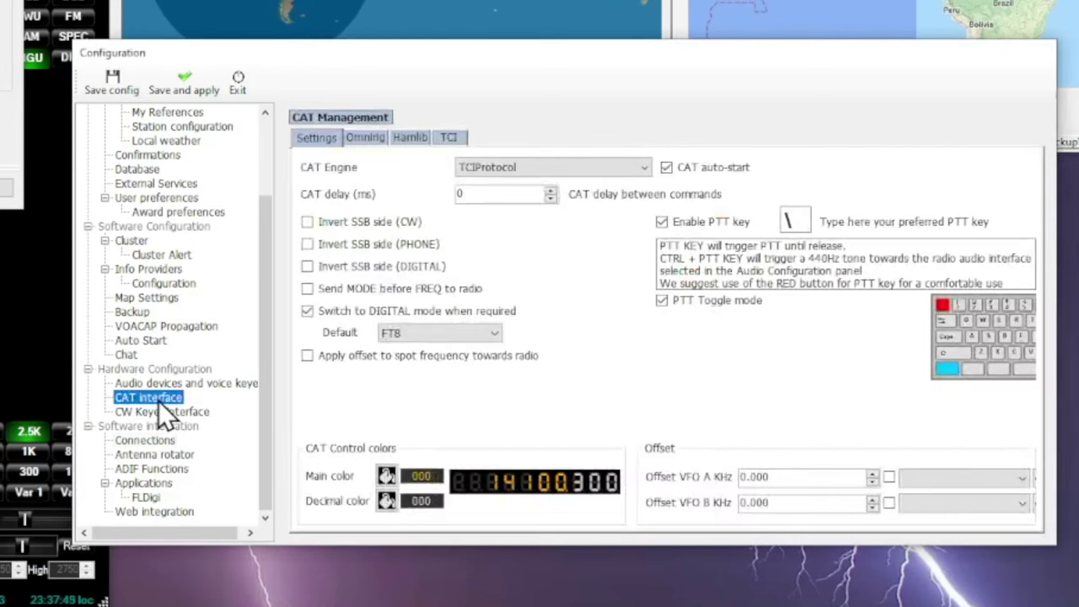
left_click(448, 139)
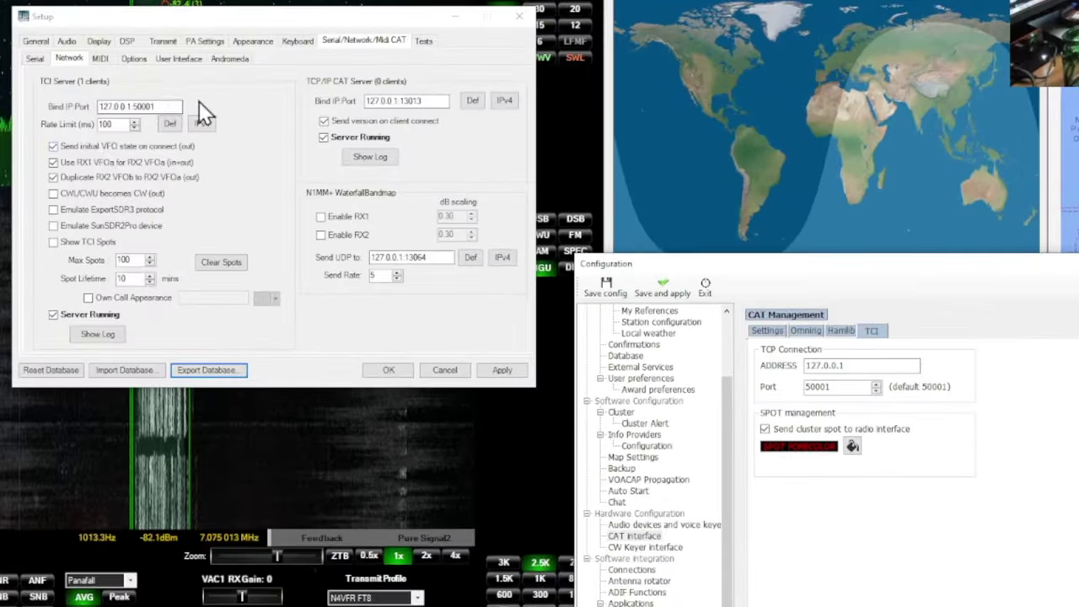
left_click(161, 102)
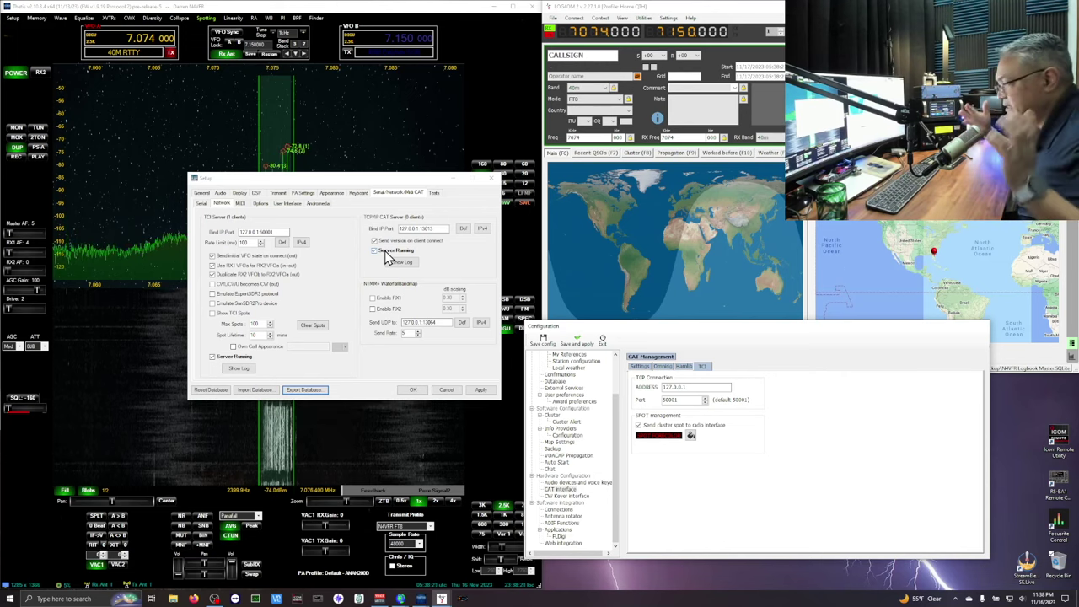
Review the general, Omnirig, Hamlib and TCI pages of the CAT management settings and bring WSJT-X to the front
left_click(640, 366)
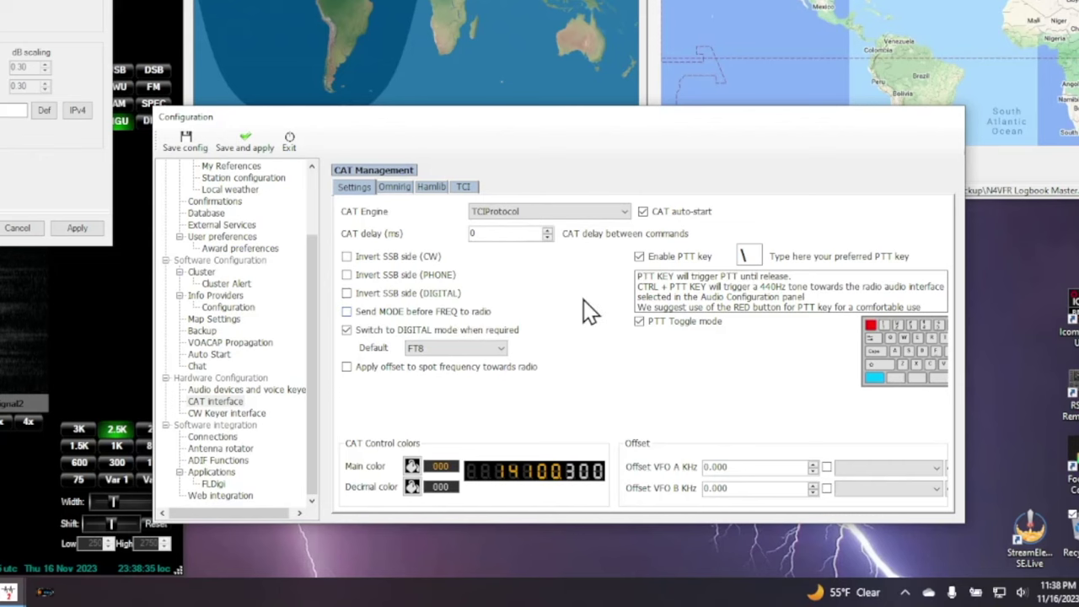
left_click(394, 187)
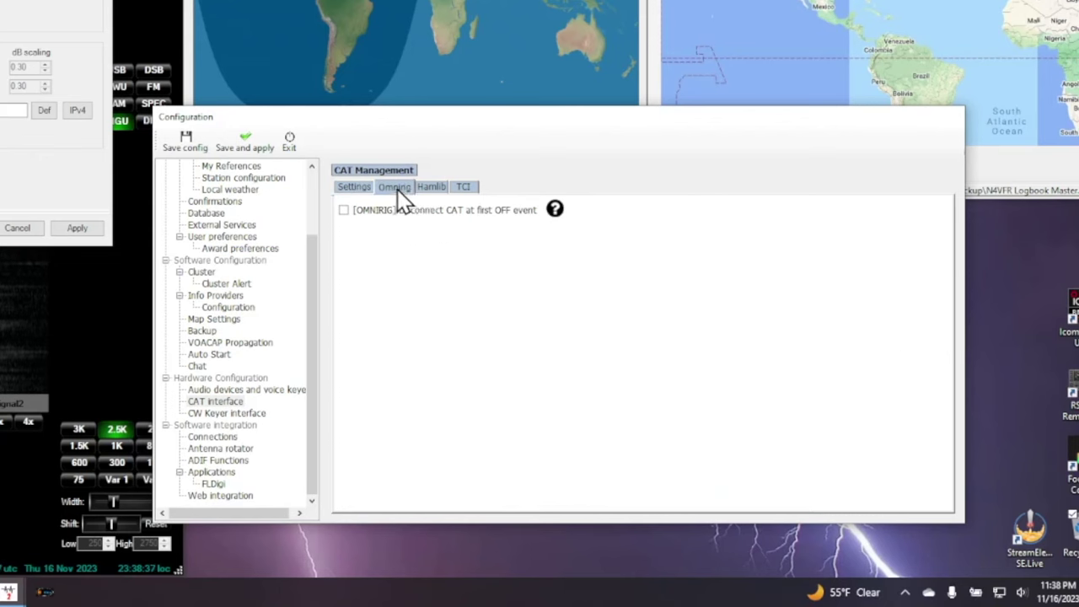
left_click(428, 187)
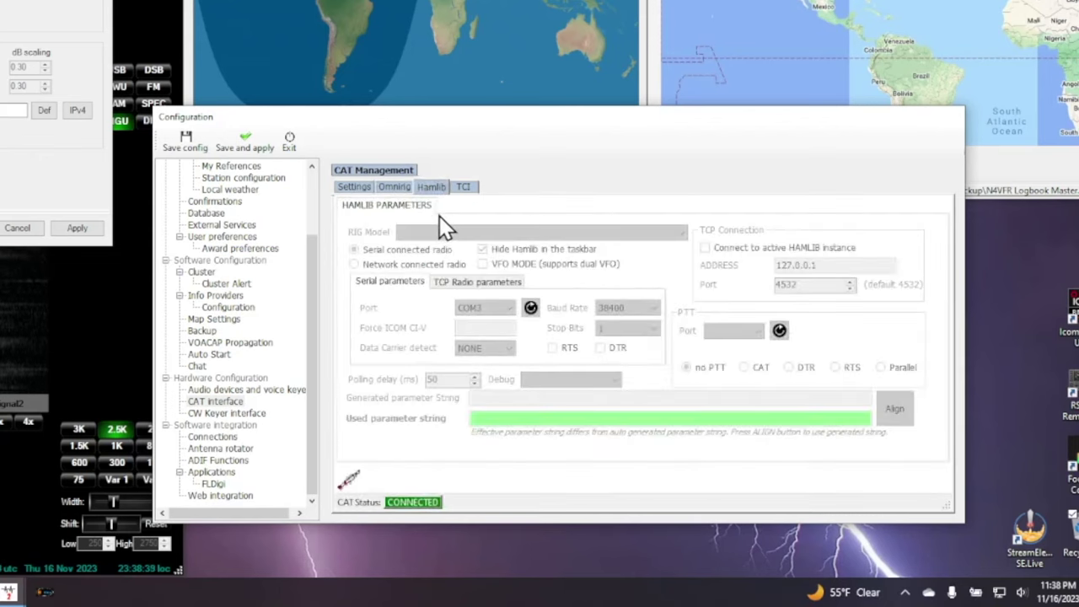
left_click(464, 188)
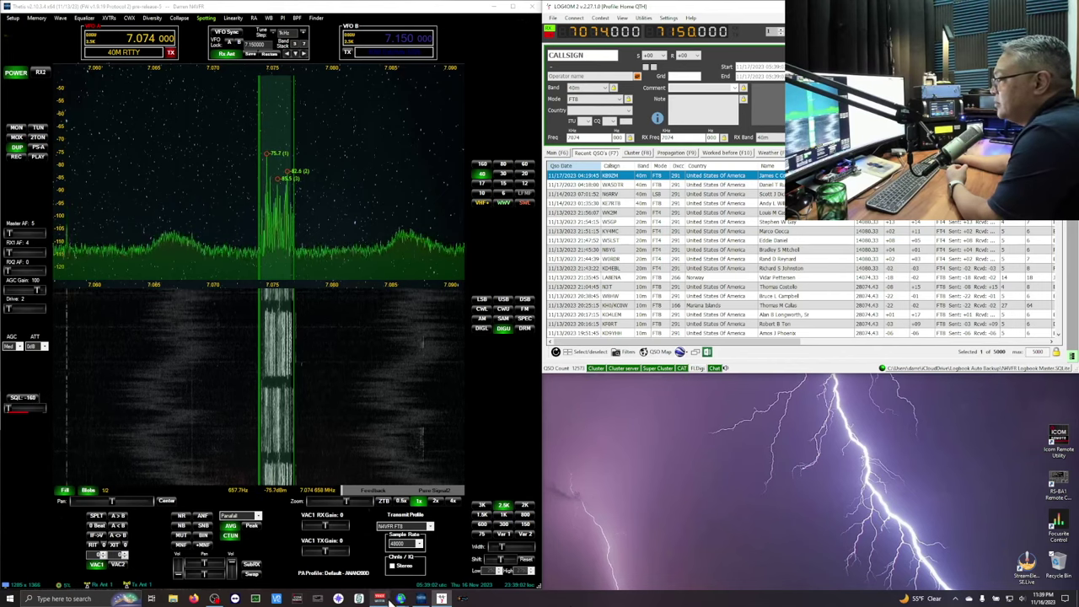
mouse_move(381, 599)
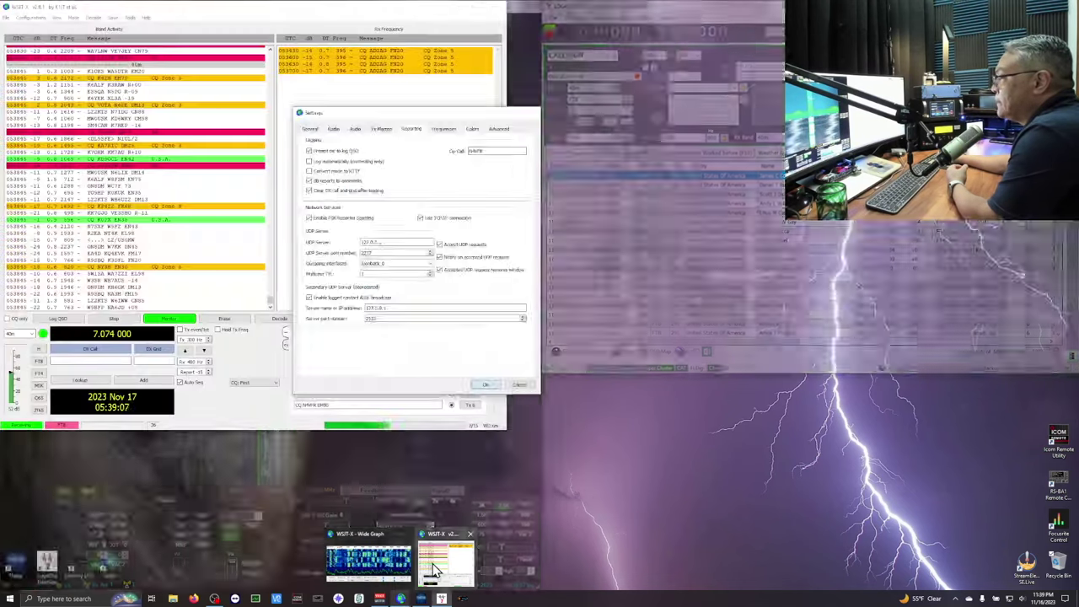
left_click(434, 571)
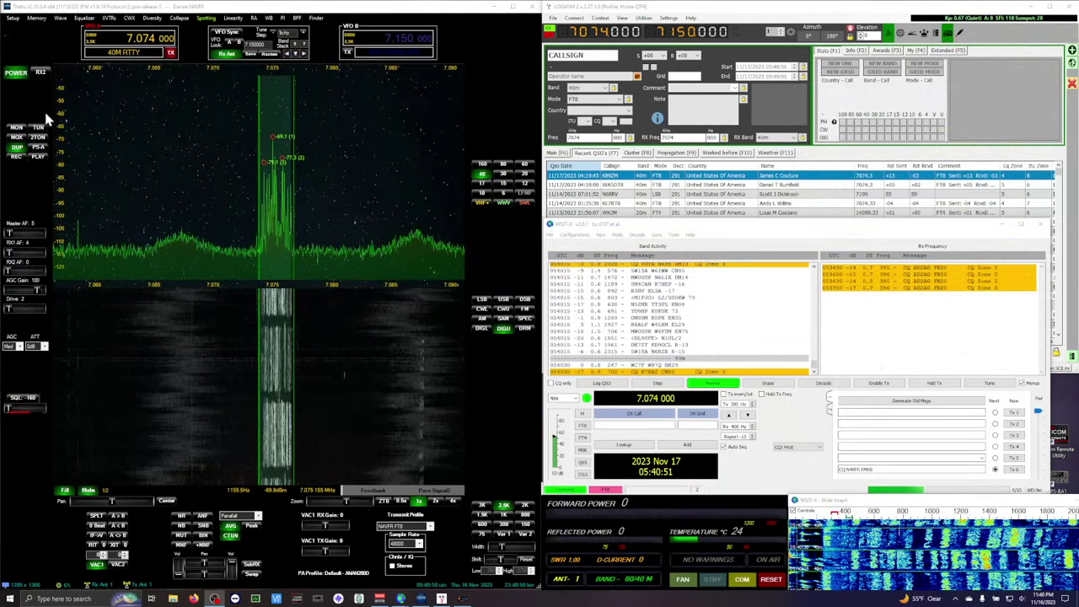
Transmit a brief tuning carrier from Thetis on 40 m and take the Mercury Lux amplifier out of standby
left_click(37, 128)
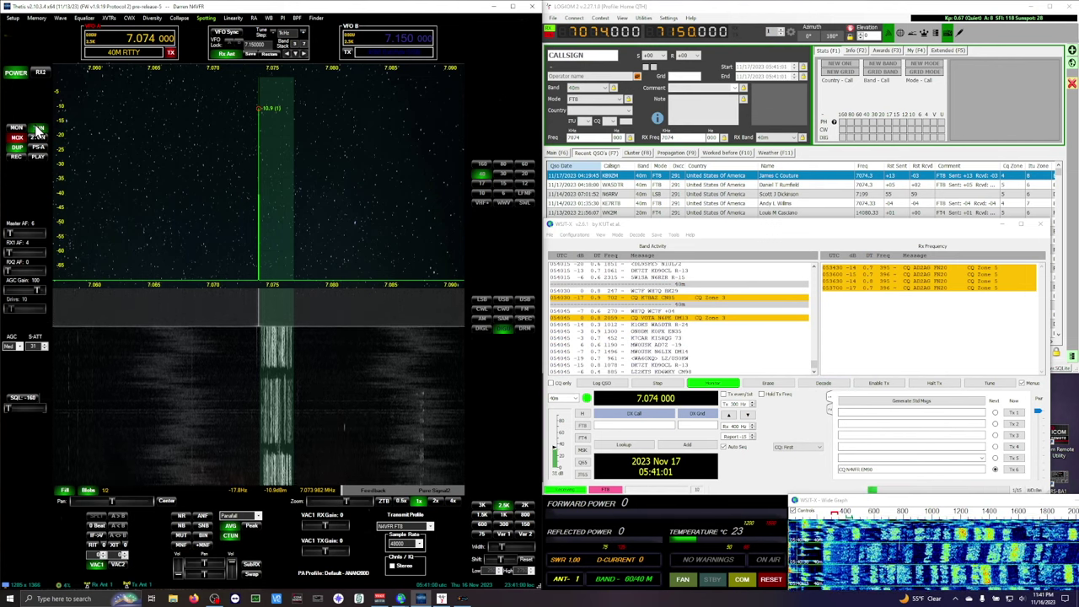
left_click(37, 129)
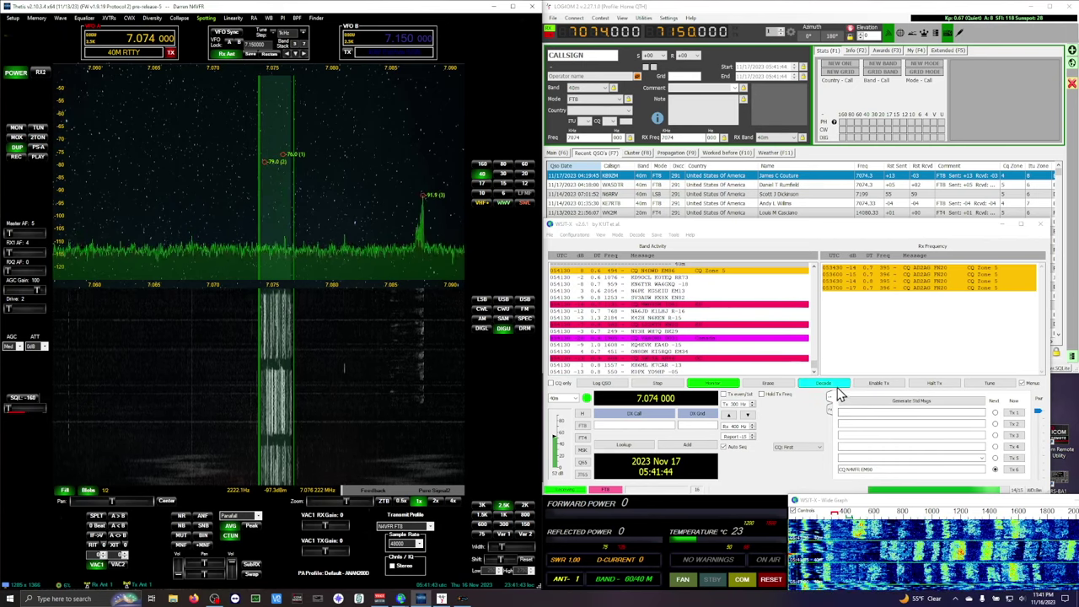
left_click(716, 581)
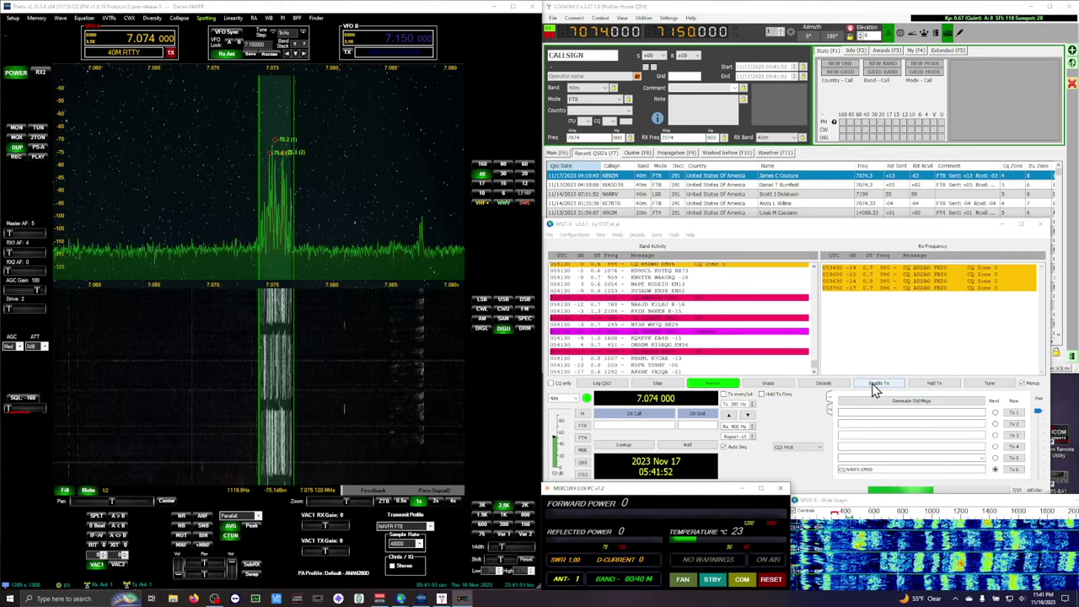
Enable transmission in WSJT-X to call CQ on 7.074 MHz and raise the Thetis drive to 9
left_click(876, 384)
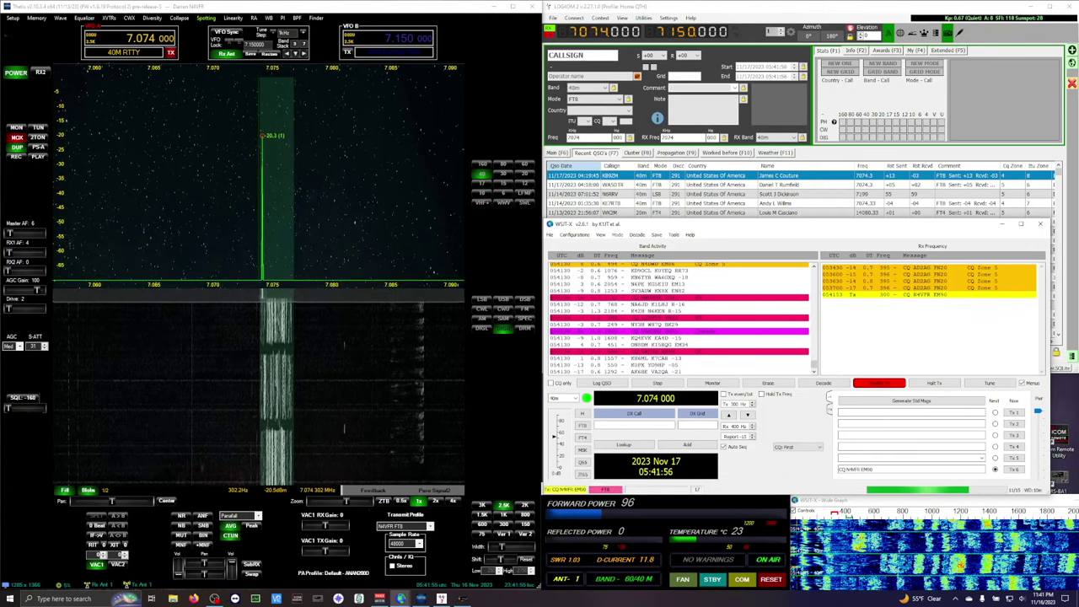
left_click(214, 599)
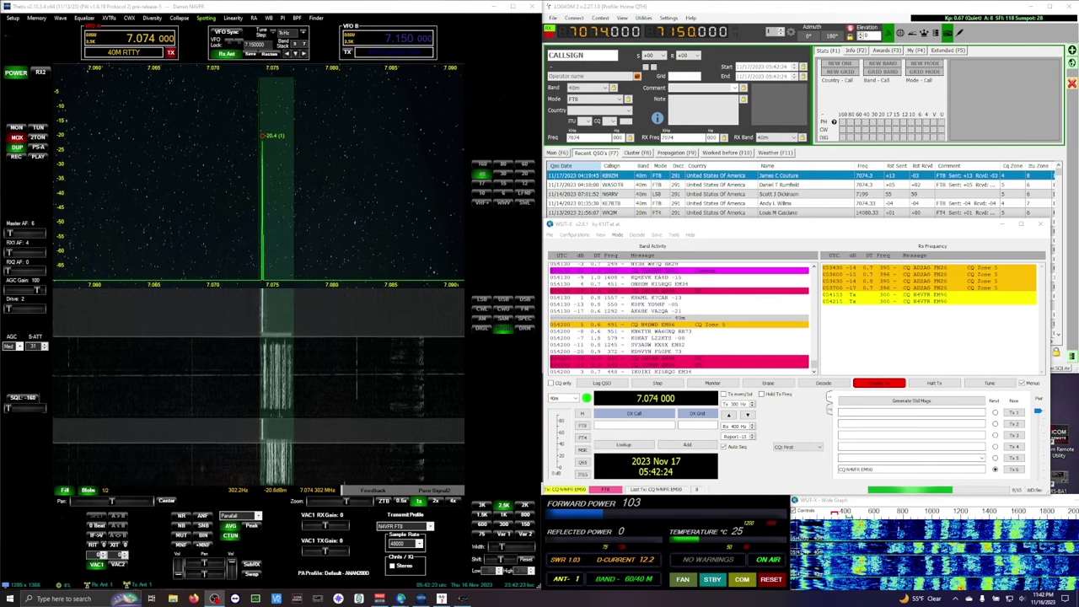
left_click(24, 139)
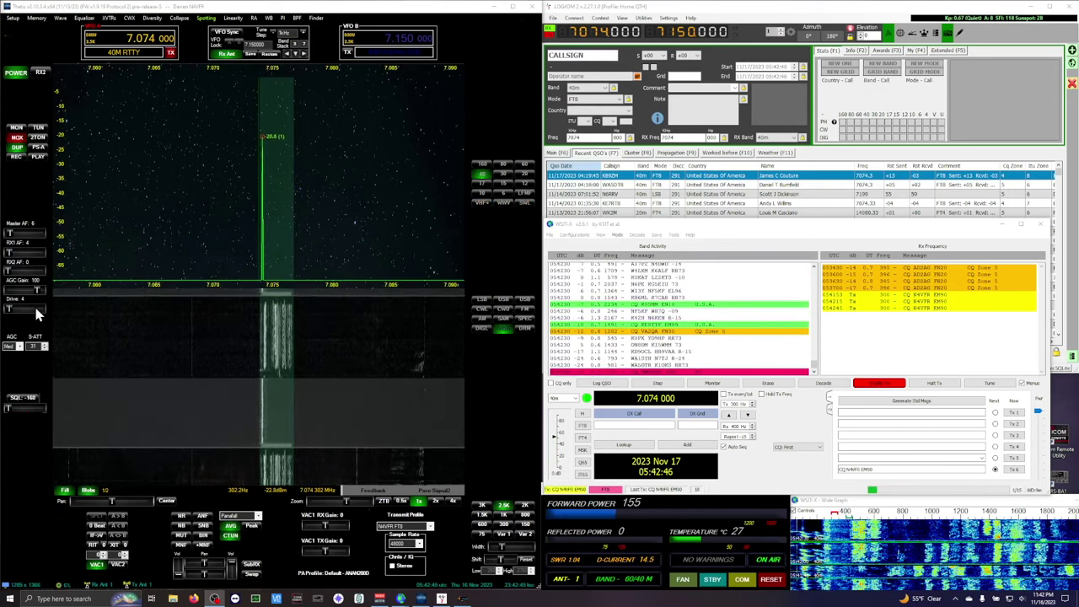
scroll(36, 312, "up", 5)
scroll(35, 312, "up", 2)
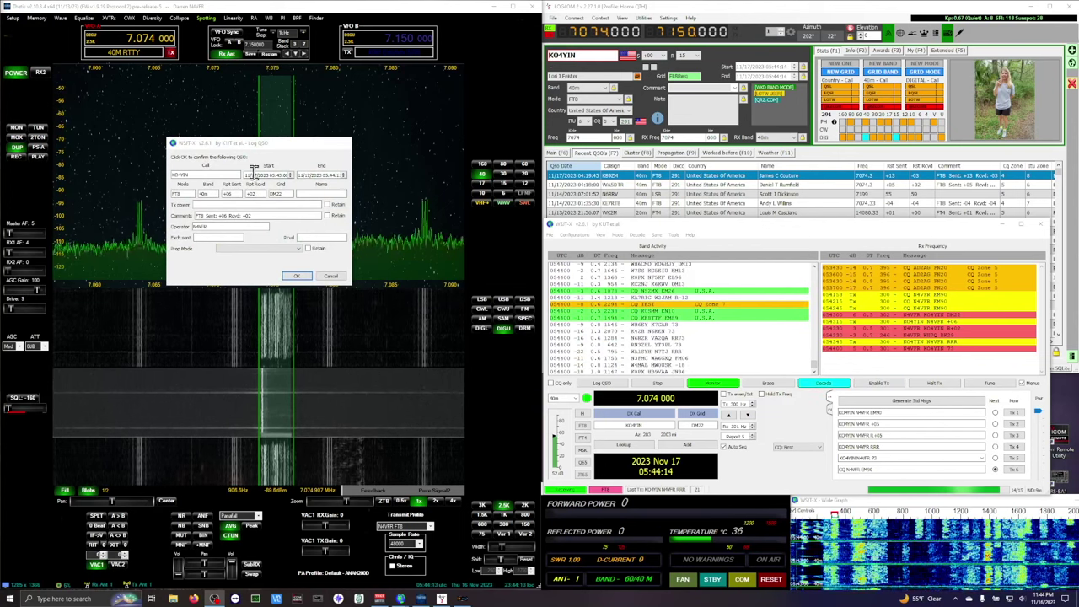
Log the completed FT8 contact and answer the Hawaii station calling in the Rx Frequency messages
left_click(299, 277)
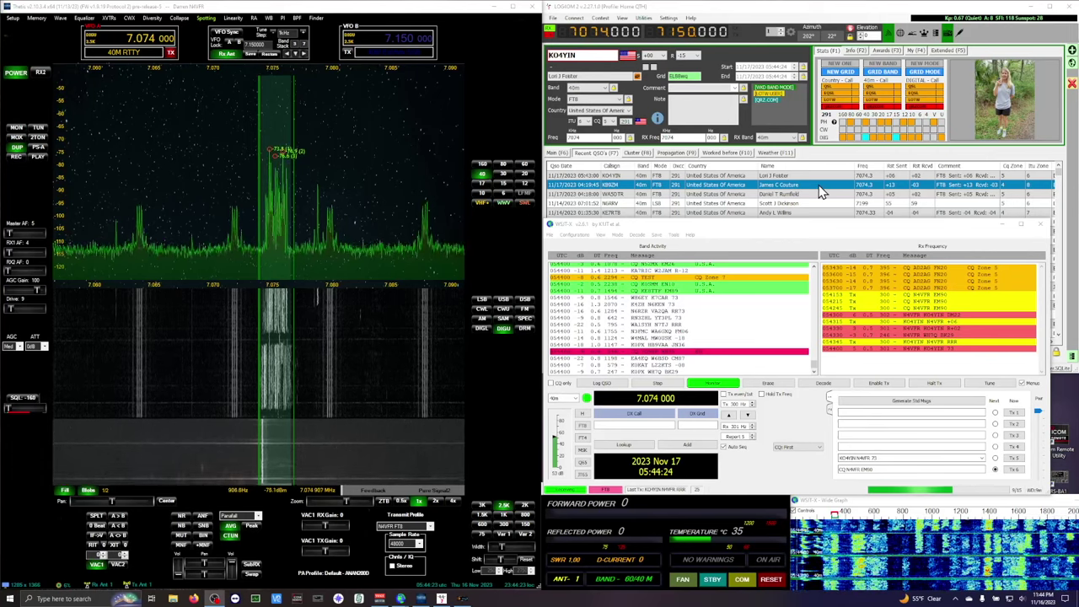
double_click(931, 341)
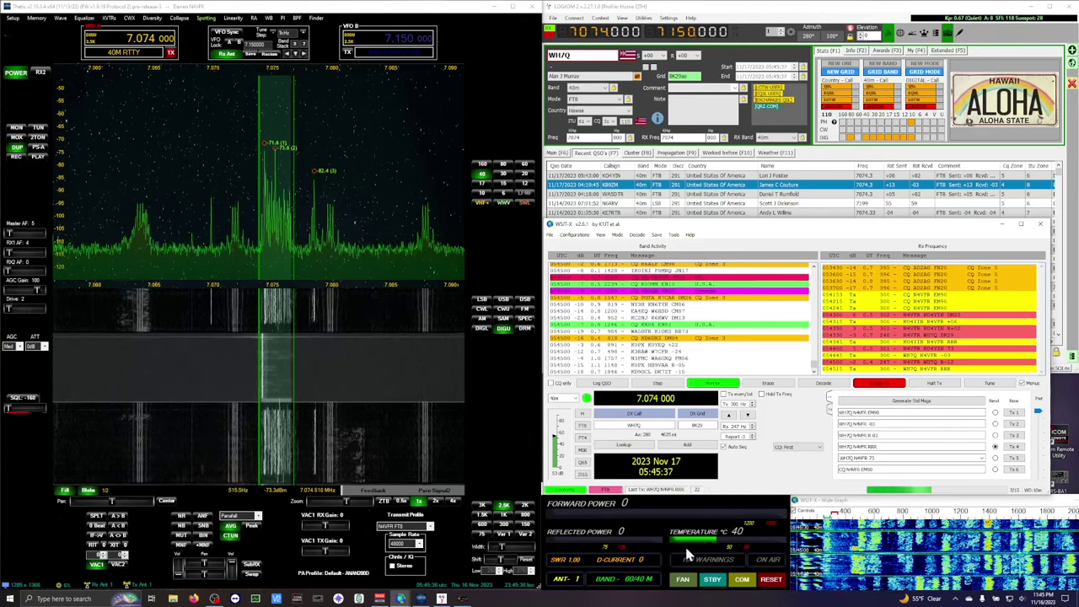
Return the Mercury Lux amplifier to standby and log the FT8 contact with the Hawaii station
left_click(711, 581)
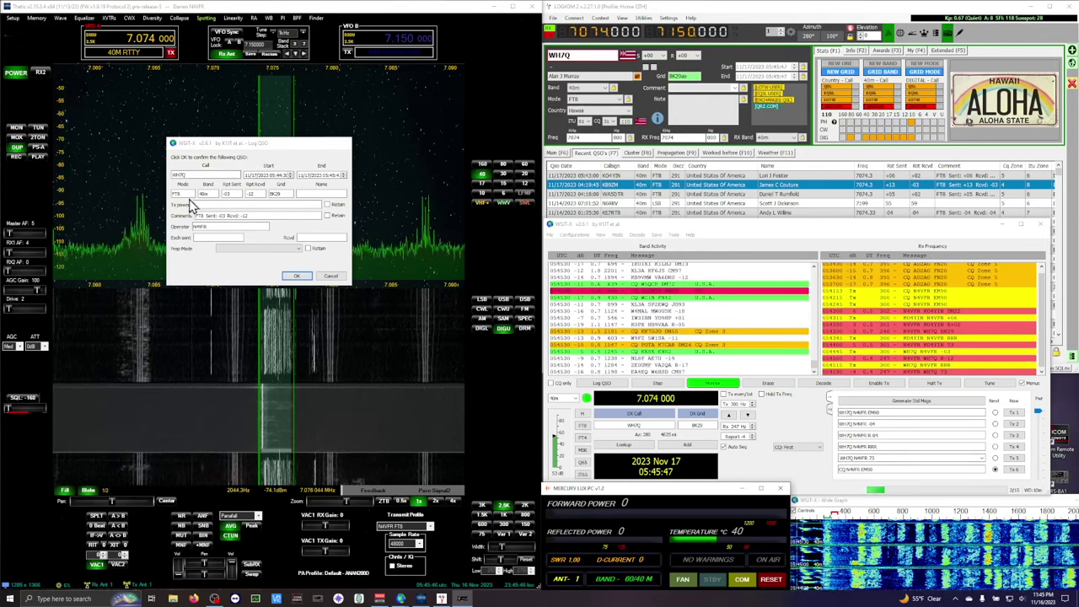
left_click(299, 277)
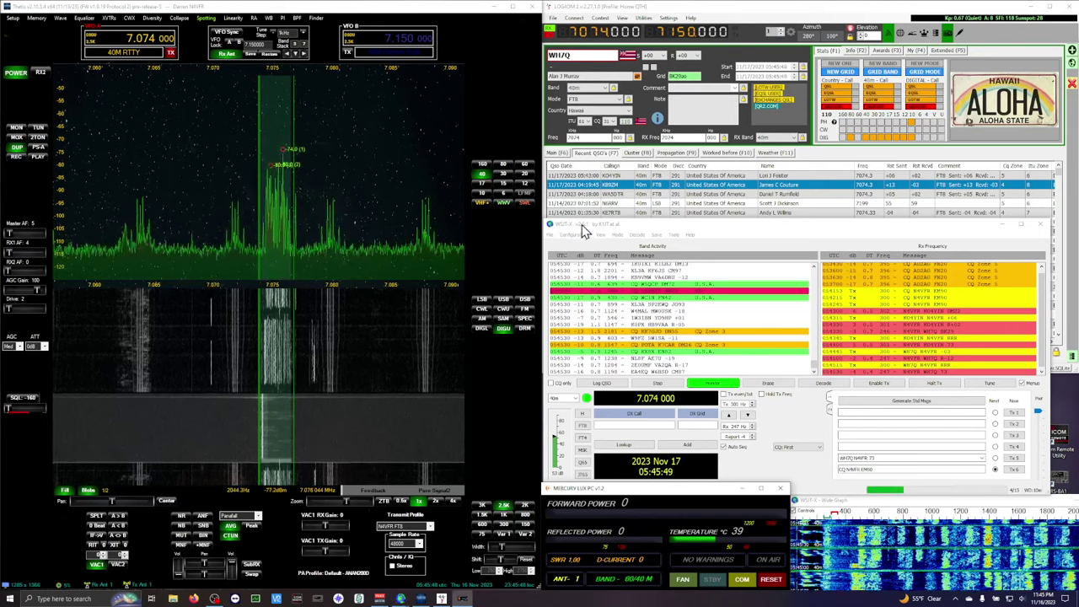